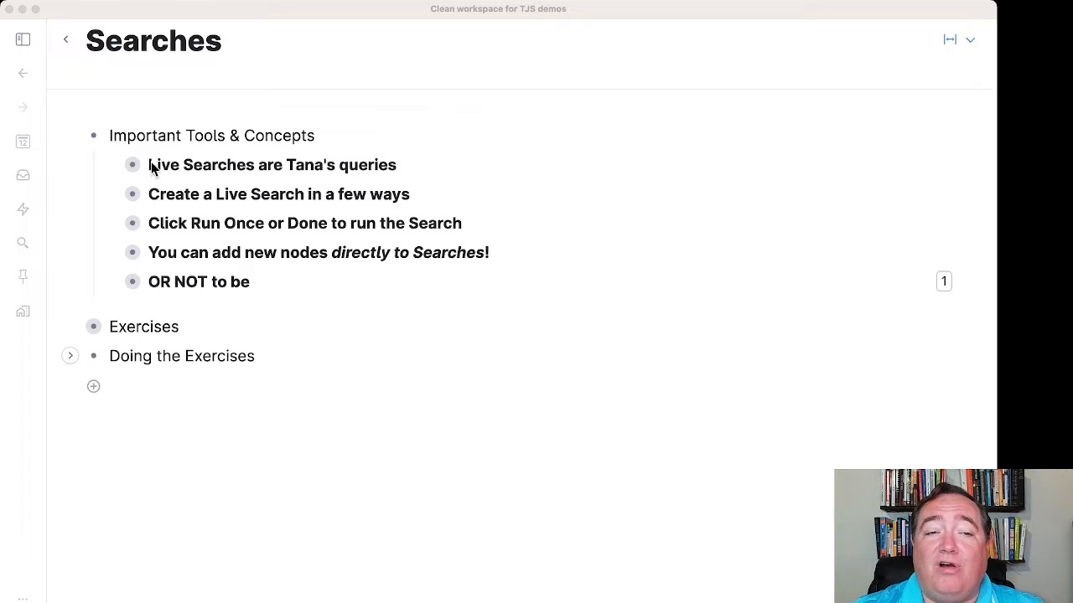
- Expand the "Live Searches are Tana's queries" node to read its notes, and collapse it again
{"action": "left_click", "coordinate": [114, 168]}
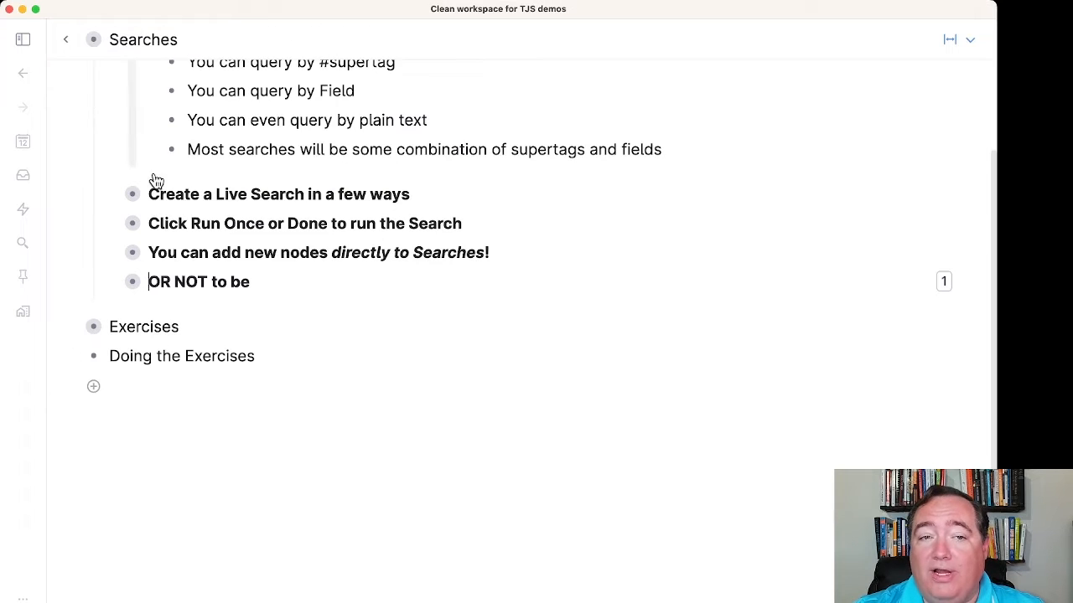
{"action": "scroll", "coordinate": [313, 216], "scroll_direction": "up", "scroll_amount": 3}
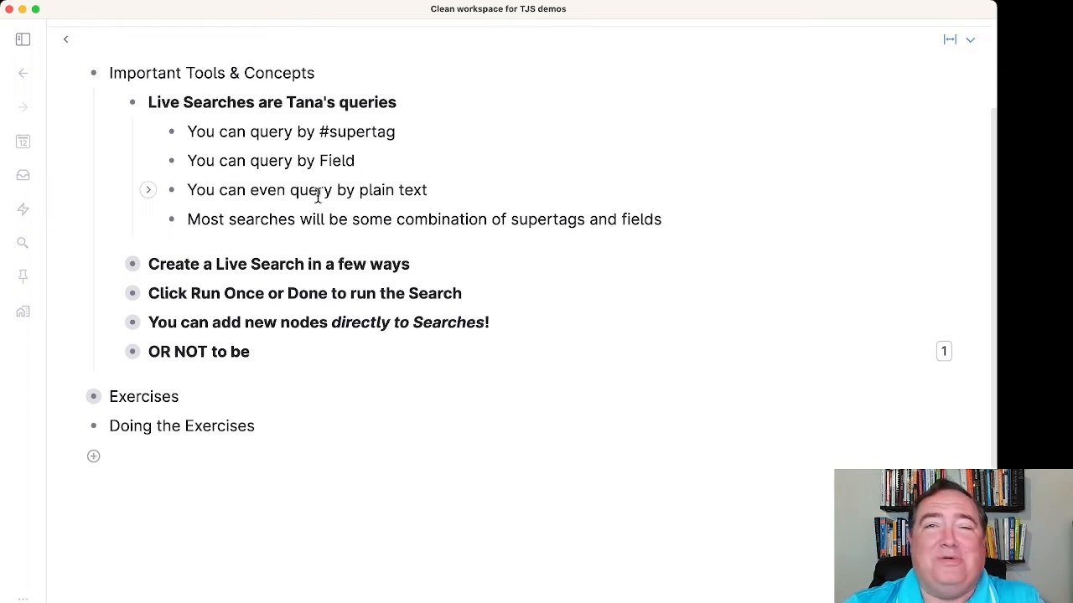
{"action": "left_click", "coordinate": [110, 103]}
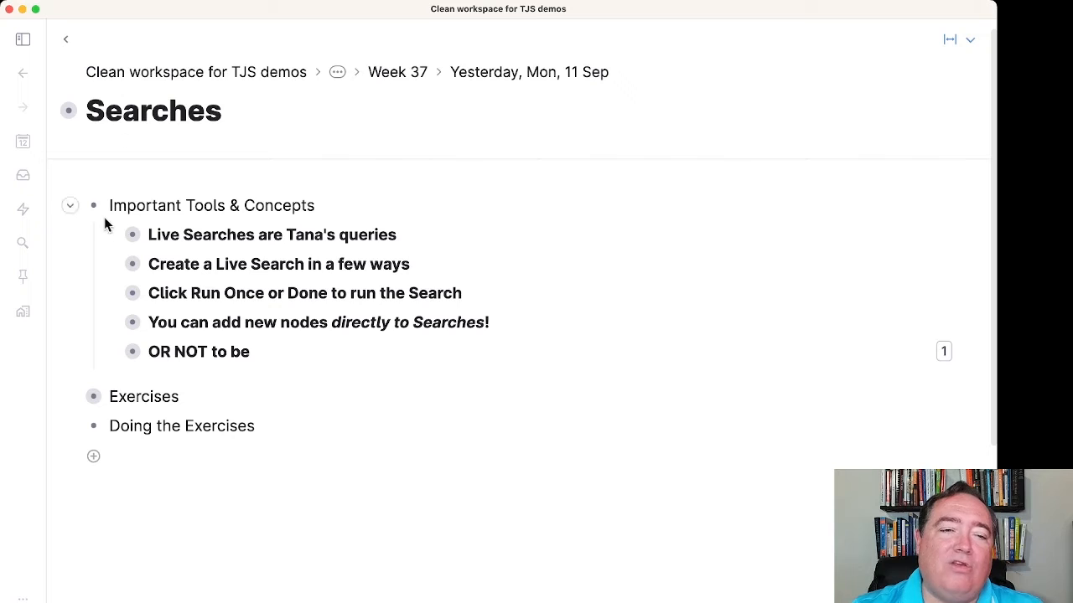
- Expand "Create a Live Search in a few ways" and add an empty child node under the "Find nodes" item
{"action": "left_click", "coordinate": [110, 265]}
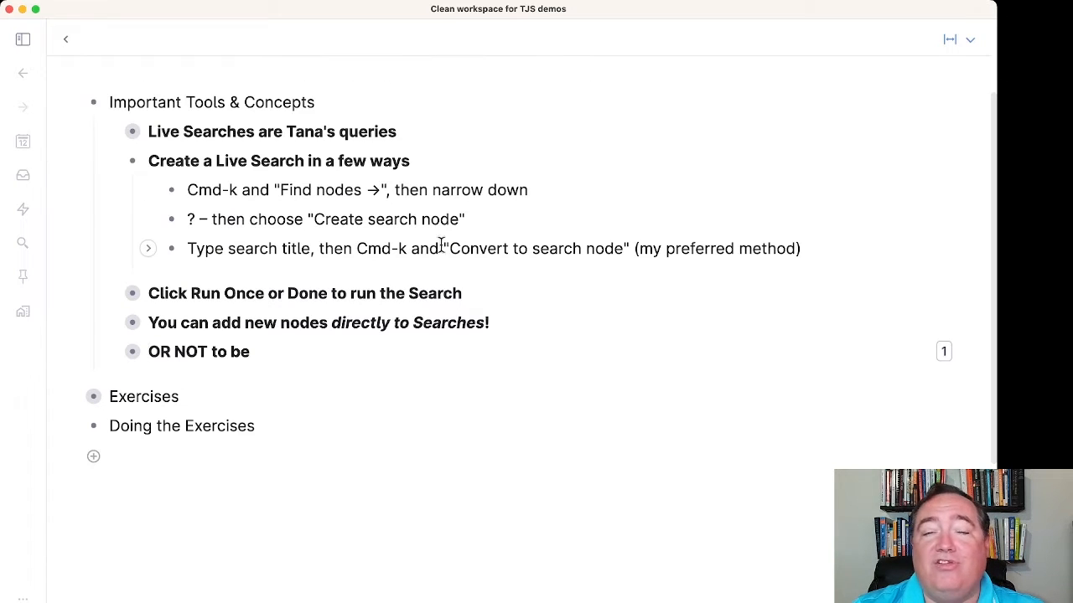
{"action": "left_click", "coordinate": [535, 188]}
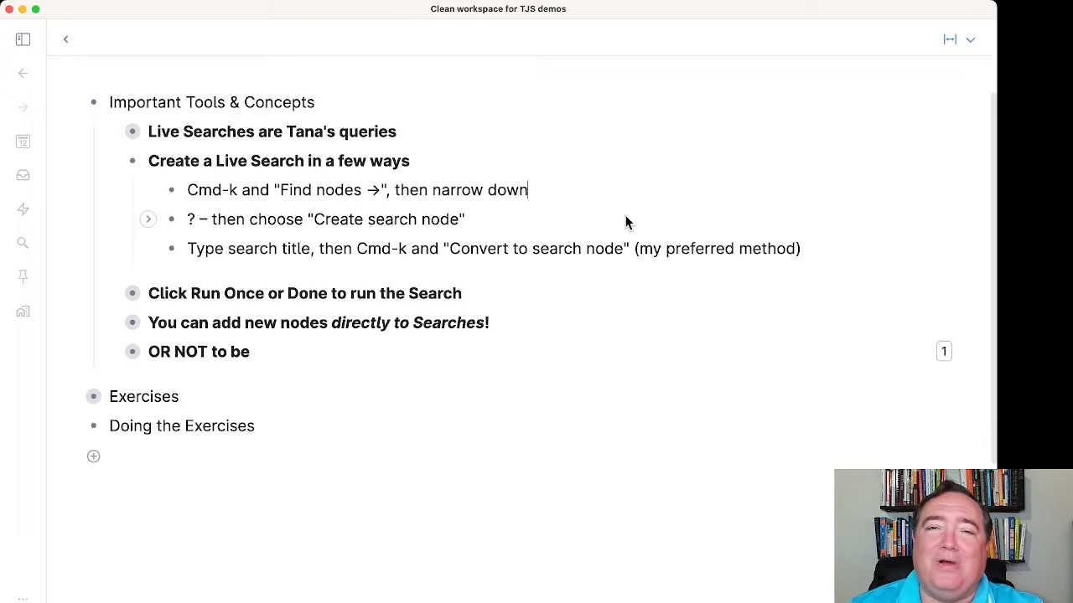
{"action": "key", "text": "Return"}
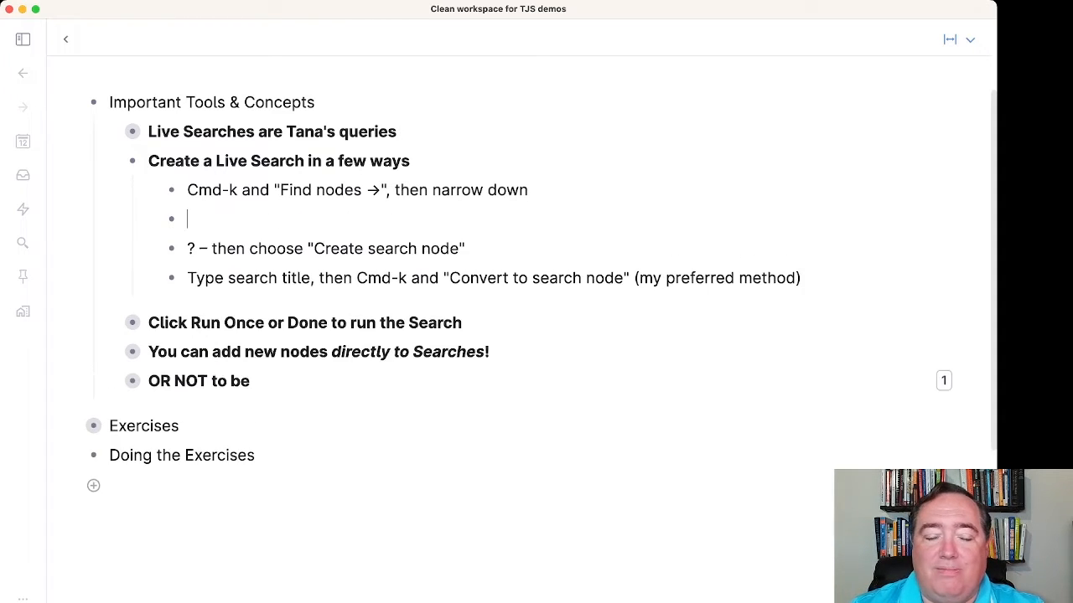
{"action": "key", "text": "Tab"}
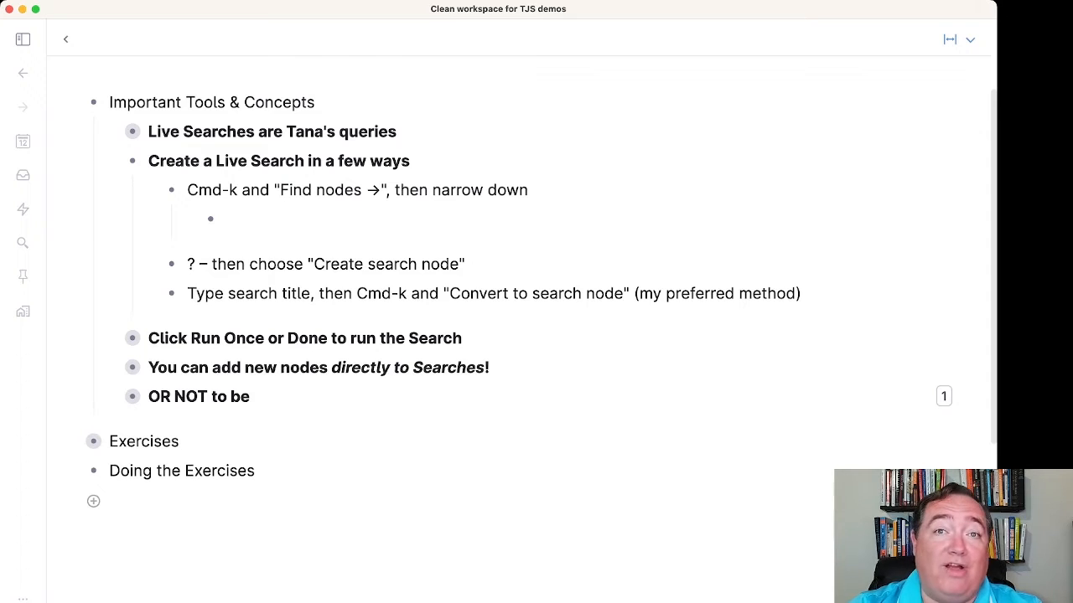
- Create a live search in the empty node with the Find nodes command, finding nodes with tag #book as list
{"action": "key", "text": "cmd+k"}
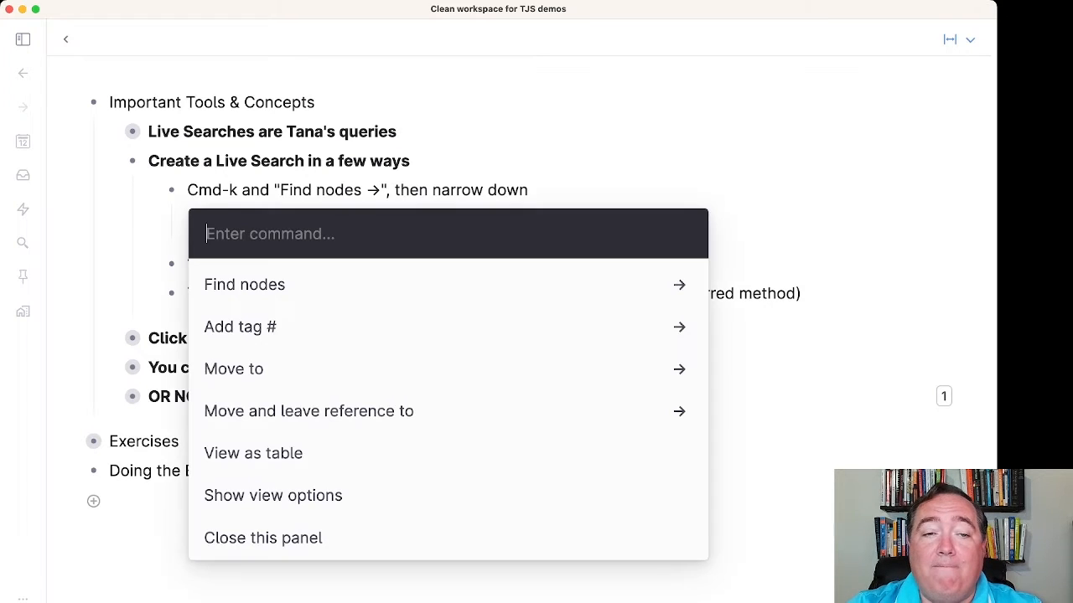
{"action": "key", "text": "Down"}
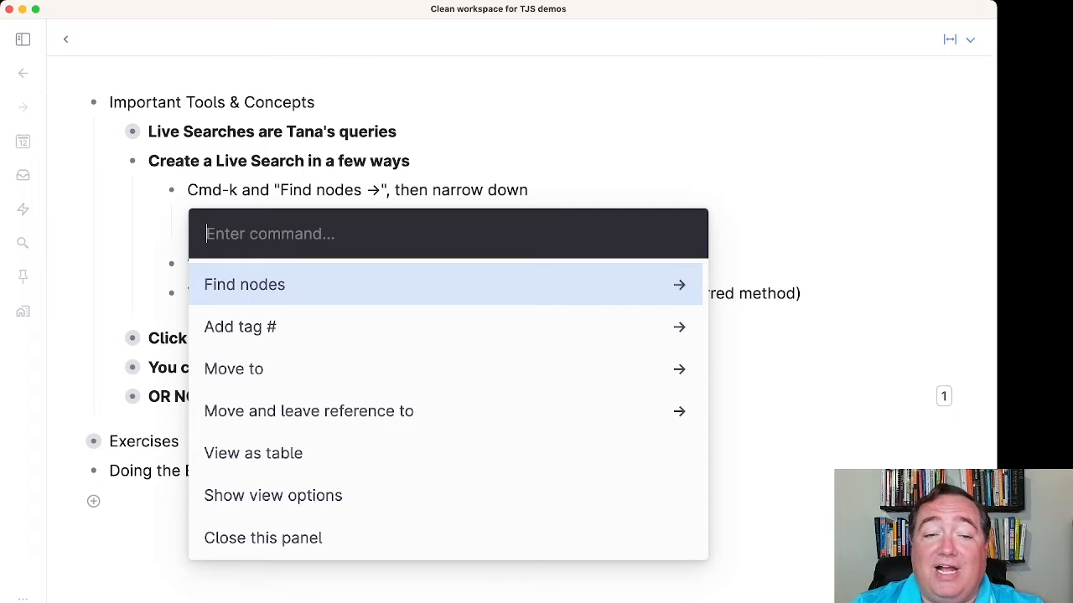
{"action": "key", "text": "Return"}
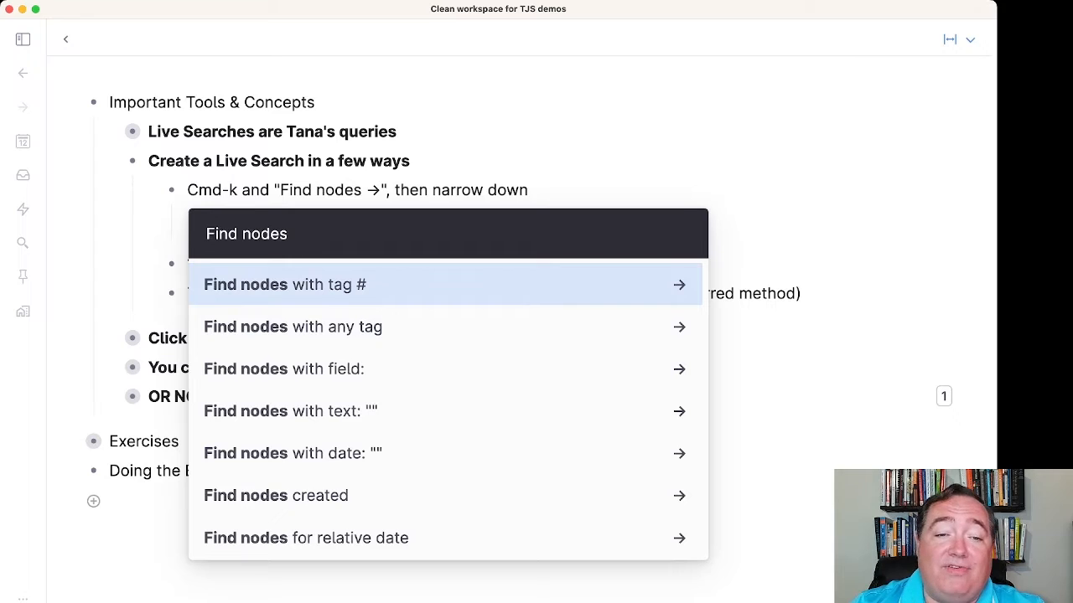
{"action": "key", "text": "Down"}
{"action": "key", "text": "Down"}
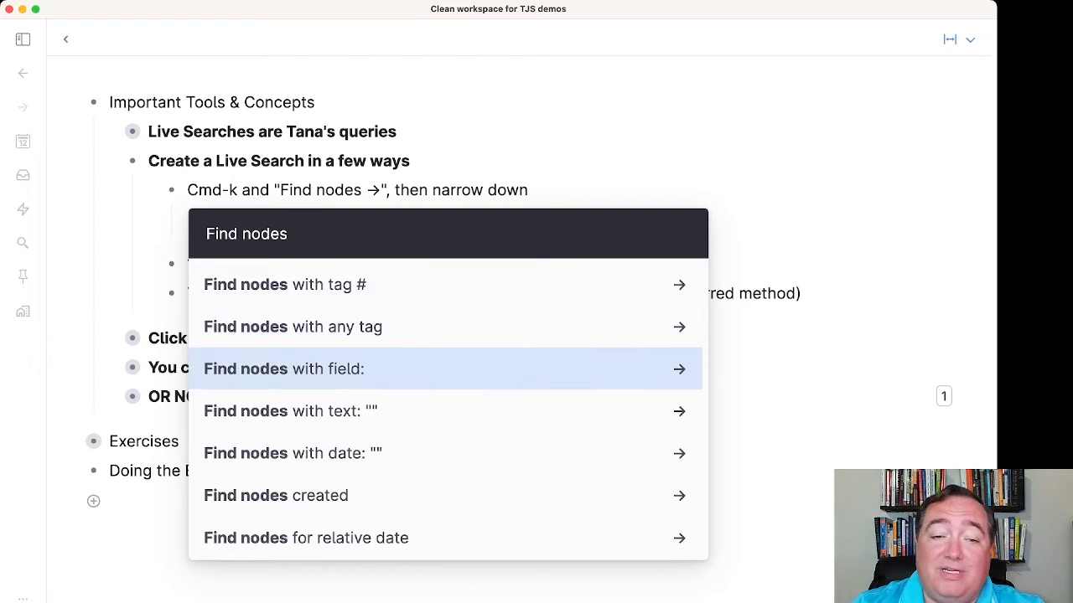
{"action": "key", "text": "Down"}
{"action": "key", "text": "Down"}
{"action": "key", "text": "Up"}
{"action": "key", "text": "Up"}
{"action": "key", "text": "Up"}
{"action": "key", "text": "Up"}
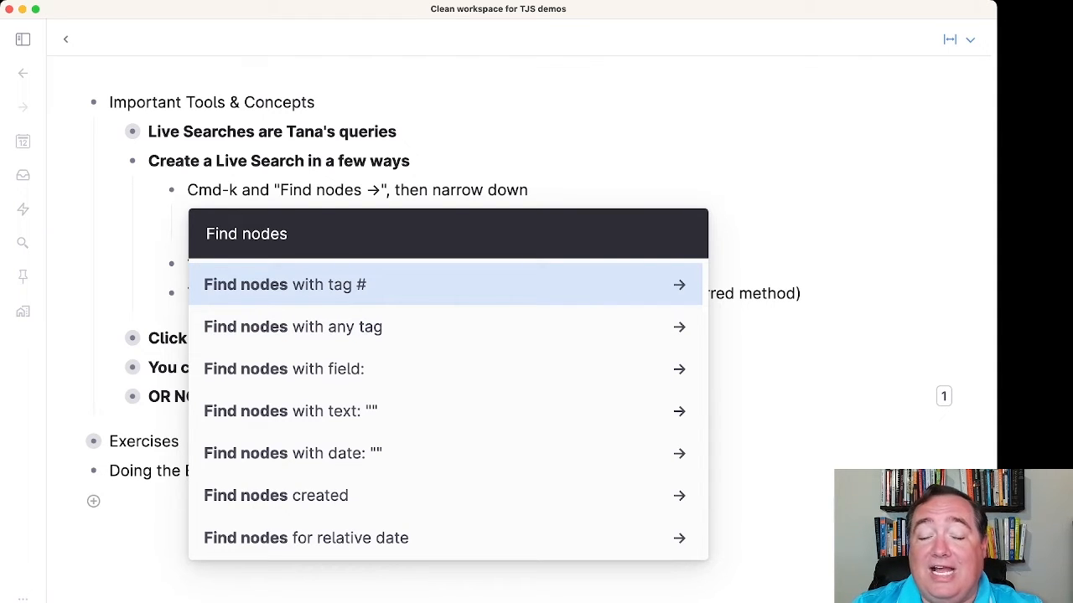
{"action": "key", "text": "Return"}
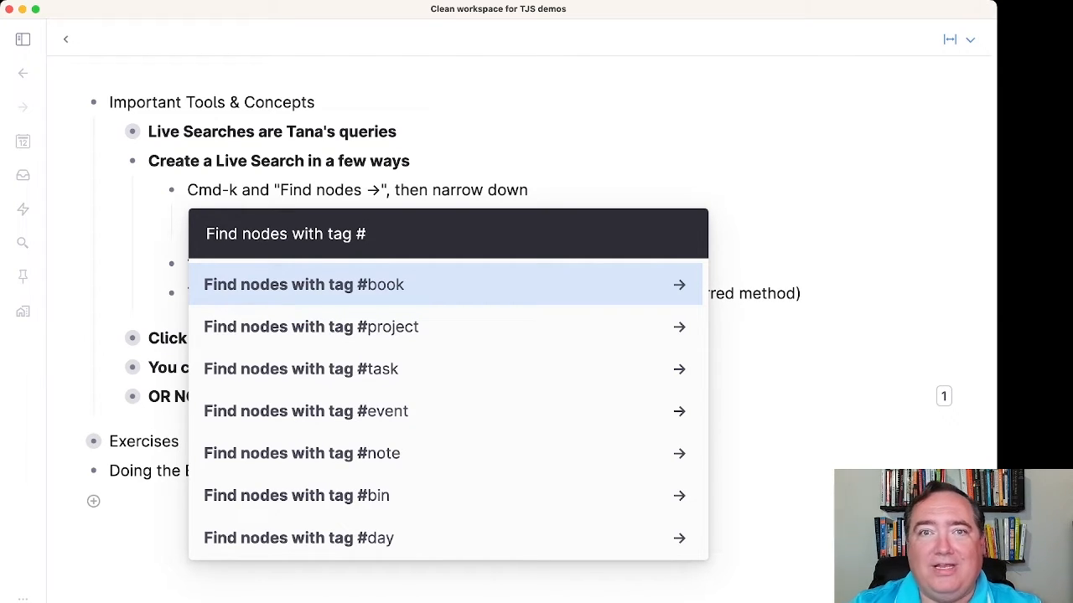
{"action": "key", "text": "Return"}
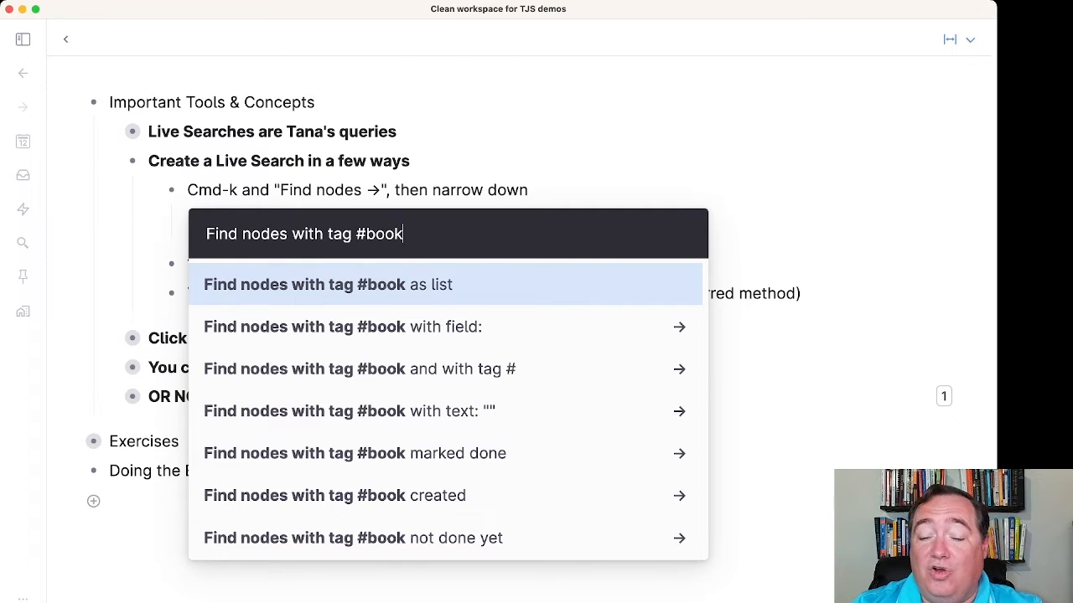
{"action": "key", "text": "Return"}
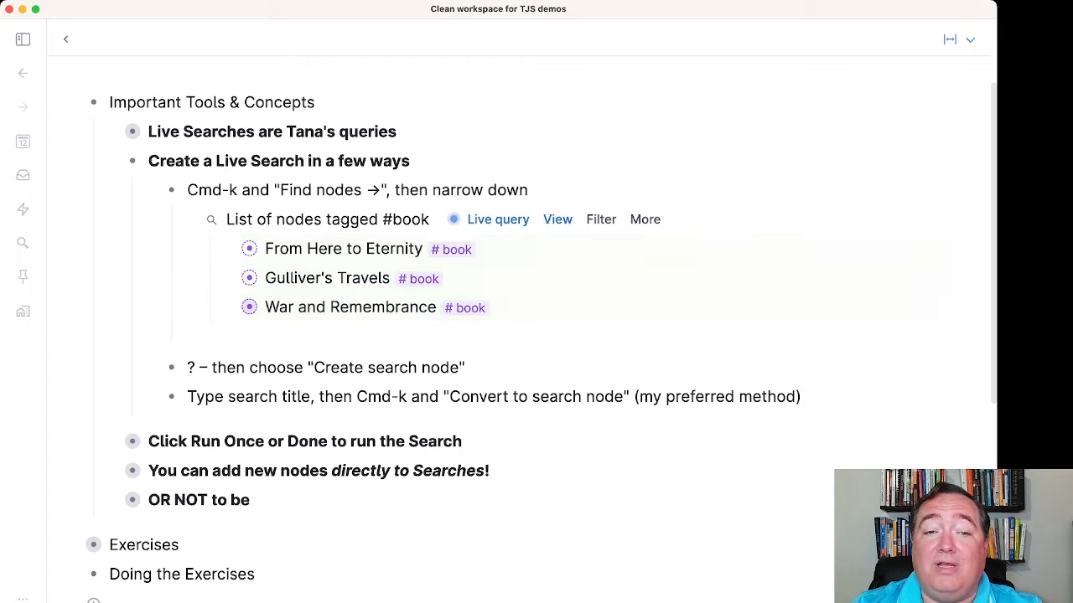
- Expand and collapse the books in the #book search results to examine their fields
{"action": "key", "text": "Down"}
{"action": "key", "text": "Down"}
{"action": "key", "text": "Down"}
{"action": "key", "text": "Up"}
{"action": "key", "text": "Up"}
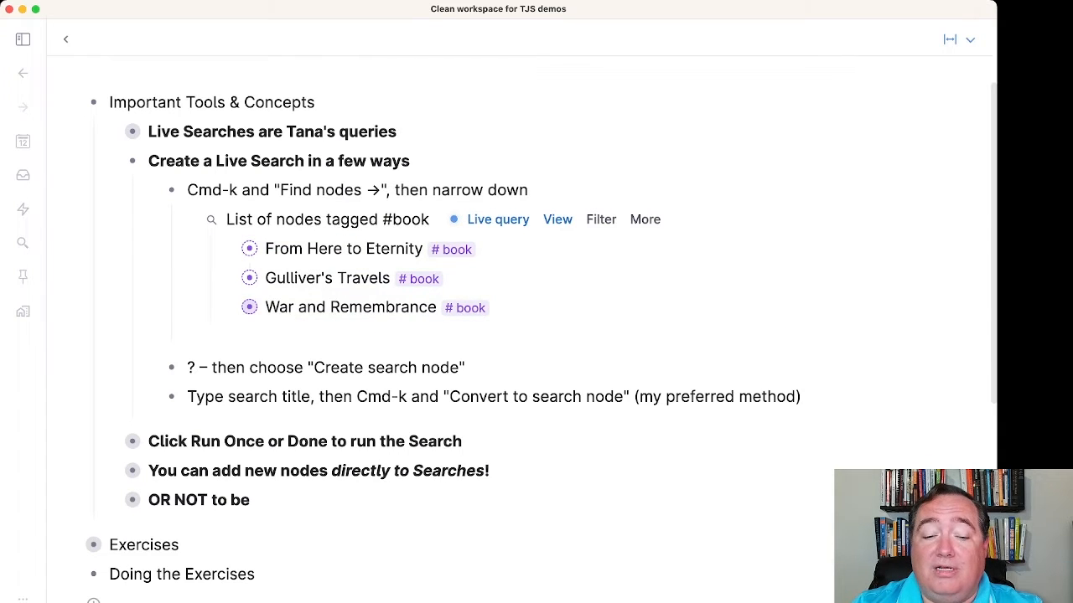
{"action": "key", "text": "super+Down"}
{"action": "key", "text": "super+Up"}
{"action": "key", "text": "Down"}
{"action": "key", "text": "super+Down"}
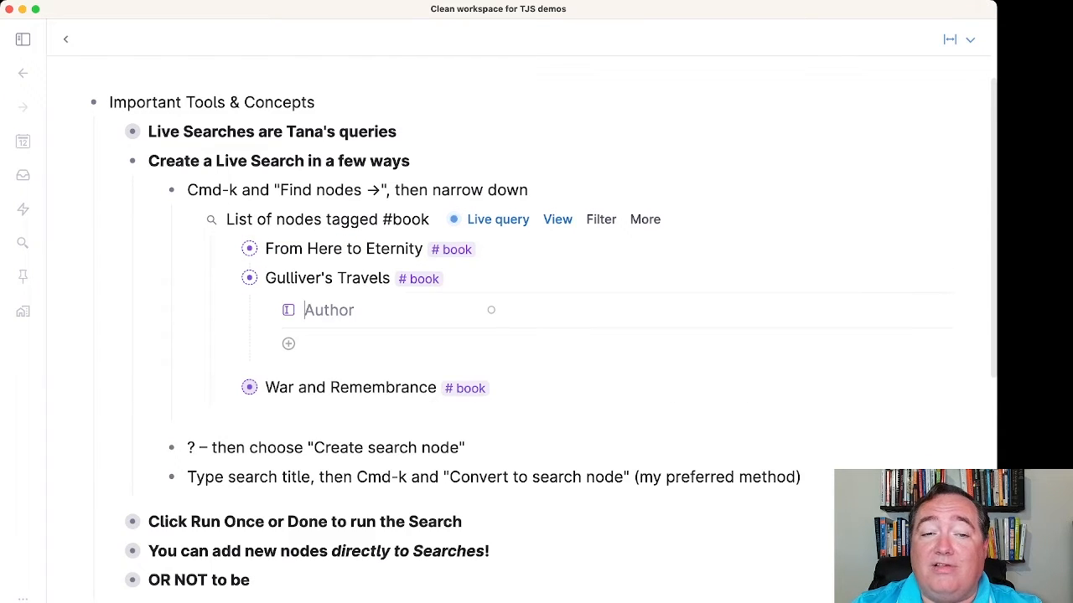
{"action": "key", "text": "super+Up"}
{"action": "key", "text": "Down"}
{"action": "key", "text": "super+Down"}
{"action": "key", "text": "super+Up"}
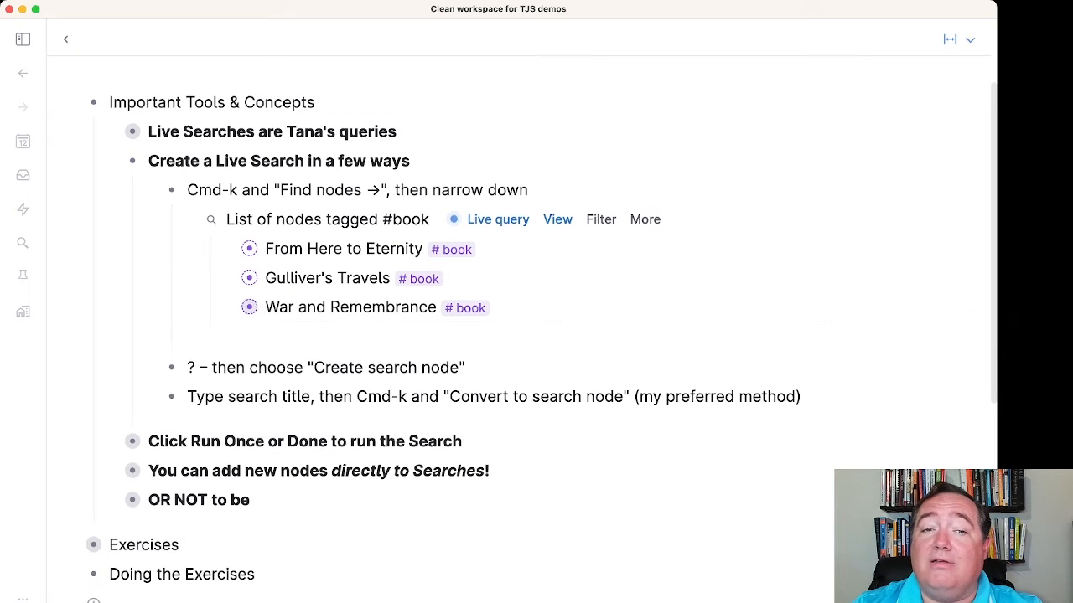
{"action": "key", "text": "Up"}
{"action": "key", "text": "Up"}
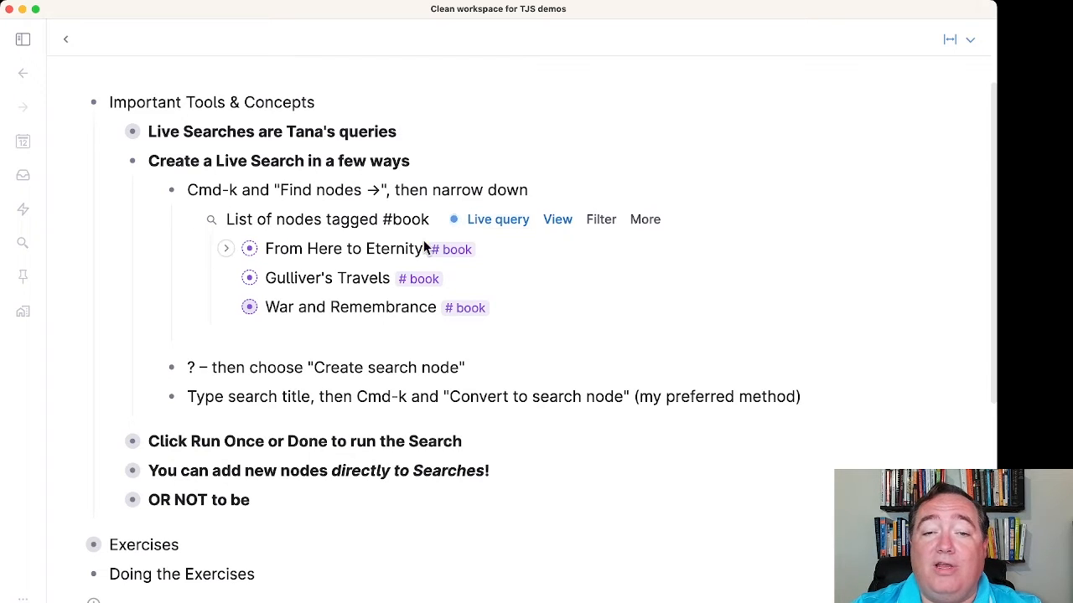
- Open the #book live query to examine its search expression, and close the expression editor
{"action": "left_click", "coordinate": [498, 222]}
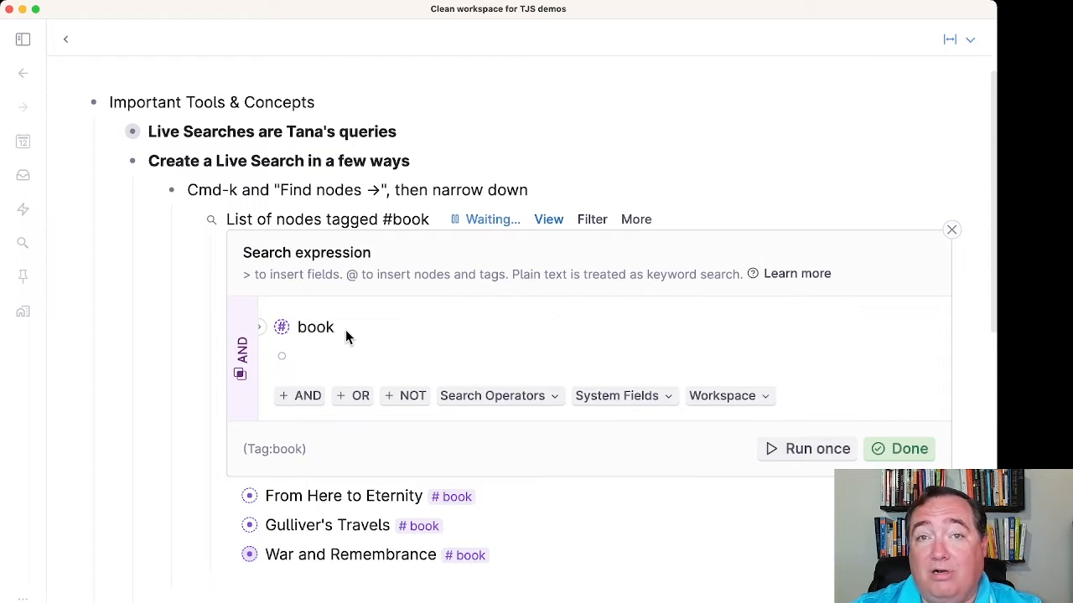
{"action": "left_click", "coordinate": [899, 444]}
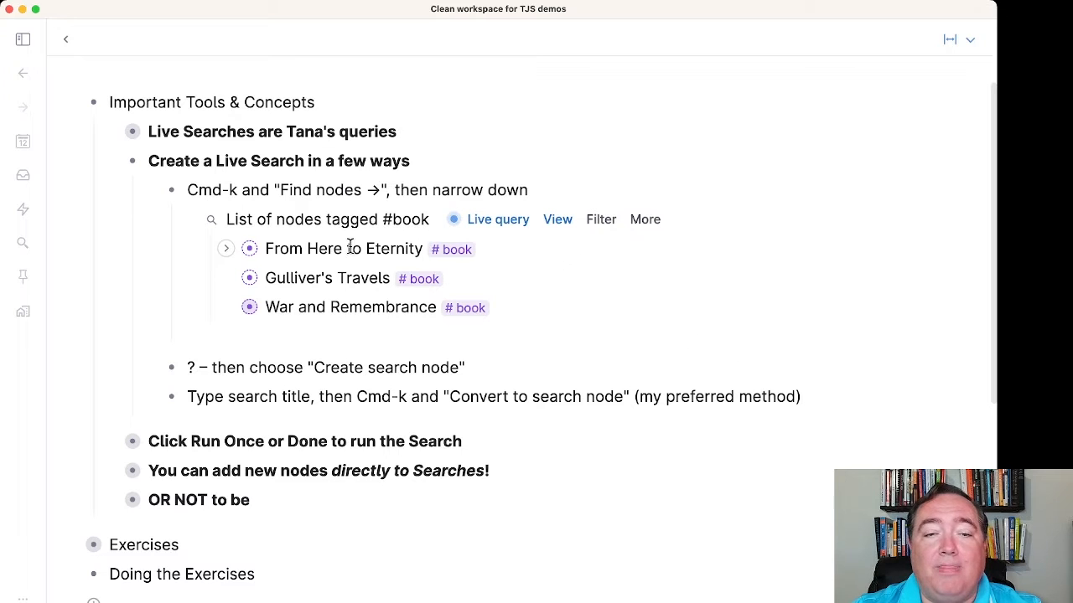
- Set the Author field of "From Here to Eternity" to James Jones within the search results, and collapse the book
{"action": "key", "text": "super+Down"}
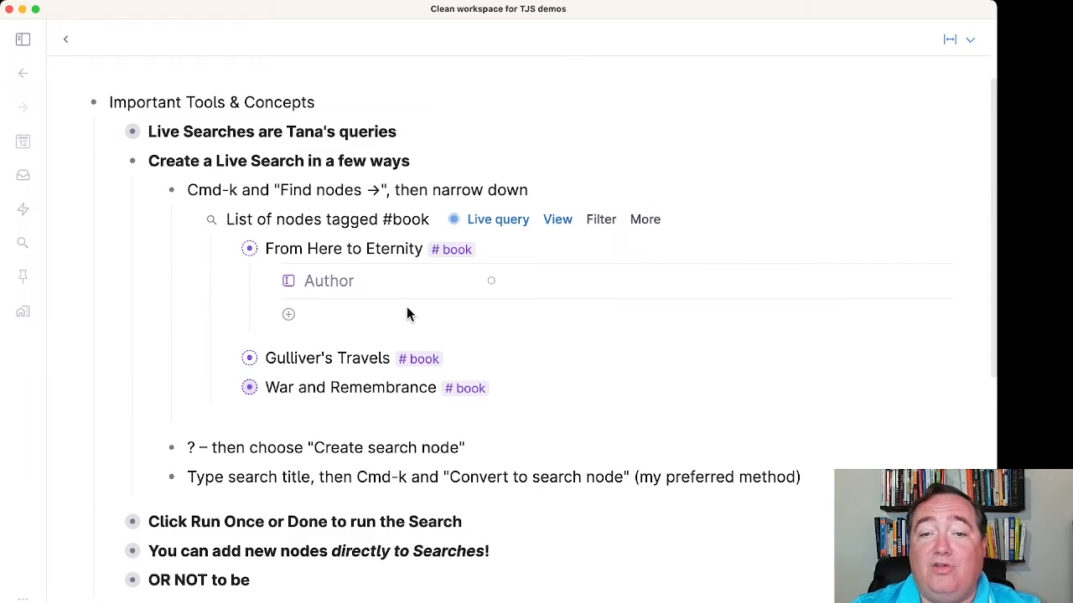
{"action": "left_click", "coordinate": [584, 290]}
{"action": "type", "text": "James Jones"}
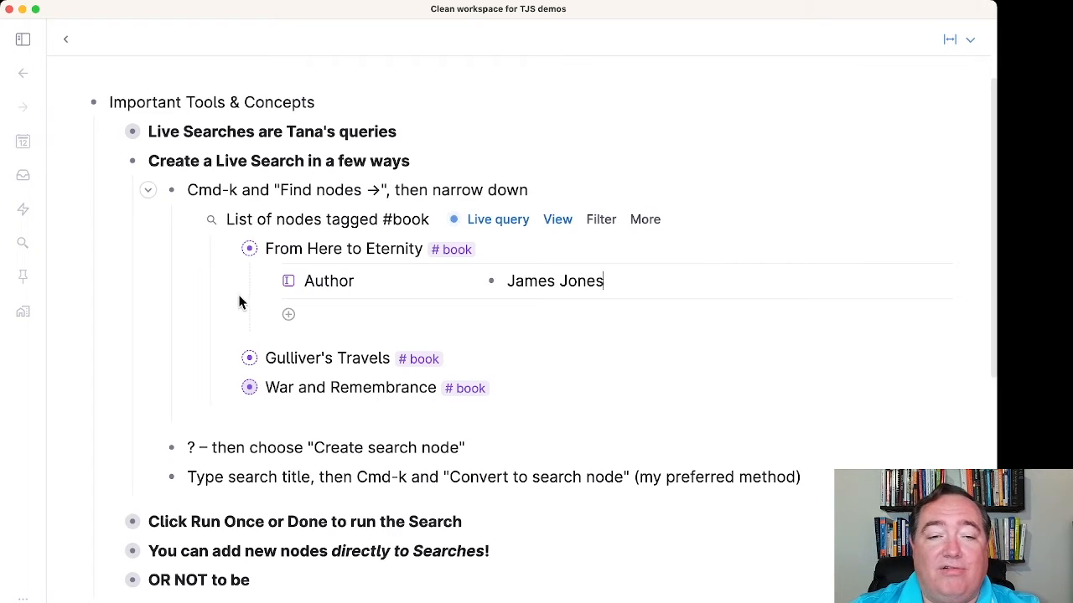
{"action": "left_click", "coordinate": [226, 251]}
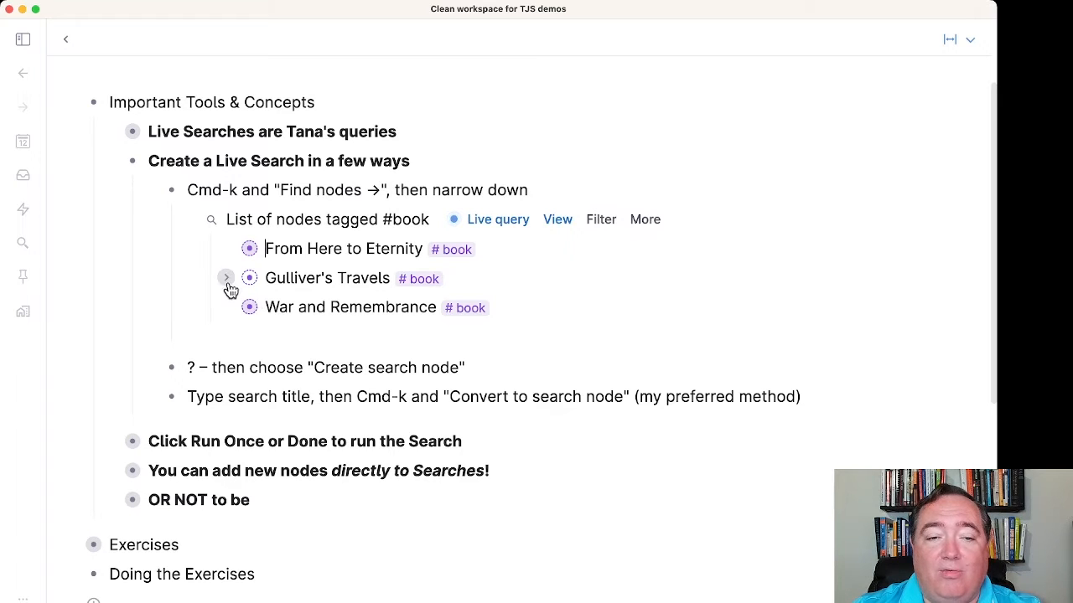
- Set the Author field of "Gulliver's Travels" to Jonathan Swift within the search results, and collapse the book
{"action": "left_click", "coordinate": [228, 281]}
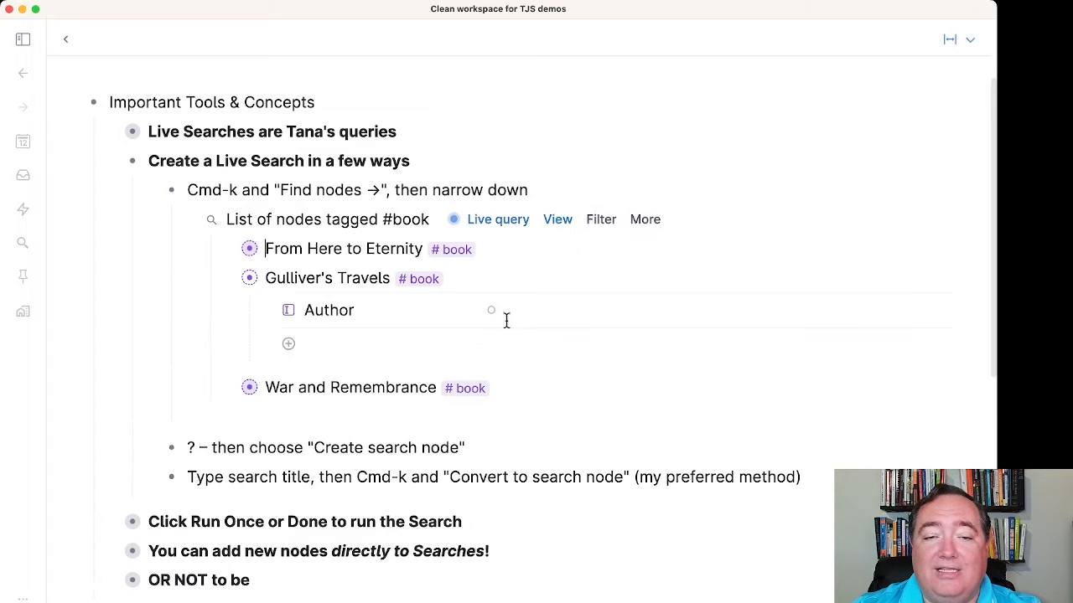
{"action": "left_click", "coordinate": [551, 310]}
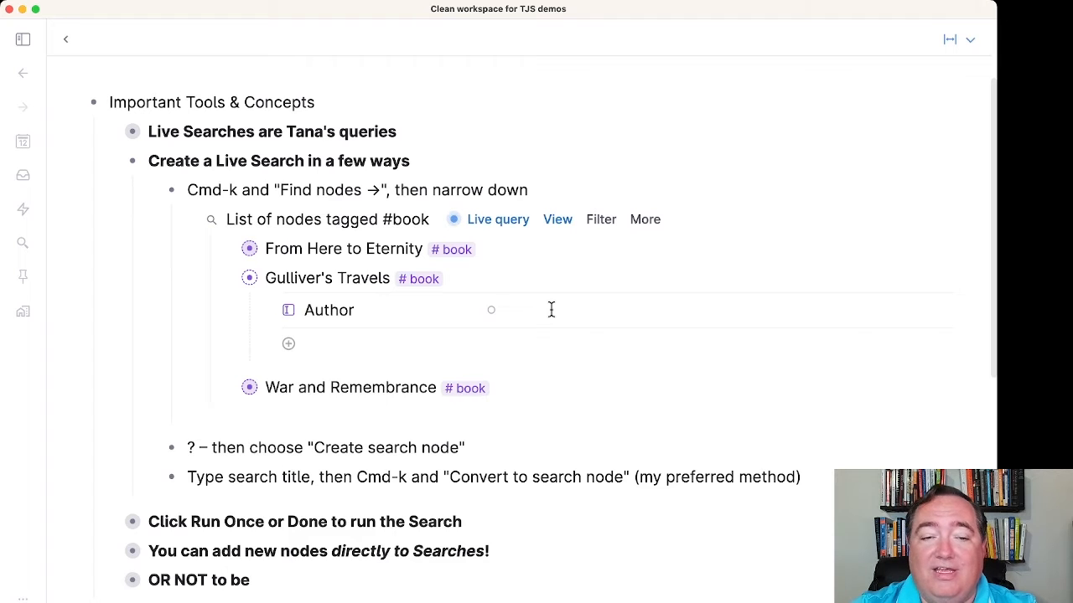
{"action": "type", "text": "J"}
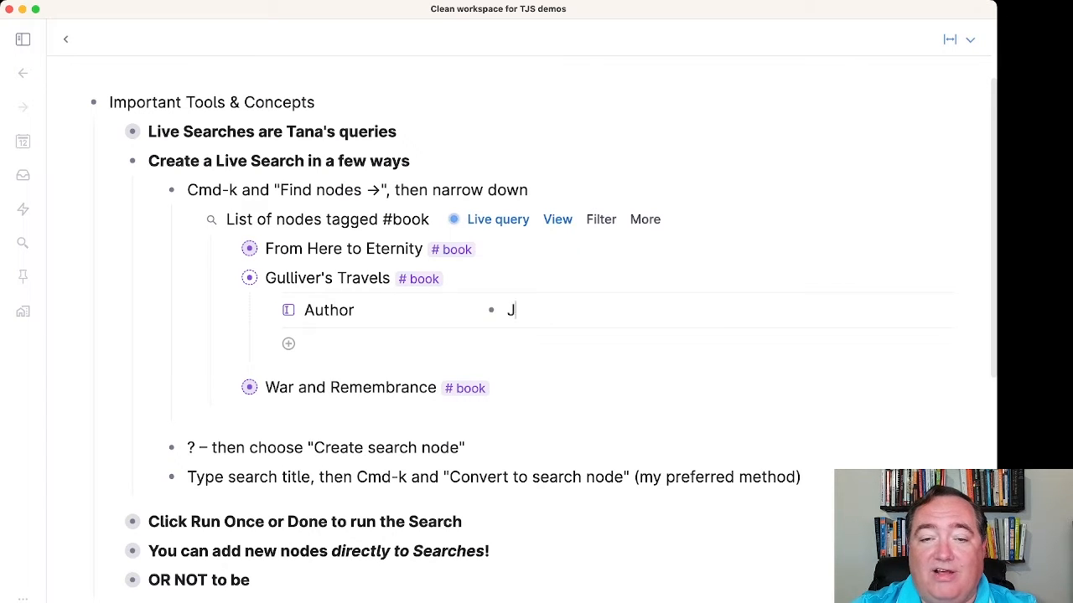
{"action": "type", "text": "onathan Swift"}
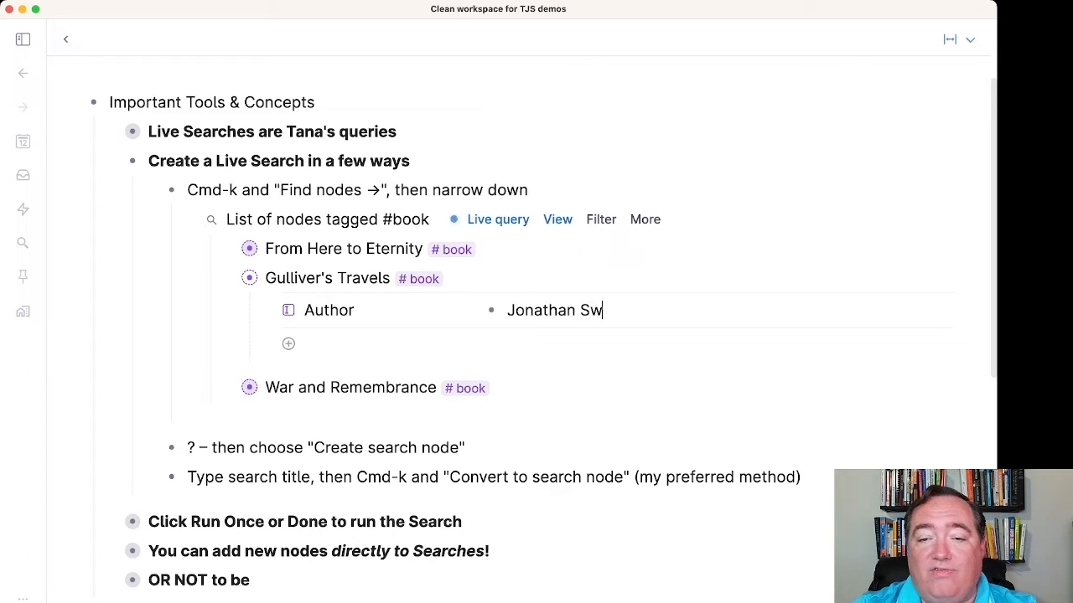
{"action": "key", "text": "Up"}
{"action": "key", "text": "Up"}
{"action": "key", "text": "Up"}
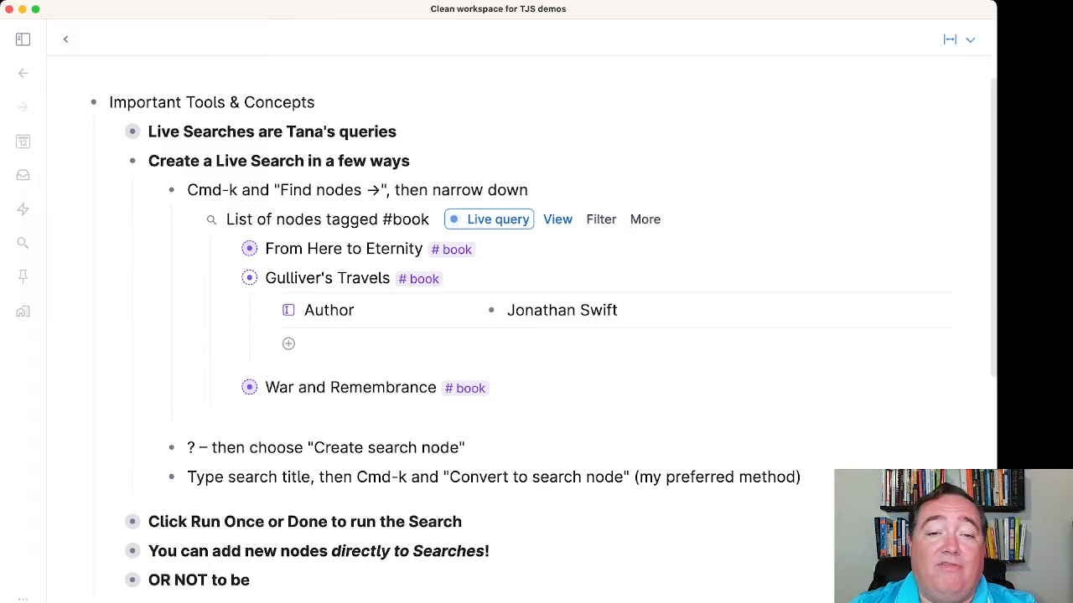
{"action": "key", "text": "Down"}
{"action": "key", "text": "Left"}
{"action": "key", "text": "Down"}
{"action": "key", "text": "super+Up"}
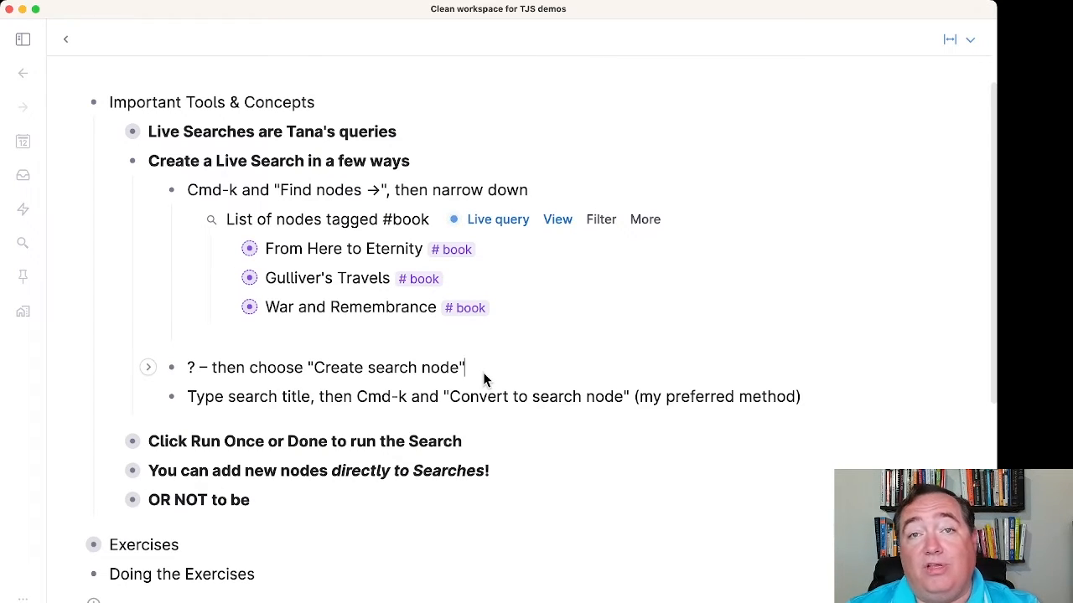
- Add a child node under the "? – then choose" item and enter ? to bring up the Create search node option
{"action": "key", "text": "Return"}
{"action": "key", "text": "Tab"}
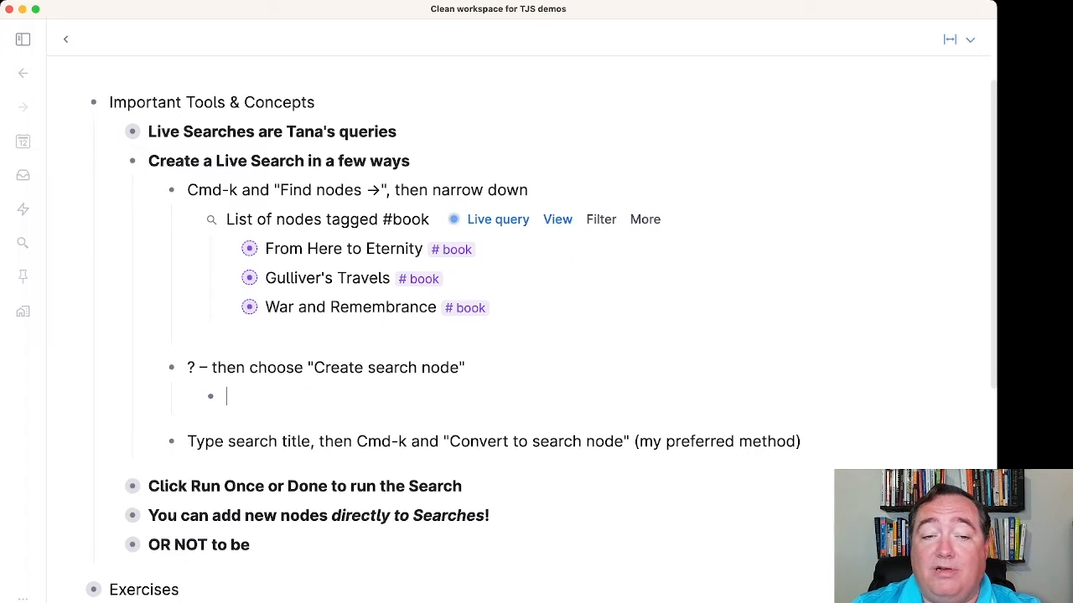
{"action": "type", "text": "?"}
{"action": "key", "text": "Down"}
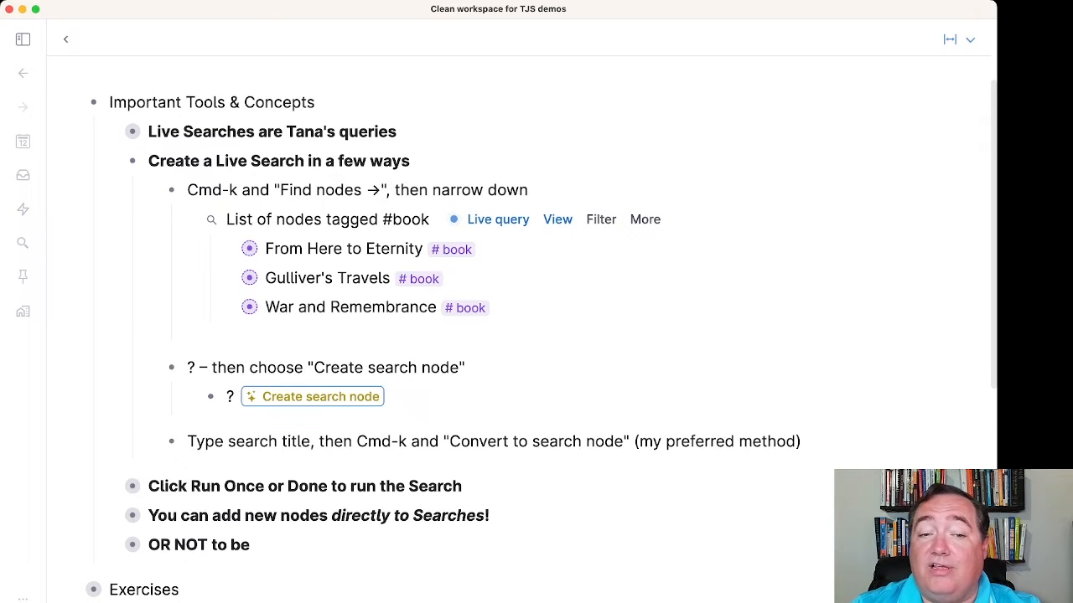
{"action": "key", "text": "Up"}
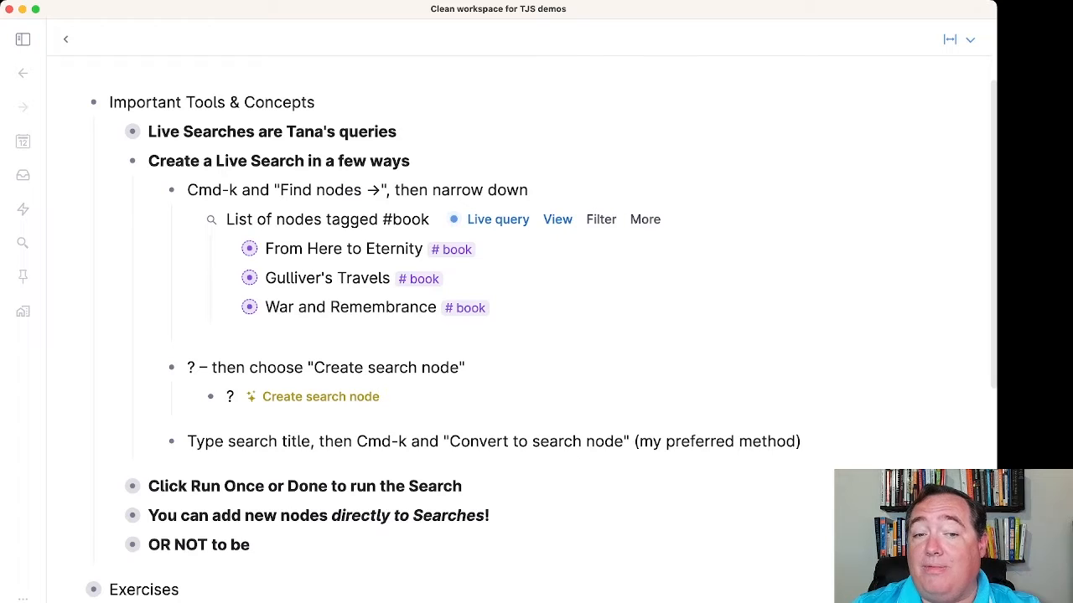
- Try placing placeholder text before the ? in the new child node, and erase it
{"action": "key", "text": "BackSpace"}
{"action": "type", "text": "aspdfiajsdjf ?"}
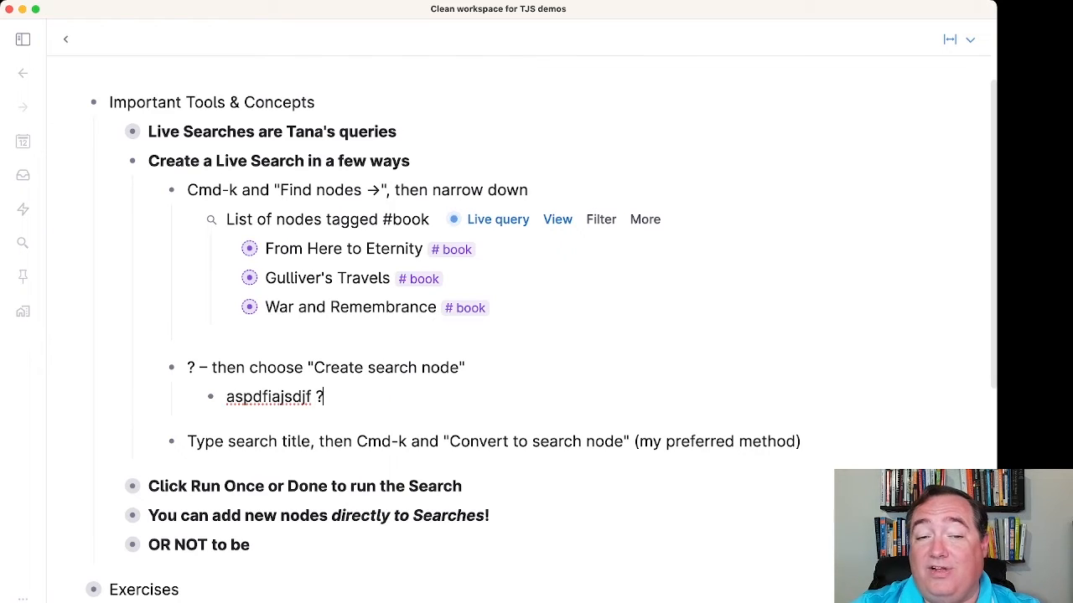
{"action": "key", "text": "BackSpace"}
{"action": "key", "text": "BackSpace"}
{"action": "key", "text": "BackSpace"}
{"action": "key", "text": "BackSpace"}
{"action": "key", "text": "BackSpace"}
{"action": "key", "text": "BackSpace"}
{"action": "key", "text": "BackSpace"}
{"action": "key", "text": "BackSpace"}
{"action": "key", "text": "BackSpace"}
{"action": "key", "text": "BackSpace"}
{"action": "key", "text": "BackSpace"}
{"action": "key", "text": "BackSpace"}
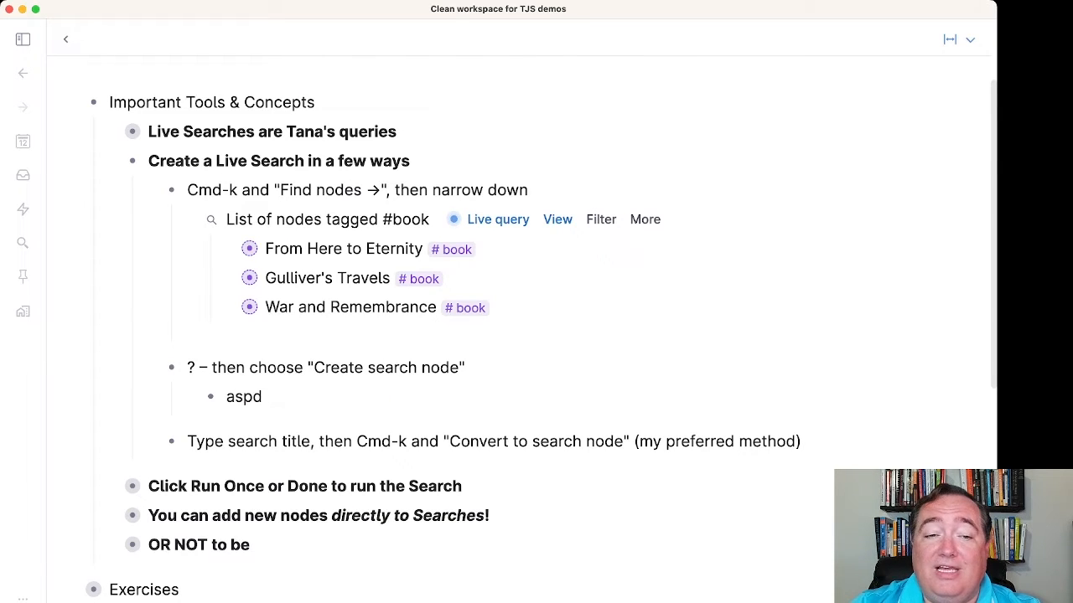
- Try entering placeholder text directly after a leading ? in the child node, and erase everything except the ?
{"action": "type", "text": "?asdfoipasj"}
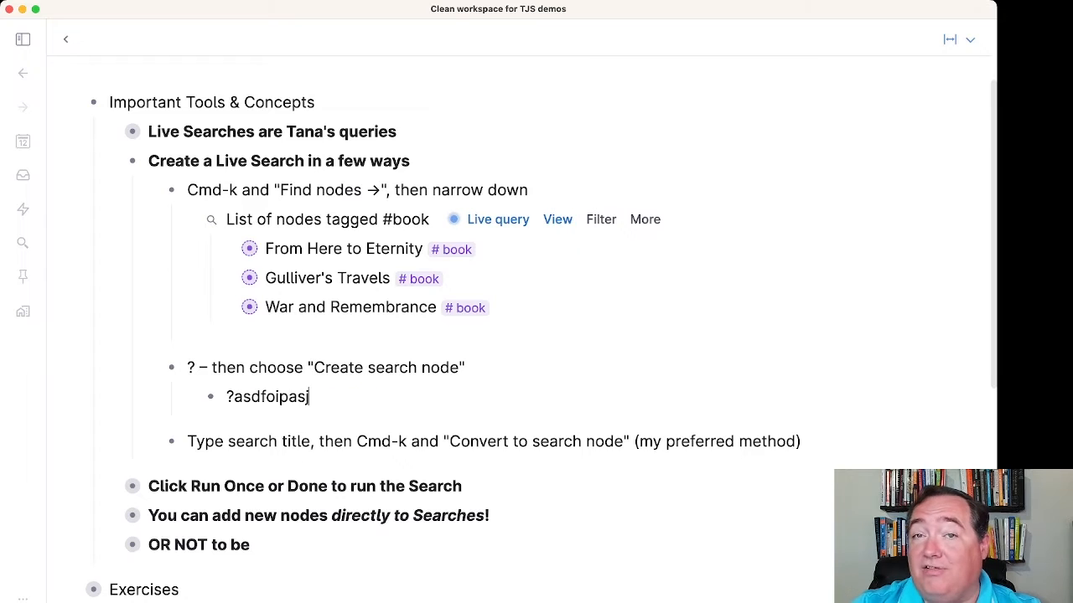
{"action": "key", "text": "BackSpace"}
{"action": "key", "text": "BackSpace"}
{"action": "key", "text": "BackSpace"}
{"action": "key", "text": "BackSpace"}
{"action": "key", "text": "BackSpace"}
{"action": "key", "text": "BackSpace"}
{"action": "key", "text": "BackSpace"}
{"action": "key", "text": "BackSpace"}
{"action": "key", "text": "BackSpace"}
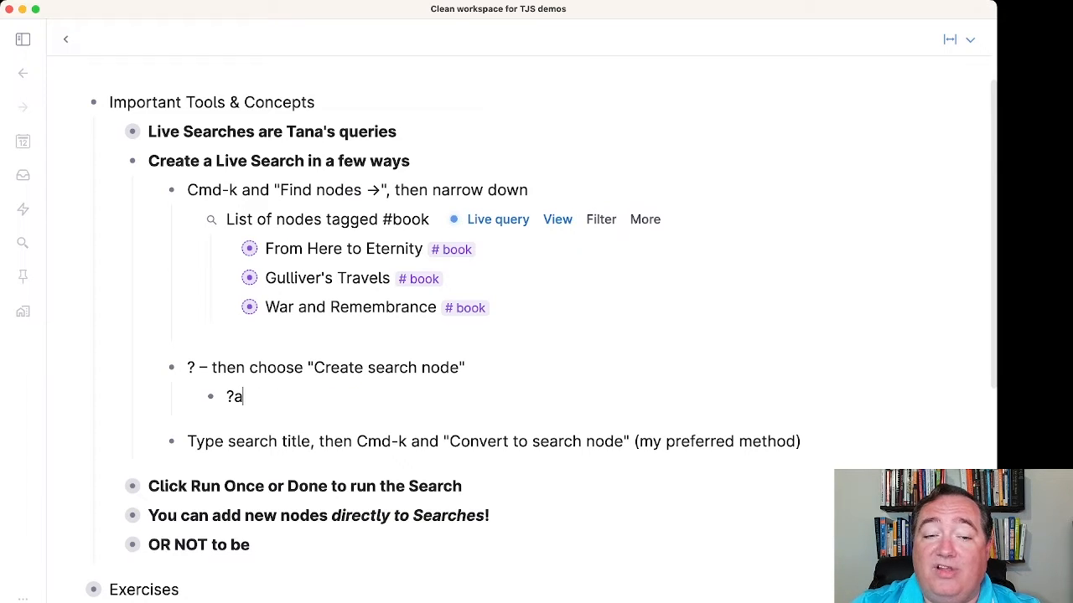
- Create a search node from the ? item, set its search expression to the #book supertag, and finish it as a live query
{"action": "key", "text": "Right"}
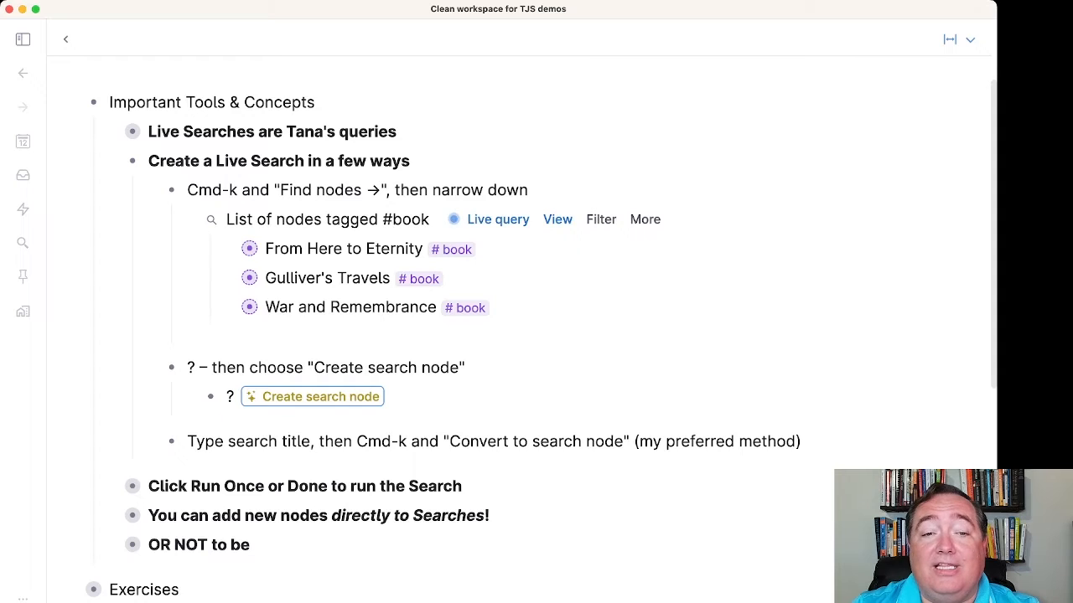
{"action": "key", "text": "Return"}
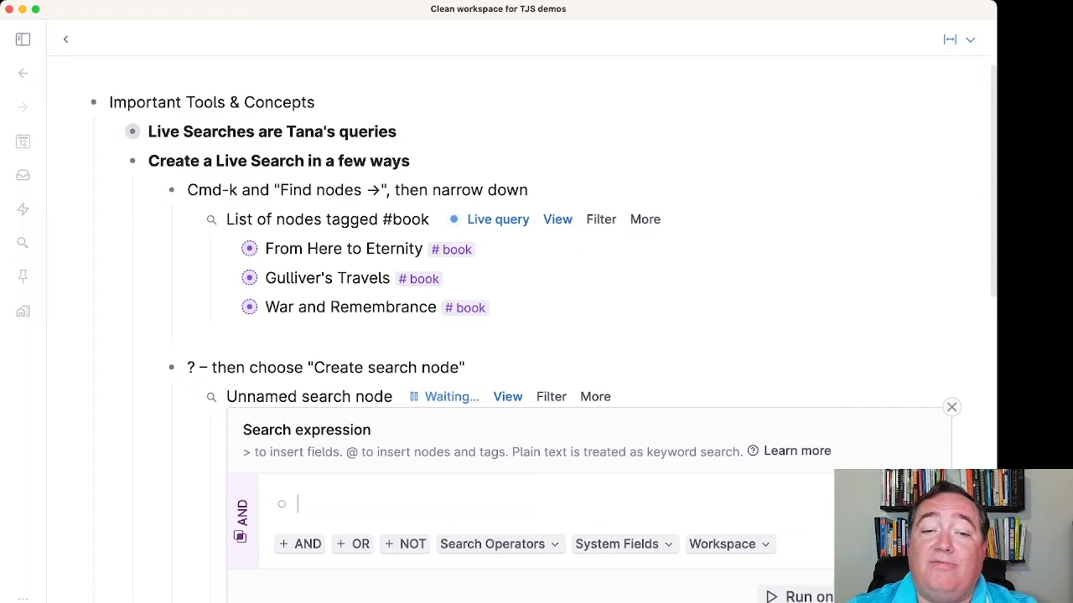
{"action": "scroll", "coordinate": [425, 377], "scroll_direction": "down", "scroll_amount": 2}
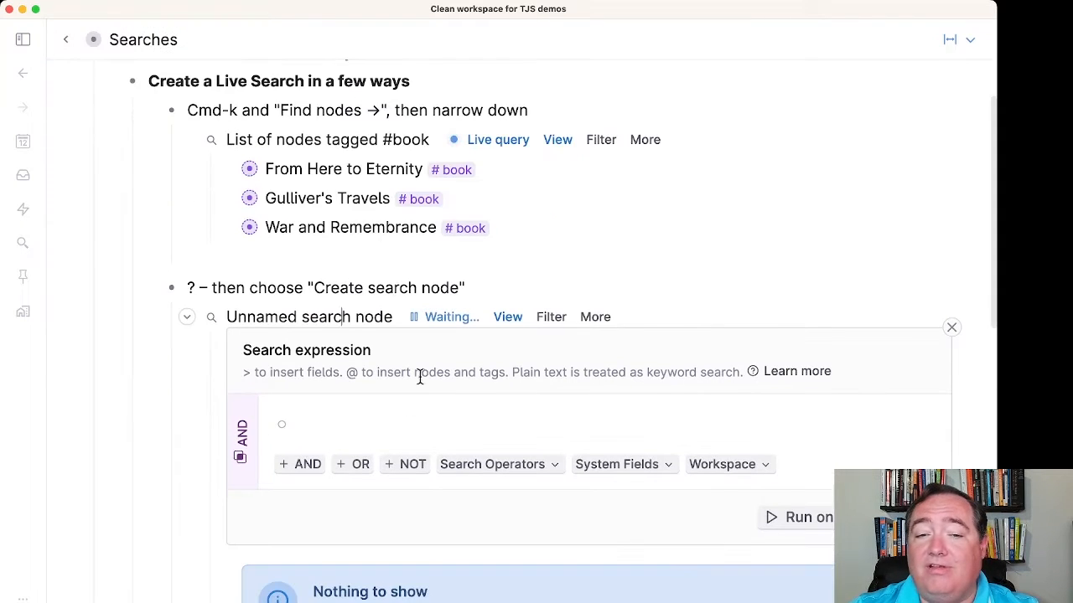
{"action": "left_click", "coordinate": [374, 428]}
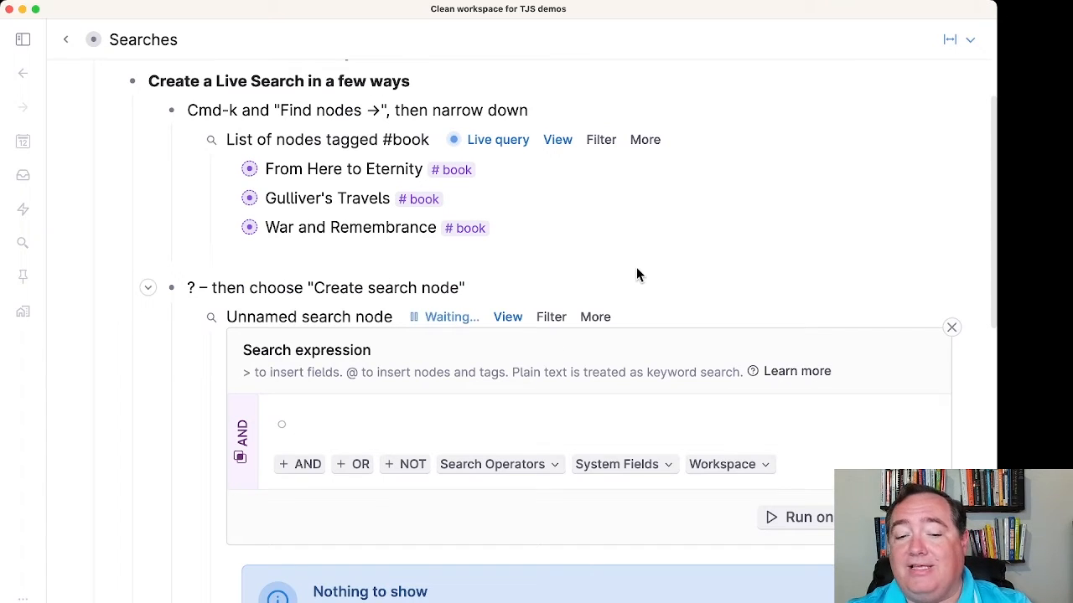
{"action": "type", "text": "#"}
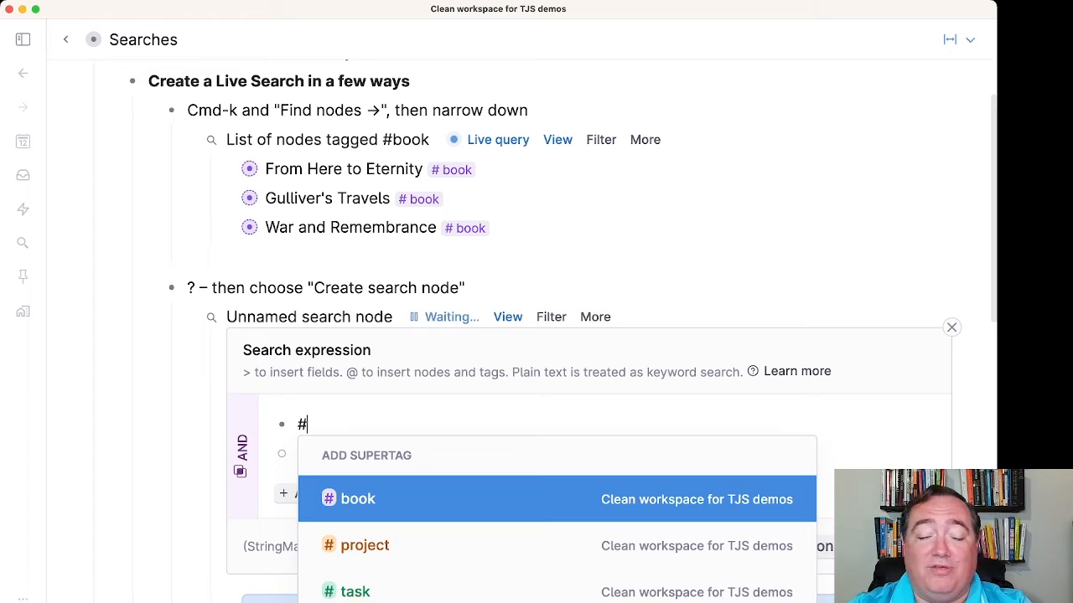
{"action": "type", "text": "book"}
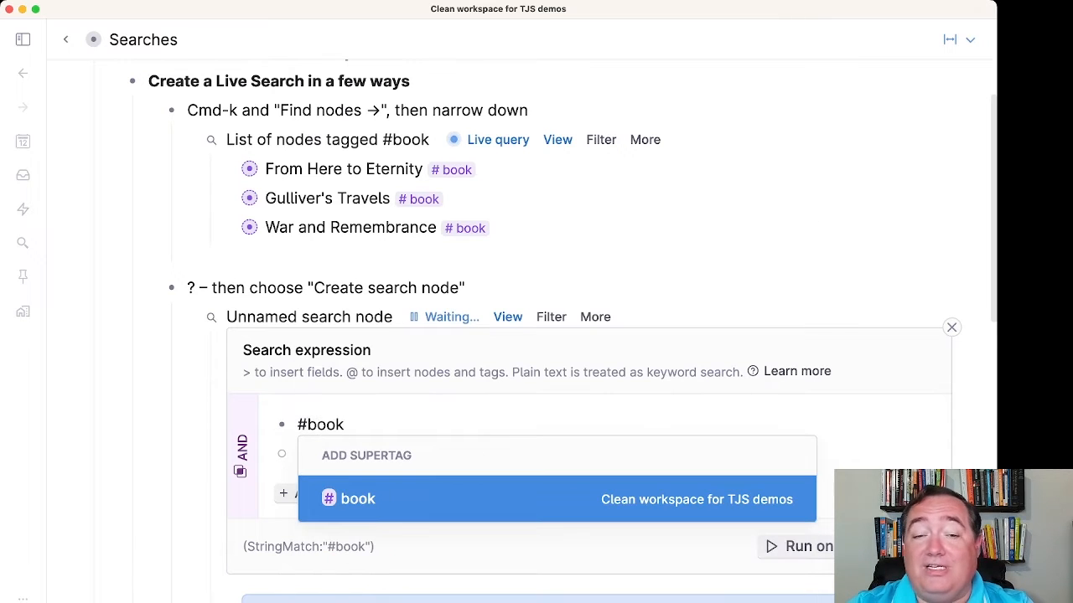
{"action": "key", "text": "Return"}
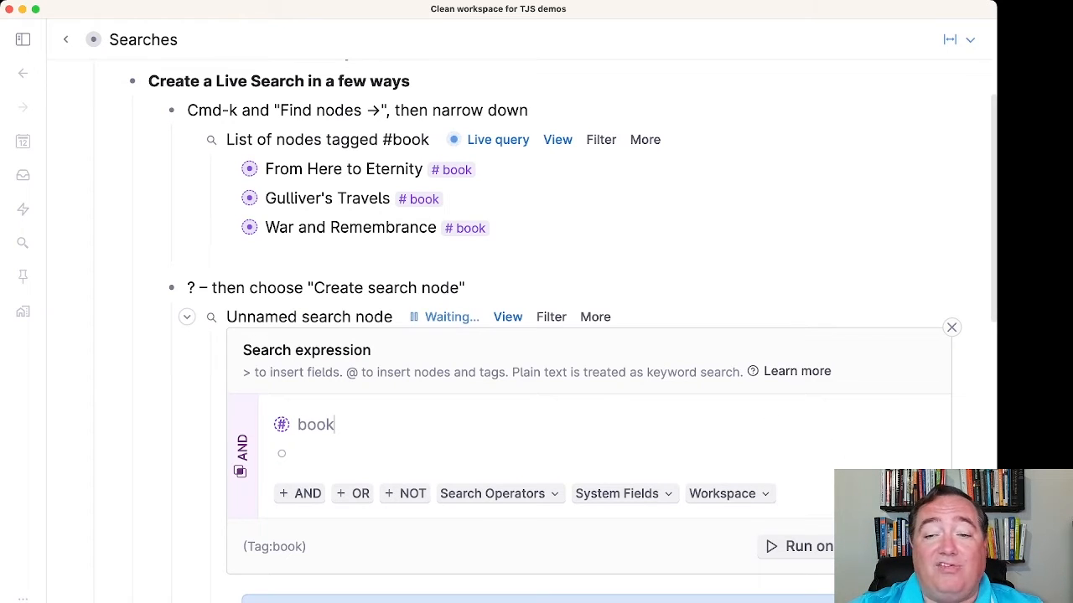
{"action": "left_click", "coordinate": [903, 546]}
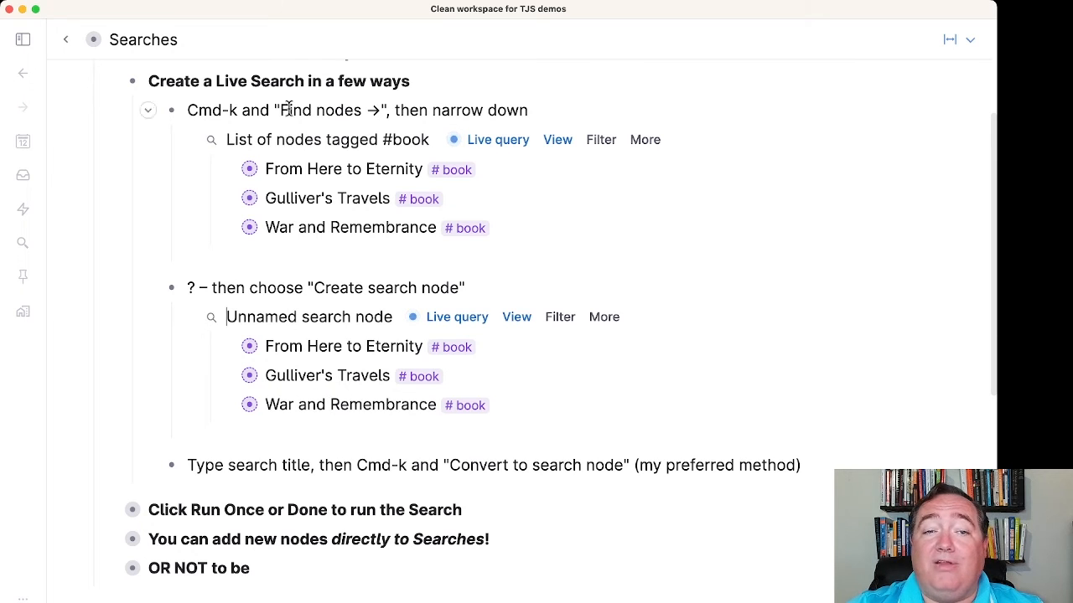
- Highlight the titles of the two search nodes to compare how each one is named
{"action": "triple_click", "coordinate": [304, 144]}
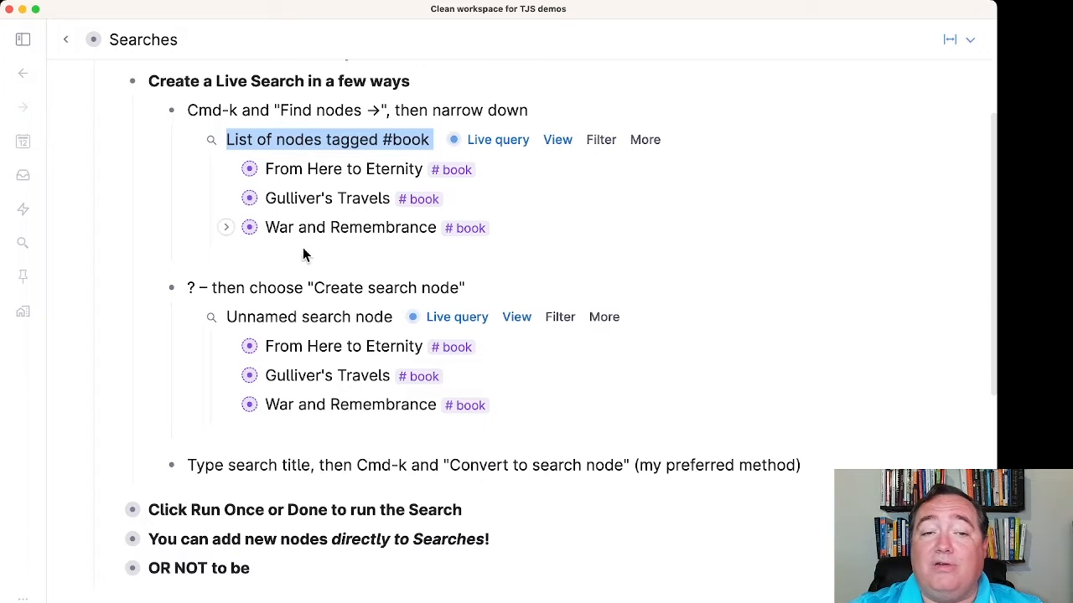
{"action": "triple_click", "coordinate": [290, 316]}
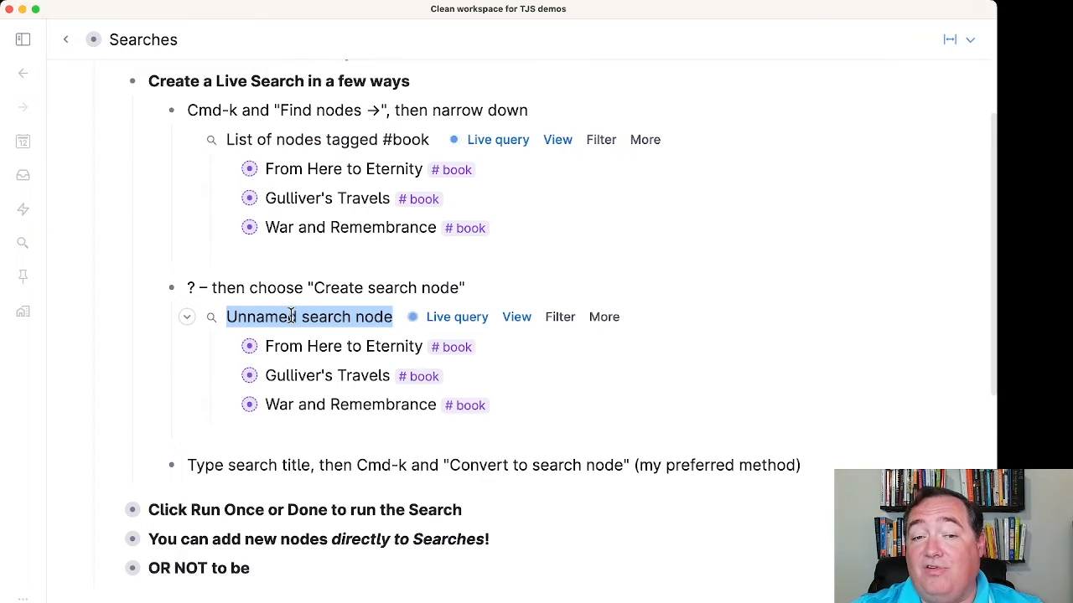
{"action": "double_click", "coordinate": [281, 142]}
{"action": "triple_click", "coordinate": [281, 143]}
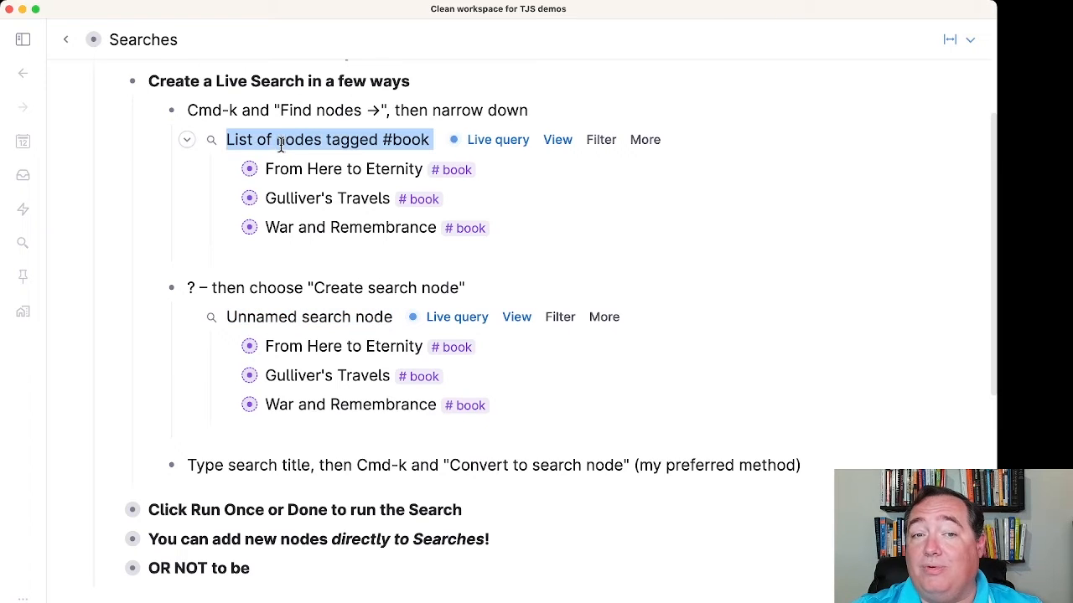
- Try replacing "Unnamed" in the second search node's title with placeholder text, and undo the title change while keeping its live query
{"action": "double_click", "coordinate": [268, 312]}
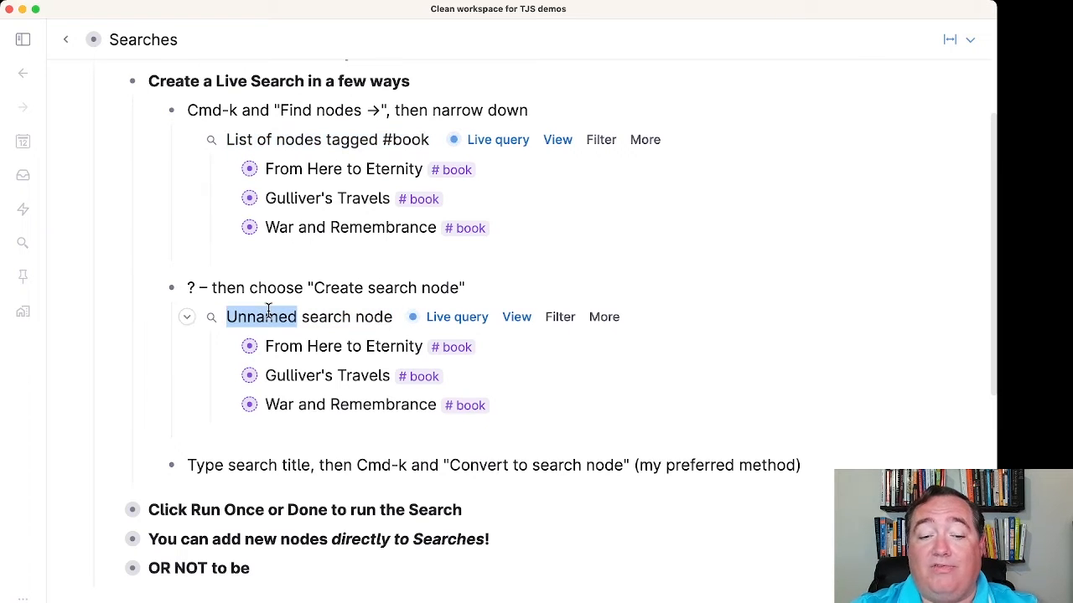
{"action": "type", "text": "adadfa"}
{"action": "key", "text": "BackSpace"}
{"action": "key", "text": "BackSpace"}
{"action": "key", "text": "super+z"}
{"action": "key", "text": "super+z"}
{"action": "key", "text": "super+z"}
{"action": "key", "text": "super+z"}
{"action": "key", "text": "super+z"}
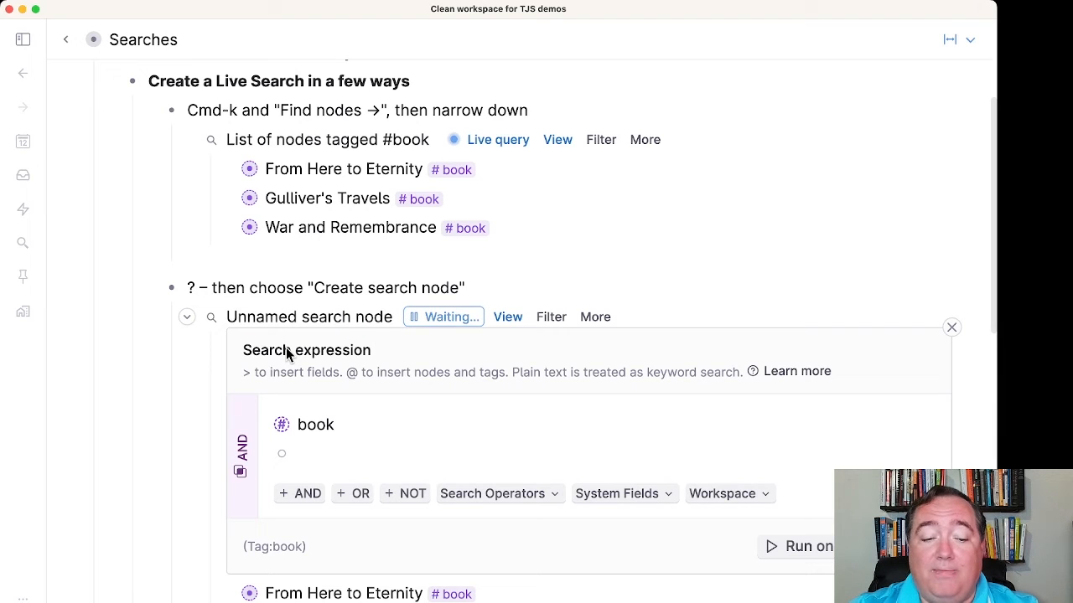
{"action": "key", "text": "super+shift+z"}
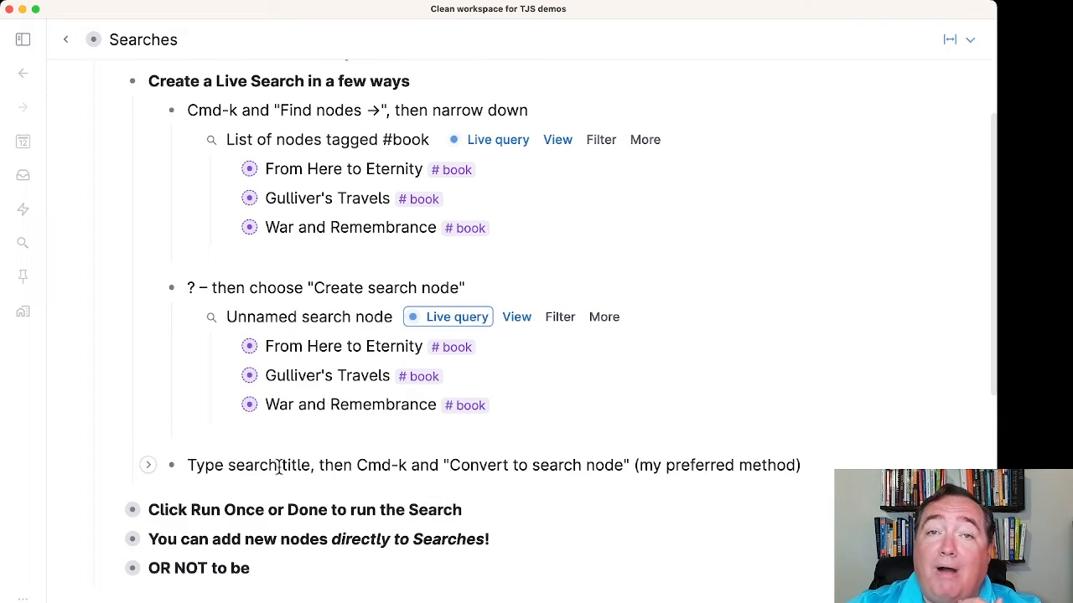
- Add a child node titled "All Books" under the "Type search title" item
{"action": "left_click", "coordinate": [832, 462]}
{"action": "key", "text": "Return"}
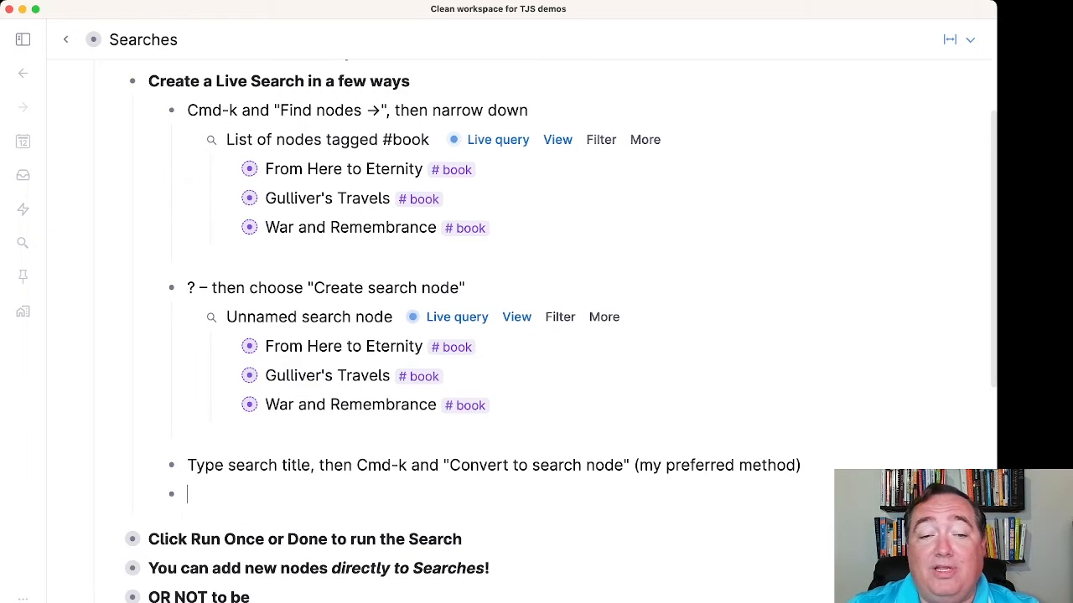
{"action": "key", "text": "Tab"}
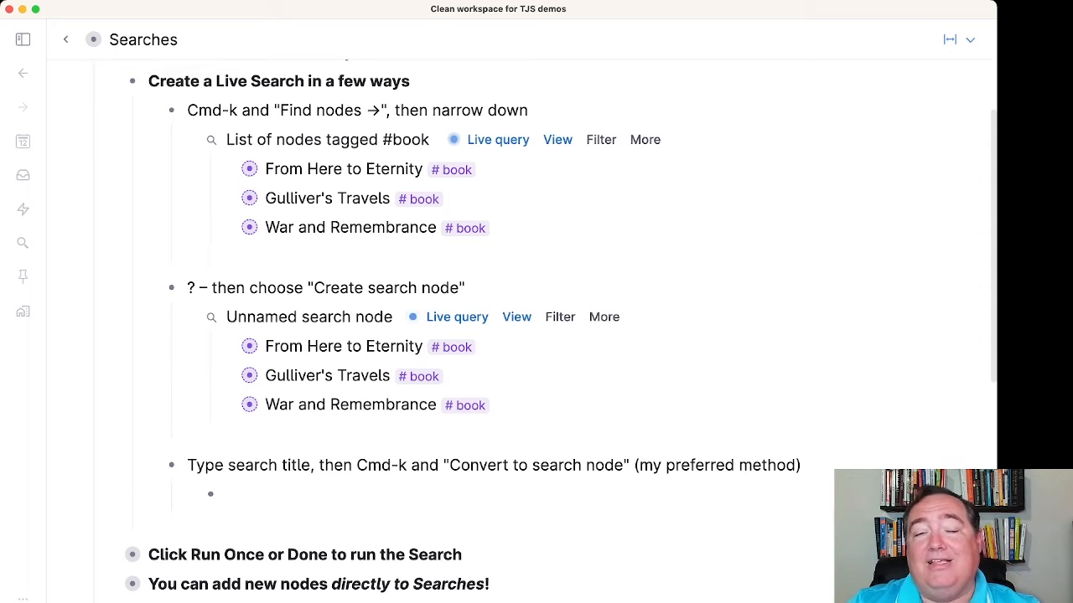
{"action": "type", "text": "All Books"}
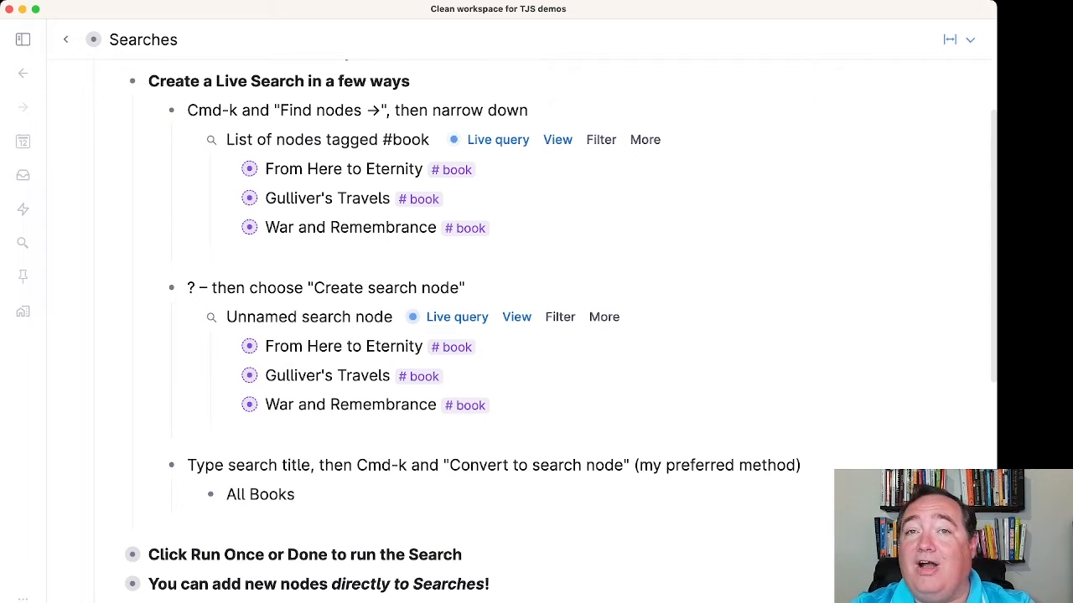
- Convert the "All Books" node to a search node
{"action": "key", "text": "super+k"}
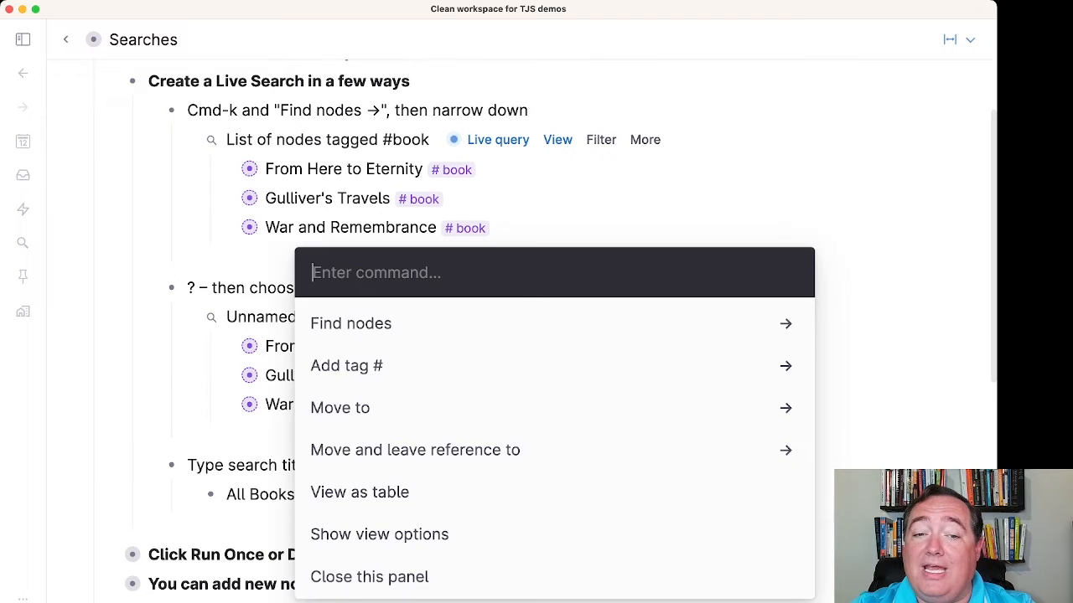
{"action": "type", "text": "sear"}
{"action": "key", "text": "Down"}
{"action": "key", "text": "Down"}
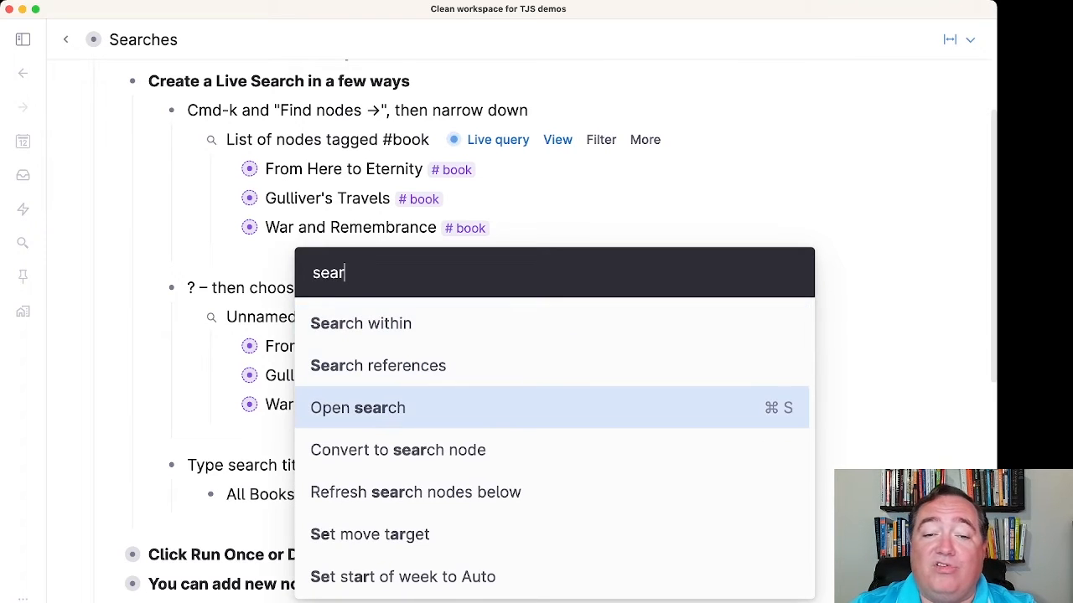
{"action": "key", "text": "Down"}
{"action": "key", "text": "Return"}
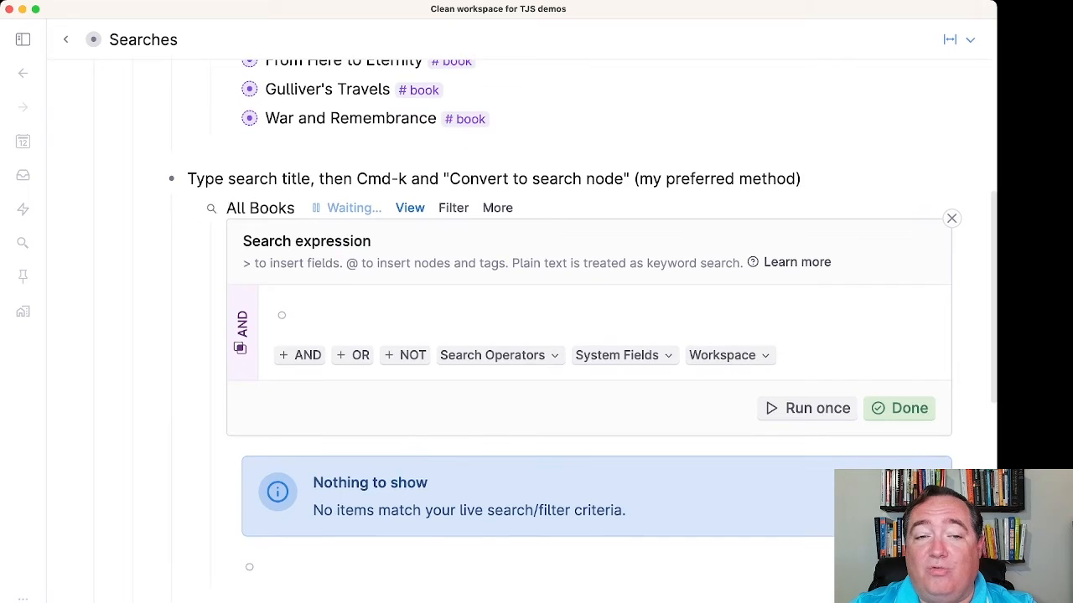
- Set the "All Books" search expression to the #book supertag and run the search
{"action": "scroll", "coordinate": [693, 439], "scroll_direction": "up", "scroll_amount": 5}
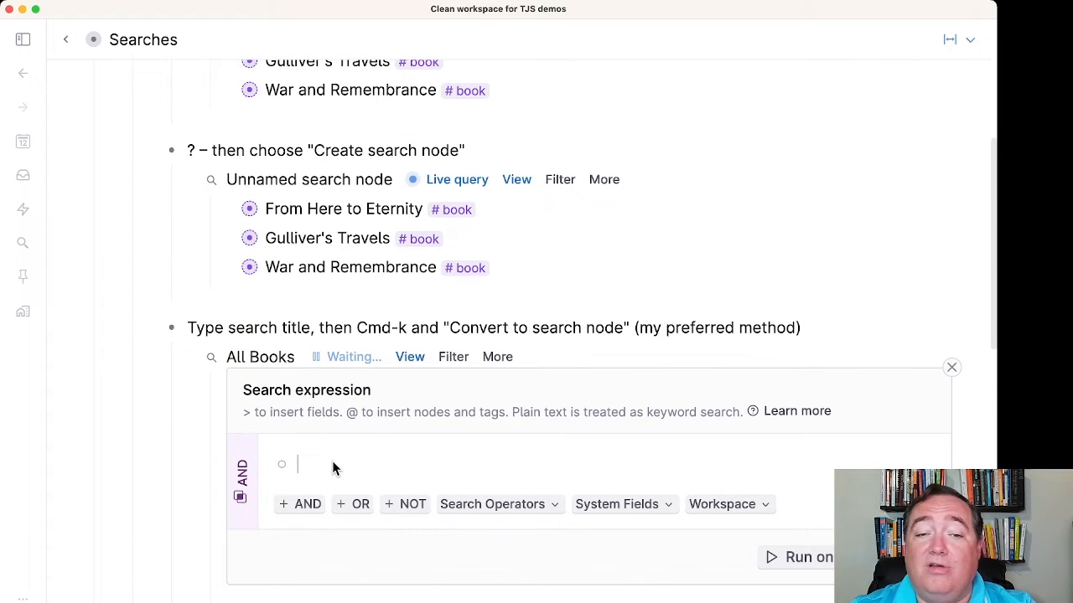
{"action": "type", "text": "#bok"}
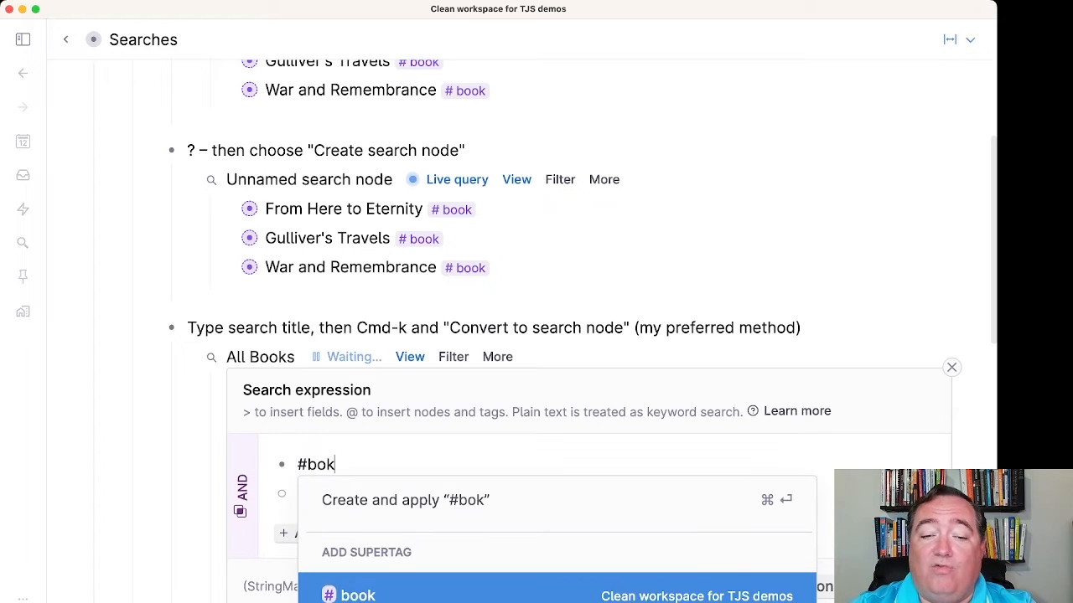
{"action": "key", "text": "BackSpace"}
{"action": "type", "text": "ok"}
{"action": "key", "text": "Return"}
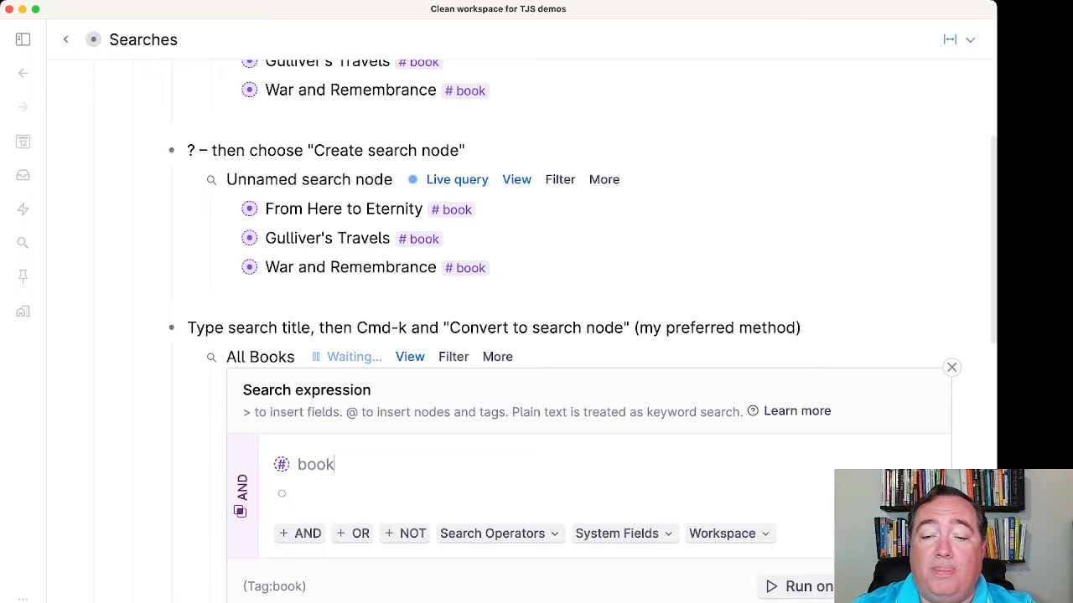
{"action": "left_click", "coordinate": [792, 586]}
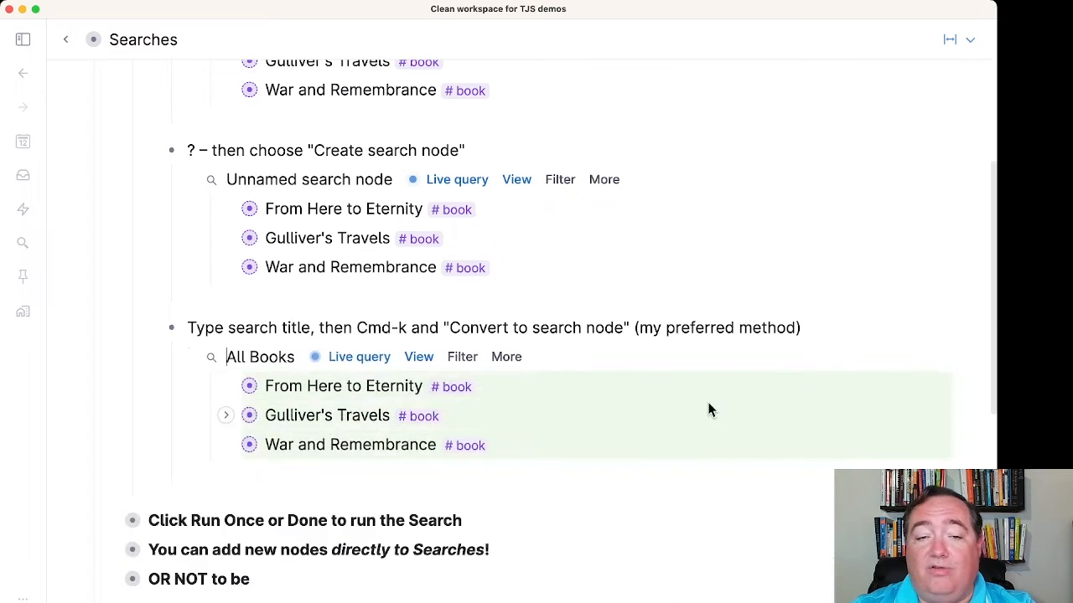
- Examine the additional Group, Sort and Display options of the "All Books" search, and close them
{"action": "scroll", "coordinate": [706, 399], "scroll_direction": "up", "scroll_amount": 5}
{"action": "scroll", "coordinate": [685, 377], "scroll_direction": "down", "scroll_amount": 5}
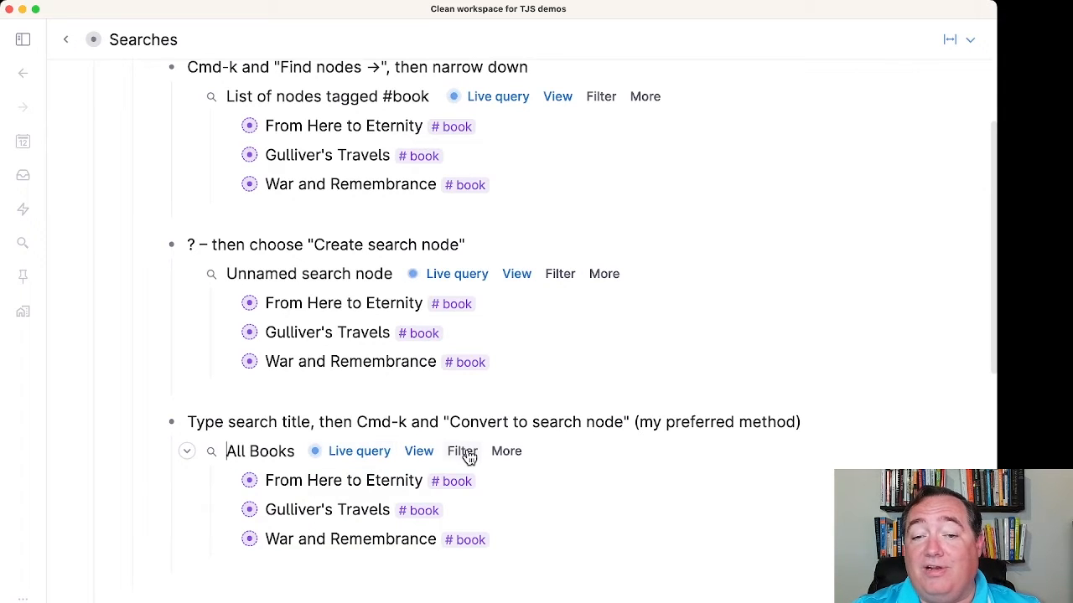
{"action": "left_click", "coordinate": [509, 453]}
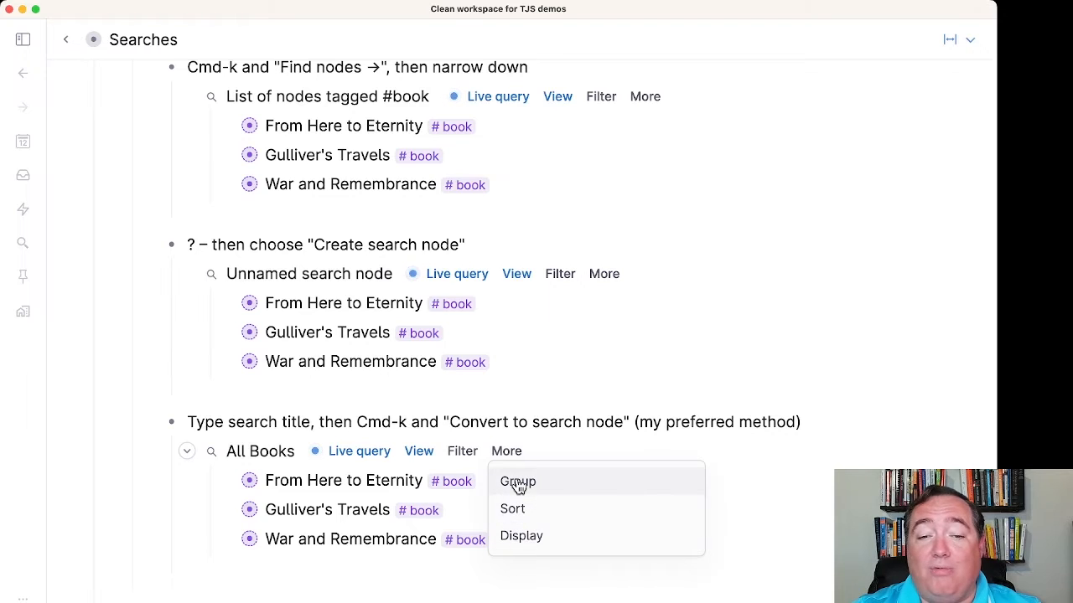
{"action": "left_click", "coordinate": [511, 453]}
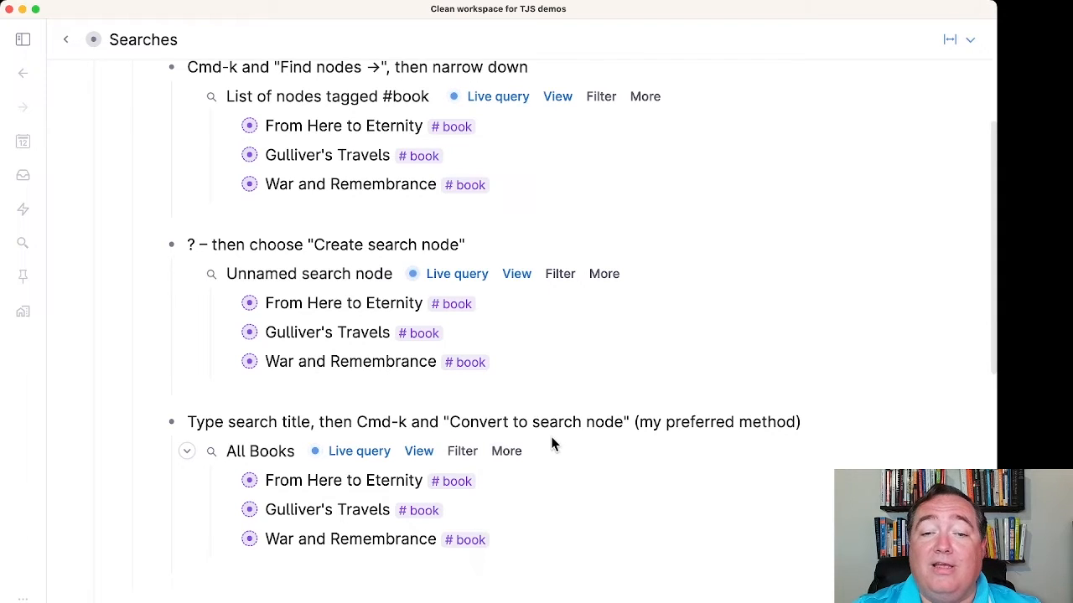
- Filter the "All Books" results by Author Jonathan Swift, and clear the filter
{"action": "left_click", "coordinate": [474, 457]}
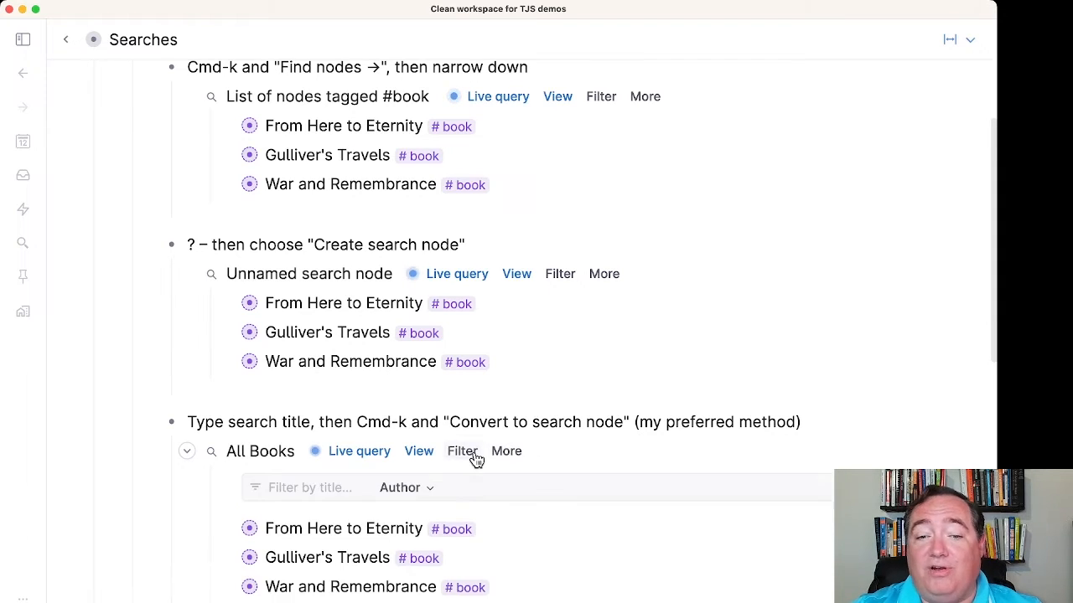
{"action": "left_click", "coordinate": [425, 490]}
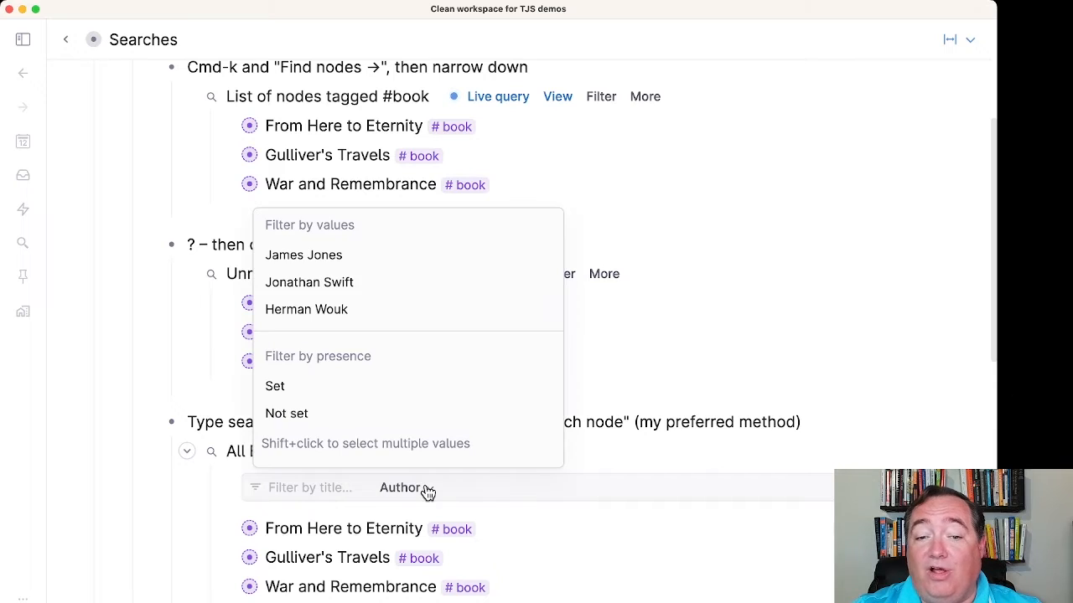
{"action": "left_click", "coordinate": [326, 285]}
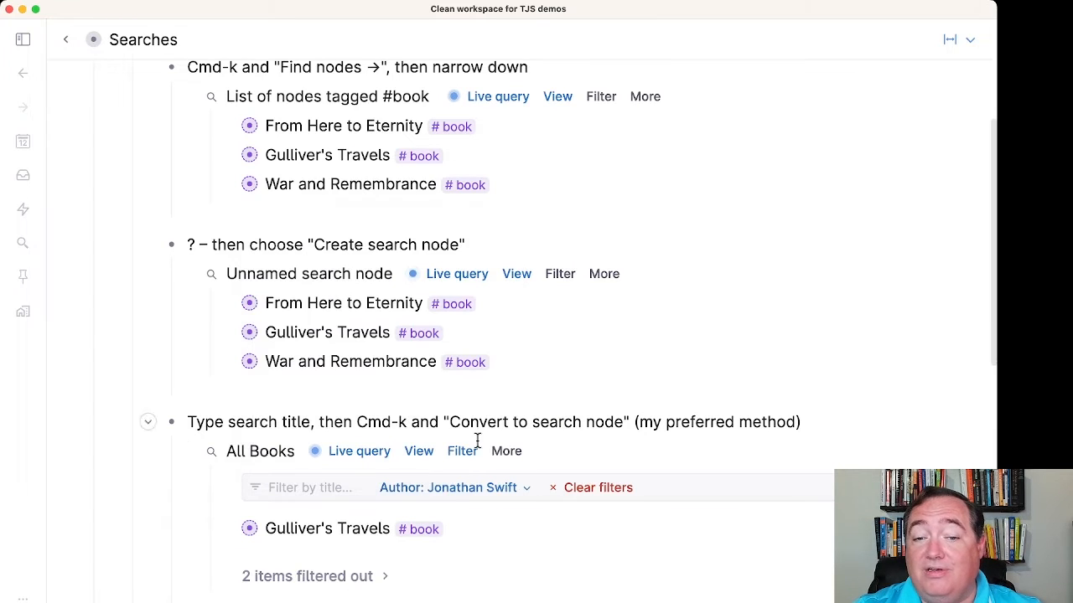
{"action": "left_click", "coordinate": [619, 490]}
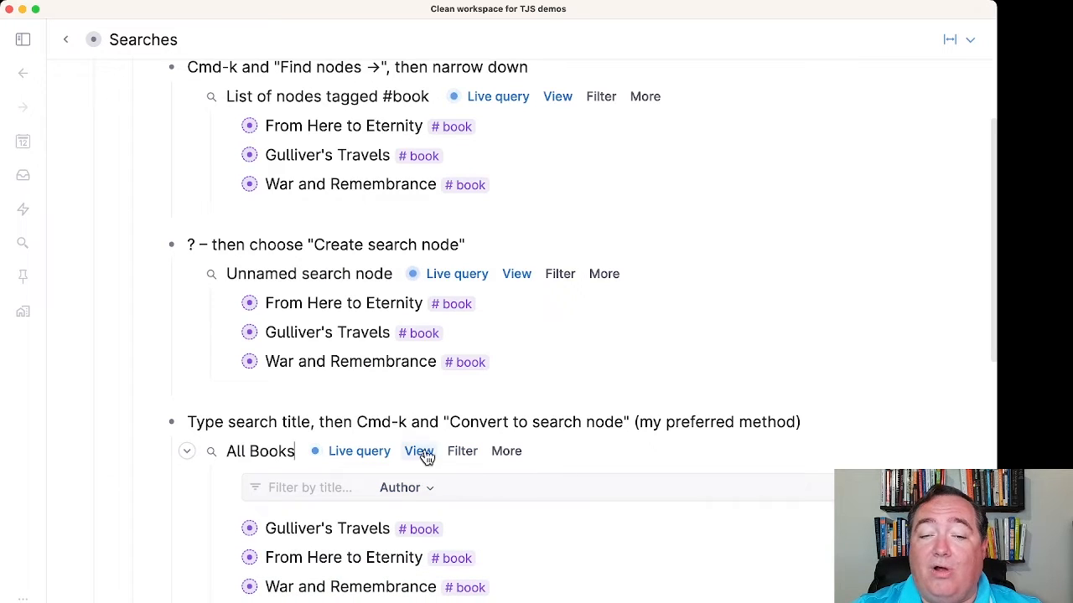
- Hide the filter bar of the "All Books" search, and collapse the three method nodes under "Create a Live Search in a few ways"
{"action": "left_click", "coordinate": [467, 452]}
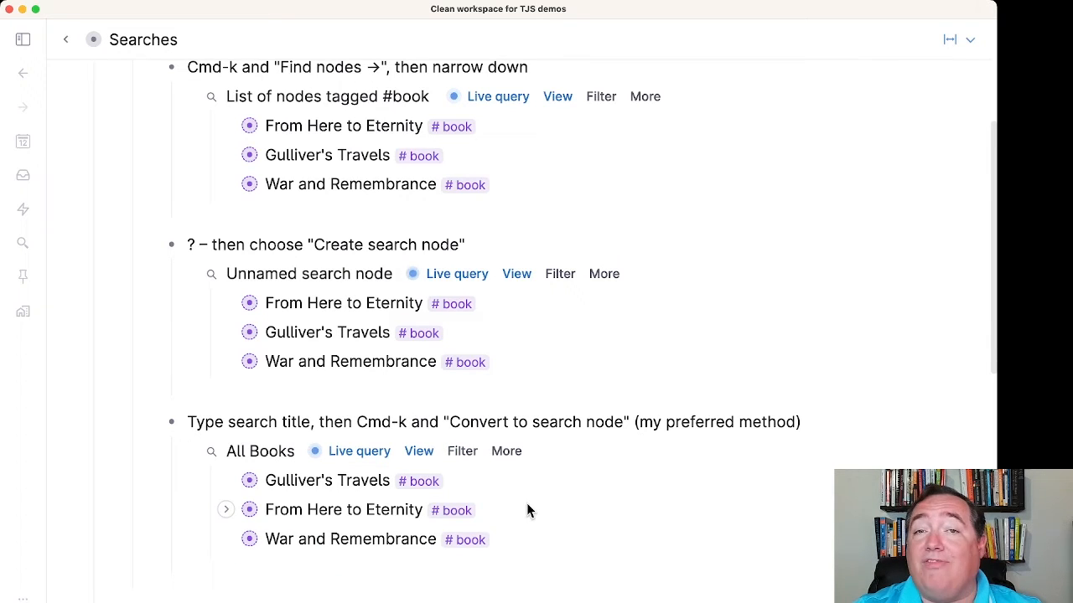
{"action": "scroll", "coordinate": [453, 460], "scroll_direction": "up", "scroll_amount": 1}
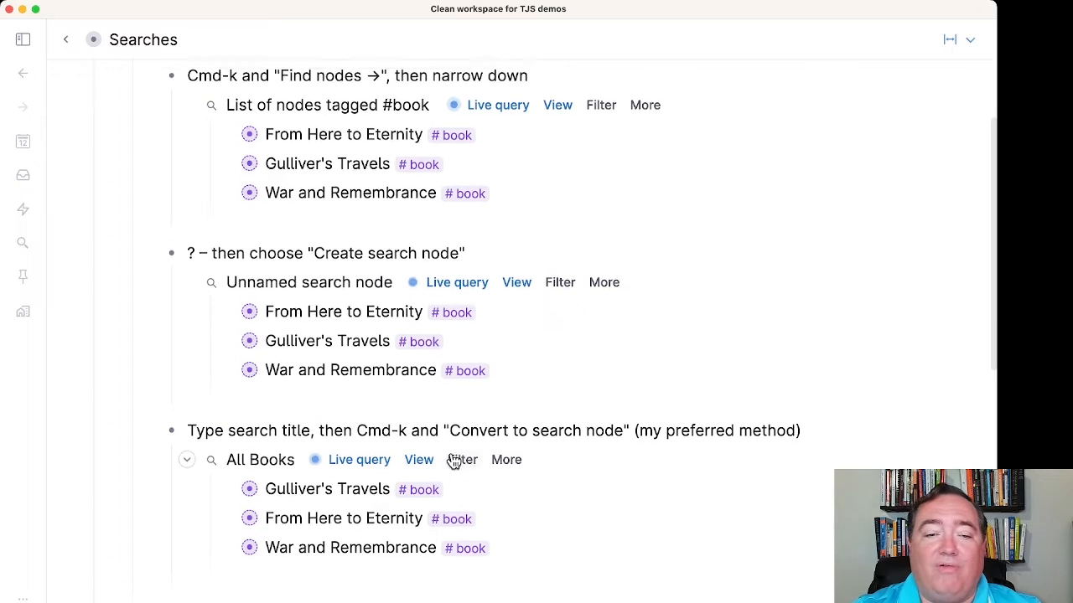
{"action": "scroll", "coordinate": [454, 460], "scroll_direction": "up", "scroll_amount": 2}
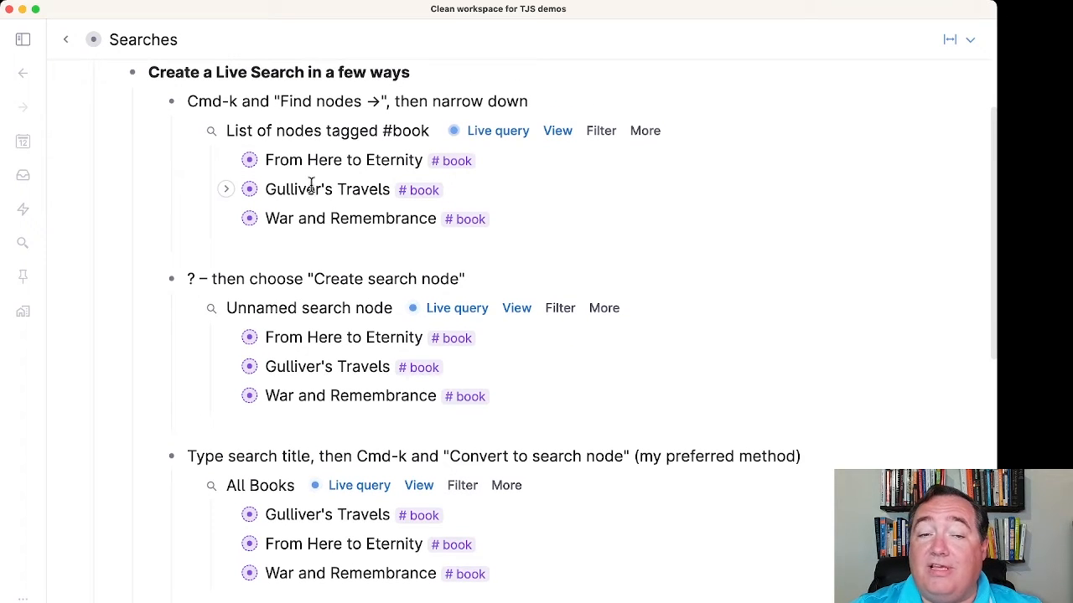
{"action": "left_click", "coordinate": [148, 102]}
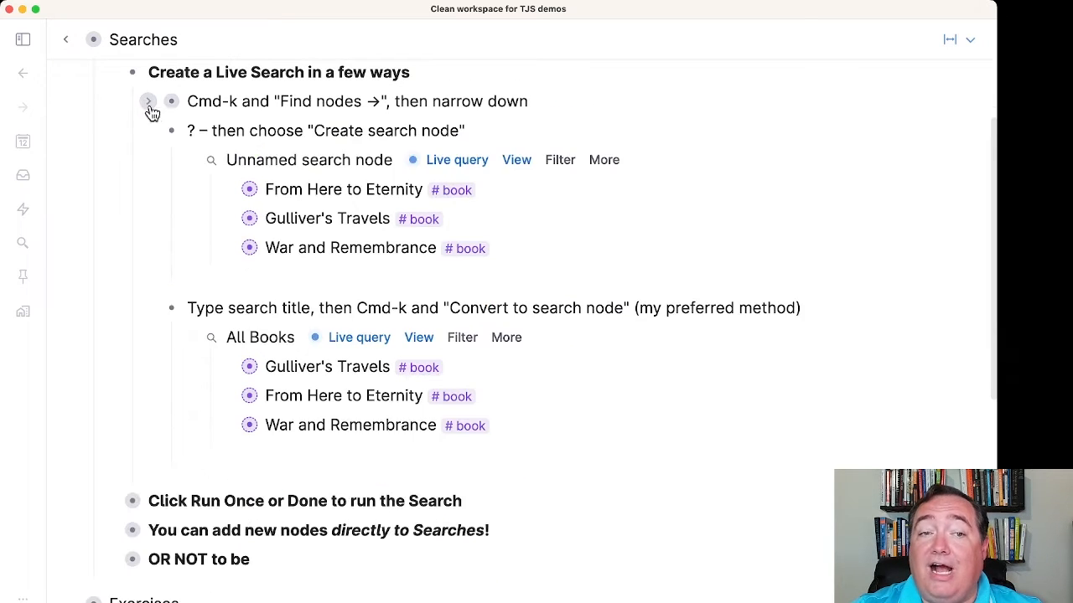
{"action": "left_click", "coordinate": [147, 131]}
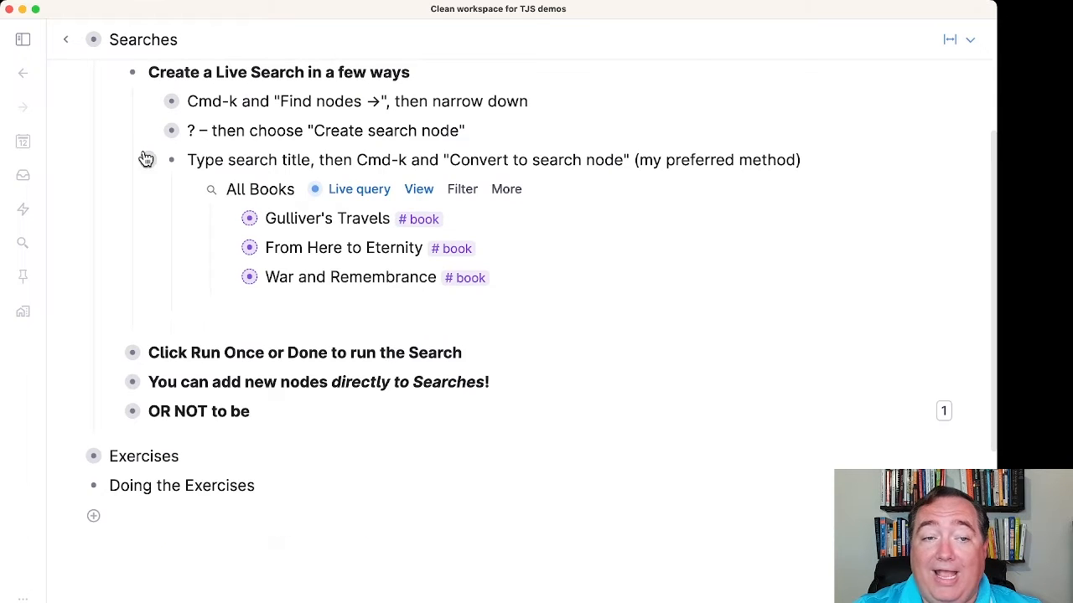
{"action": "left_click", "coordinate": [147, 160]}
- Expand "Click Run Once or Done to run the Search" and add an empty node after its "Done" line
{"action": "left_click", "coordinate": [109, 206]}
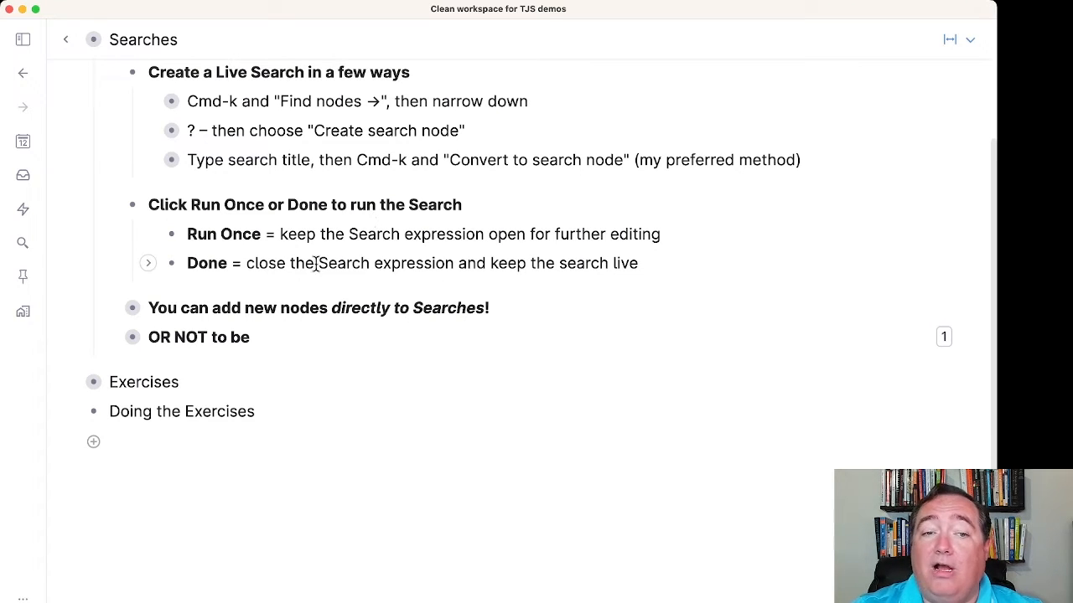
{"action": "left_click", "coordinate": [644, 266]}
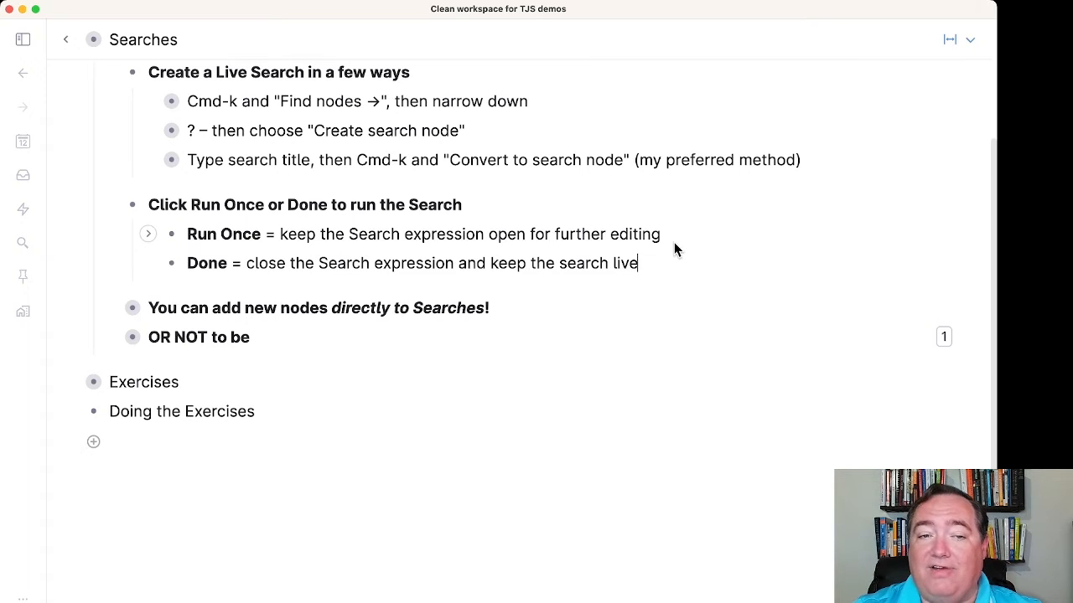
{"action": "key", "text": "Return"}
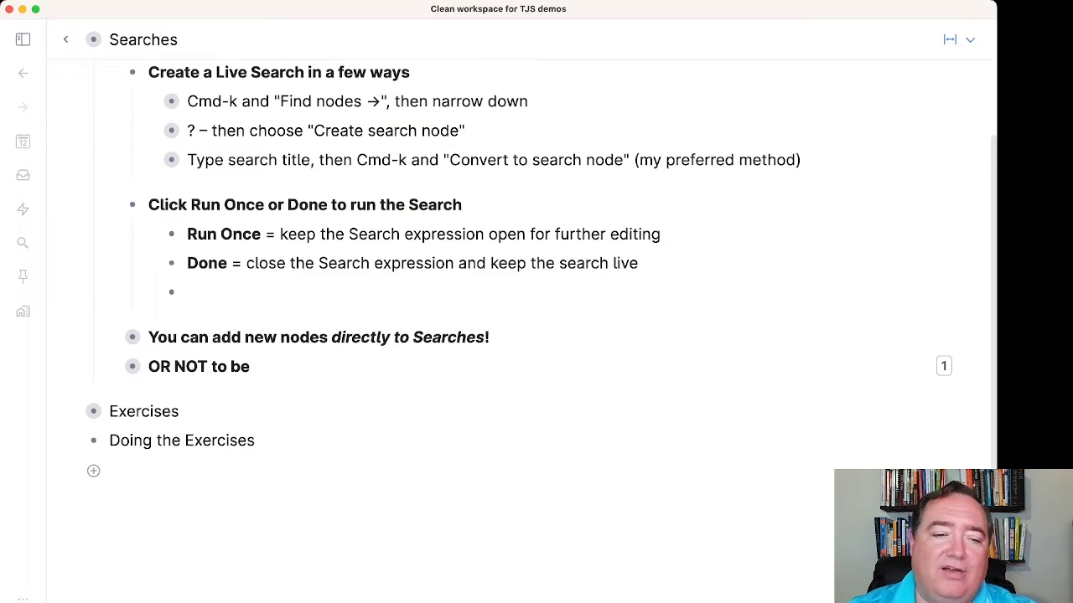
- Add the nodes "---", "The Thin Red Line" and "The Great Gatsby" below "Doing the Exercises"
{"action": "left_click", "coordinate": [181, 456]}
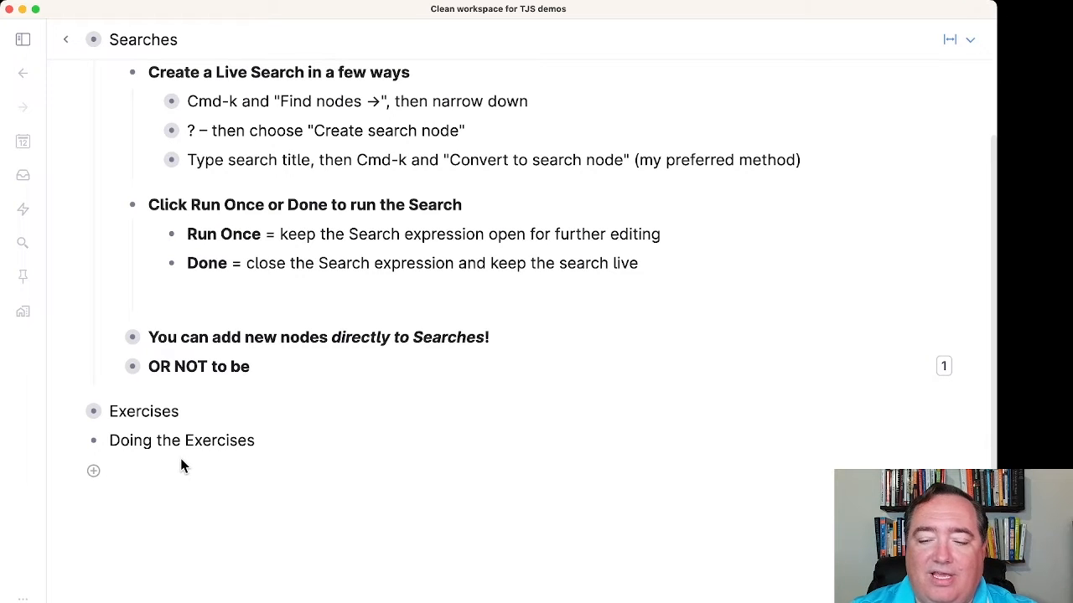
{"action": "type", "text": "---"}
{"action": "key", "text": "Return"}
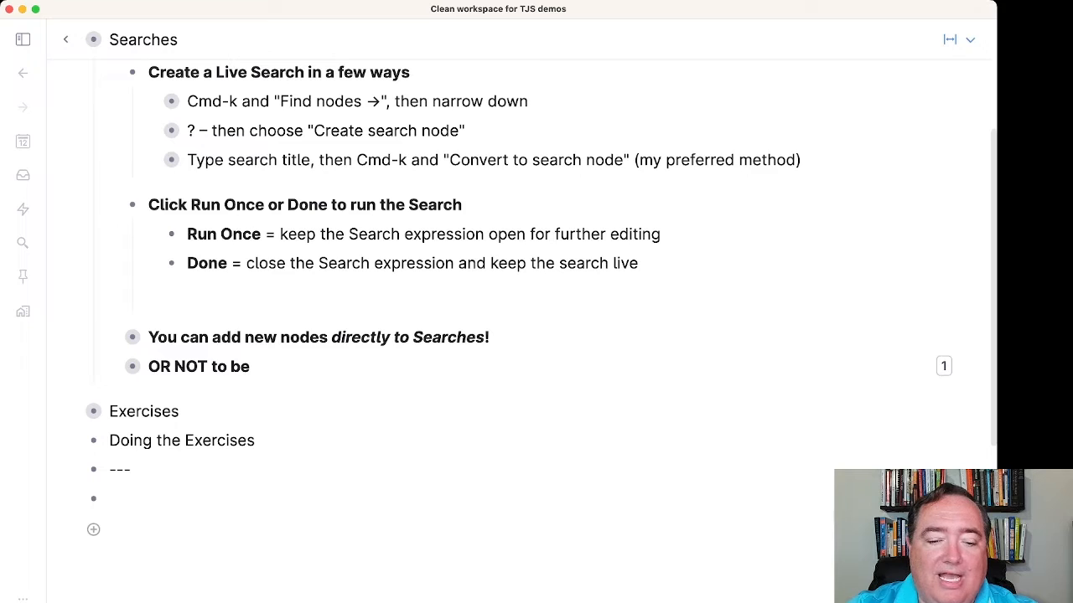
{"action": "type", "text": "The Thin"}
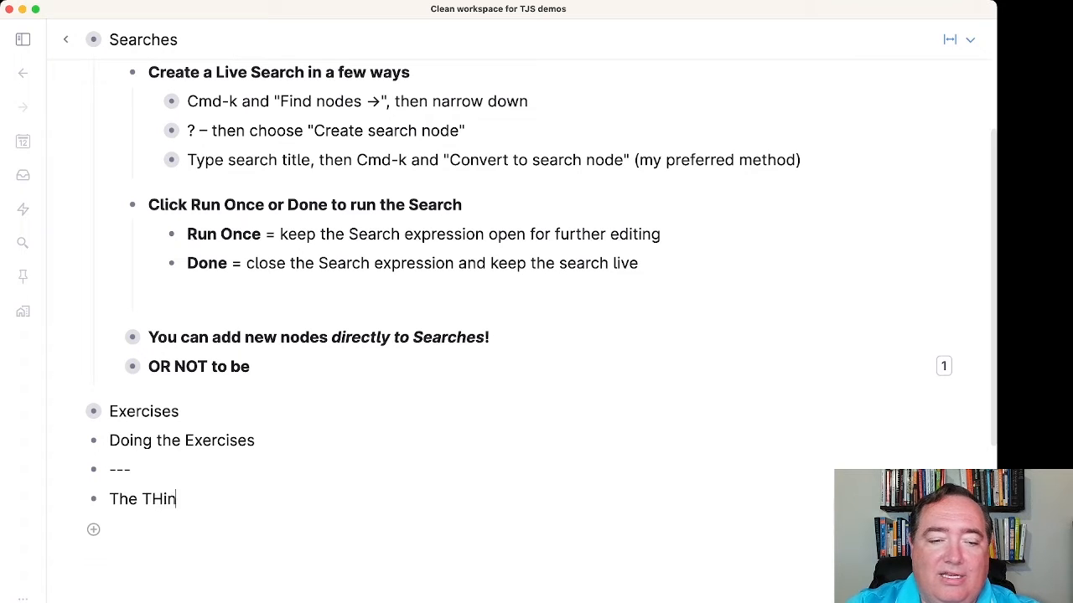
{"action": "type", "text": " Red Line"}
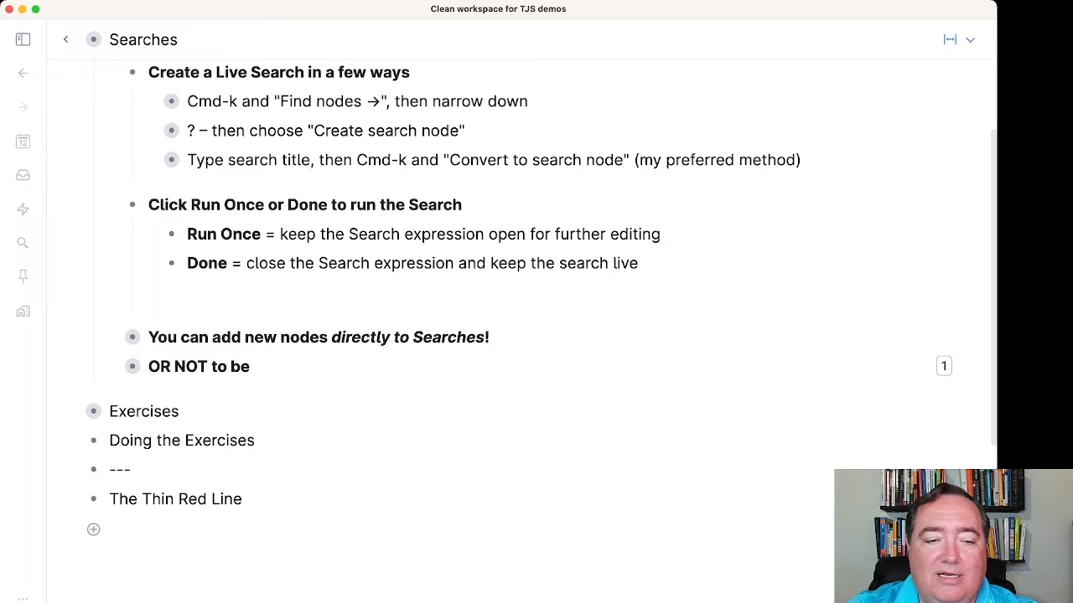
{"action": "key", "text": "Return"}
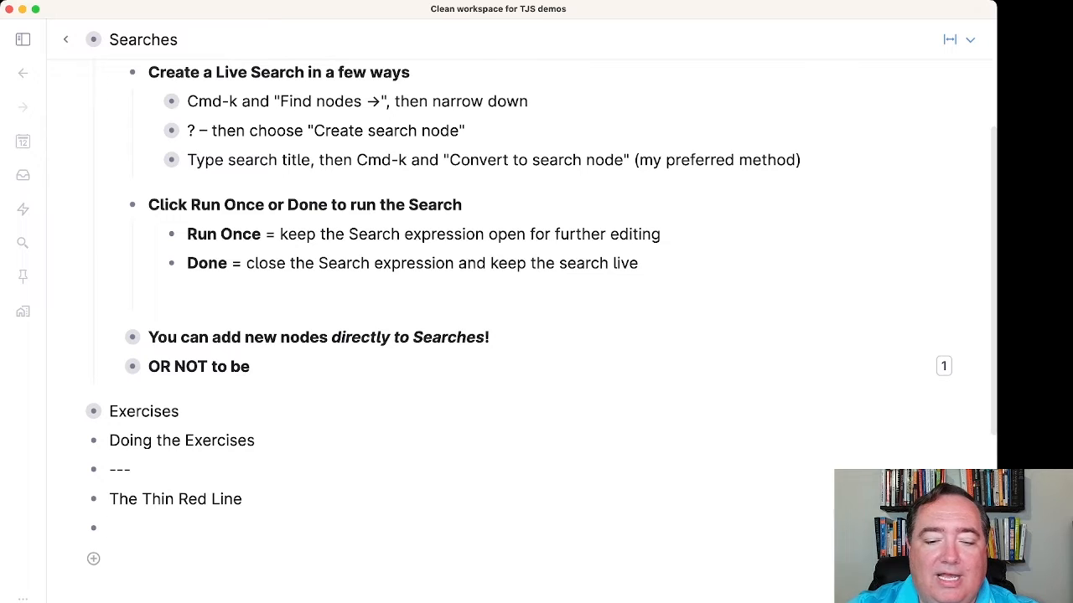
{"action": "type", "text": "The Great G"}
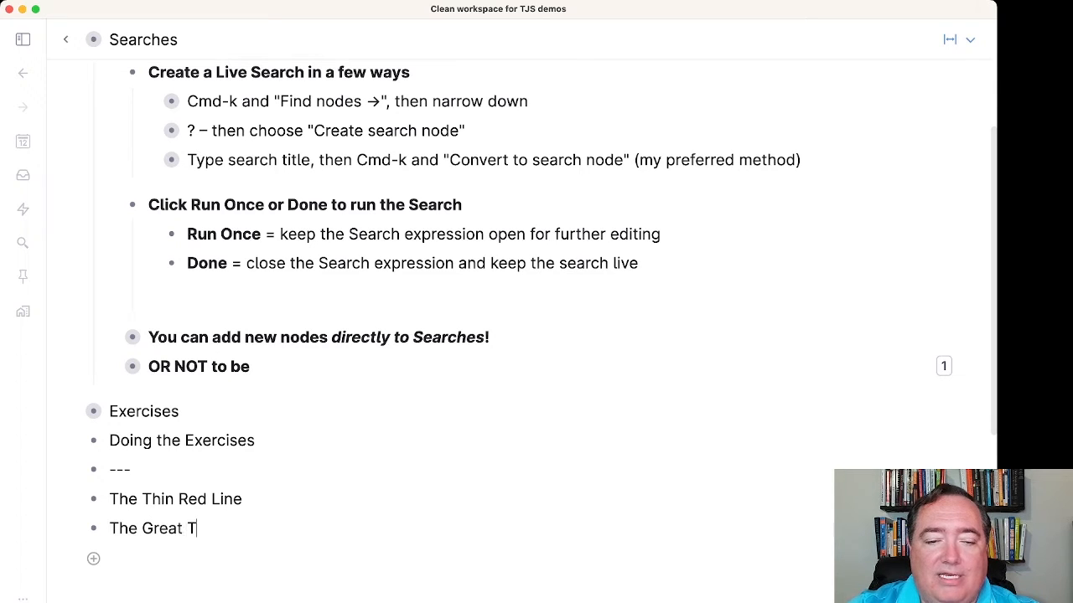
{"action": "type", "text": "atsby"}
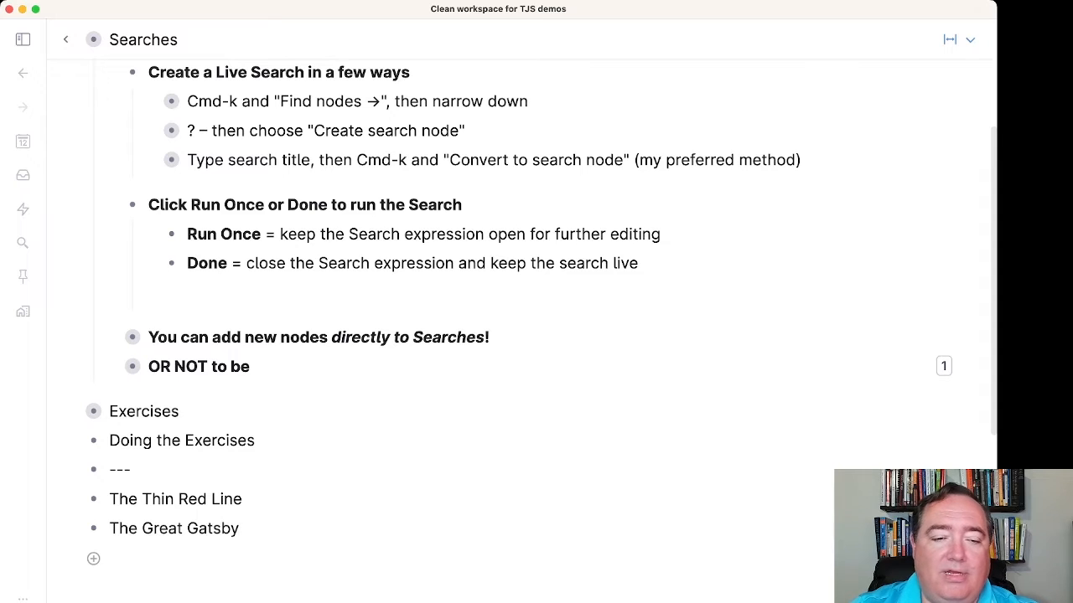
- Apply the #book supertag to both "The Thin Red Line" and "The Great Gatsby" at once
{"action": "key", "text": "shift+Up"}
{"action": "key", "text": "shift+Up"}
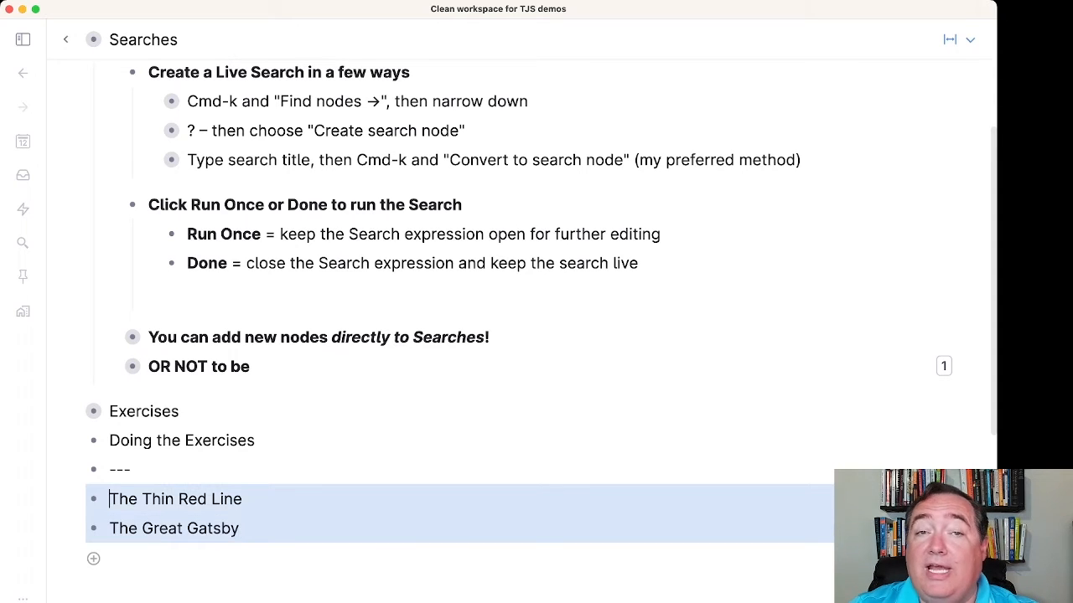
{"action": "key", "text": "shift+3"}
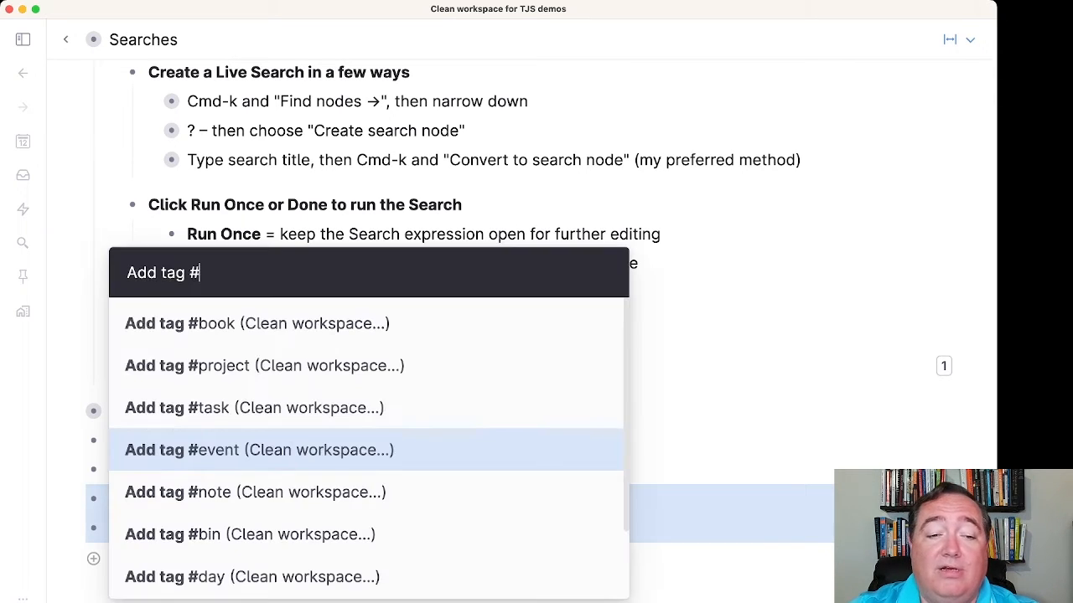
{"action": "key", "text": "Down"}
{"action": "key", "text": "Up"}
{"action": "key", "text": "Up"}
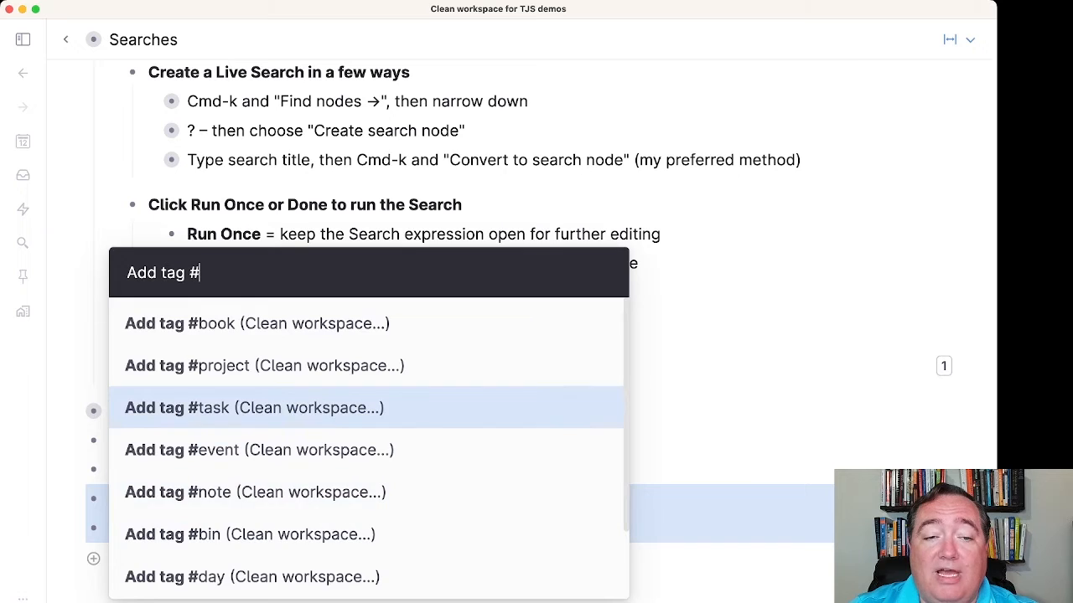
{"action": "key", "text": "Up"}
{"action": "key", "text": "Up"}
{"action": "key", "text": "Return"}
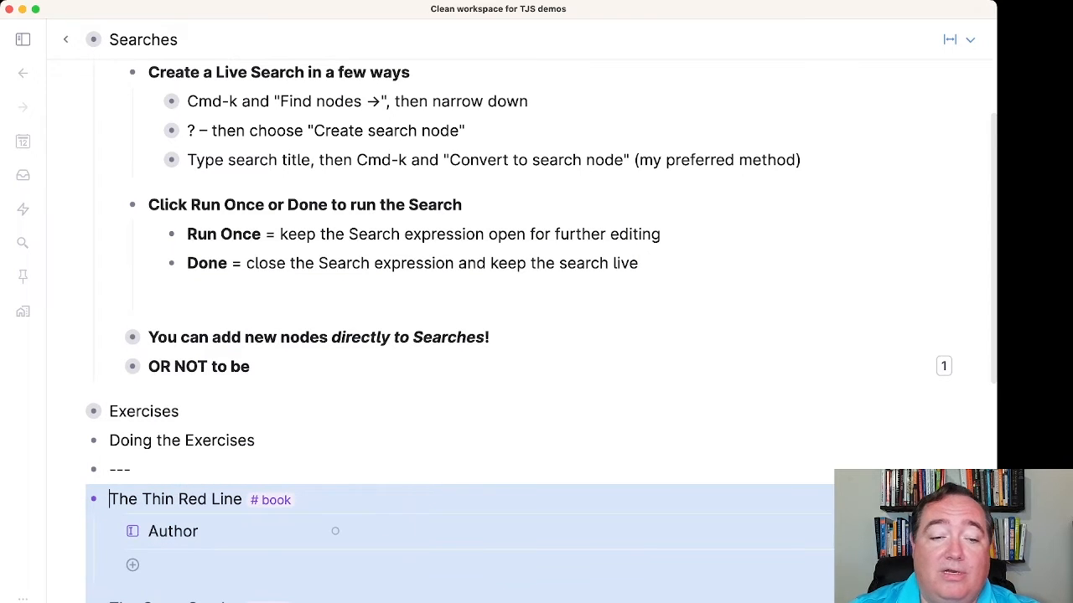
- Set the Author of "The Thin Red Line" to James Jones and of "The Great Gatsby" to F. Scott Fitzgerald
{"action": "left_click", "coordinate": [395, 528]}
{"action": "type", "text": "James Jones"}
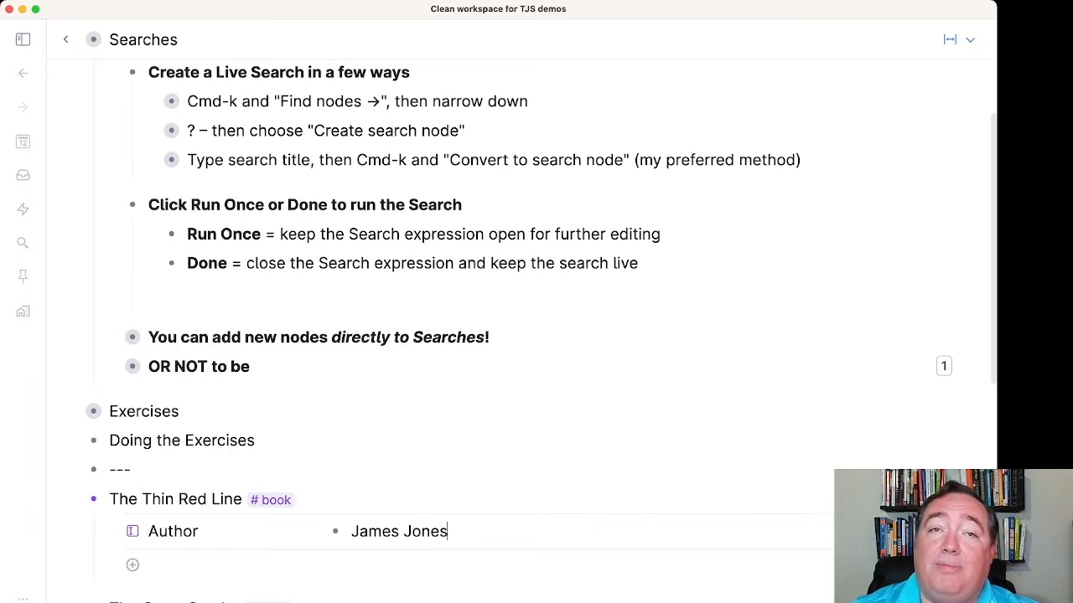
{"action": "scroll", "coordinate": [384, 530], "scroll_direction": "down", "scroll_amount": 3}
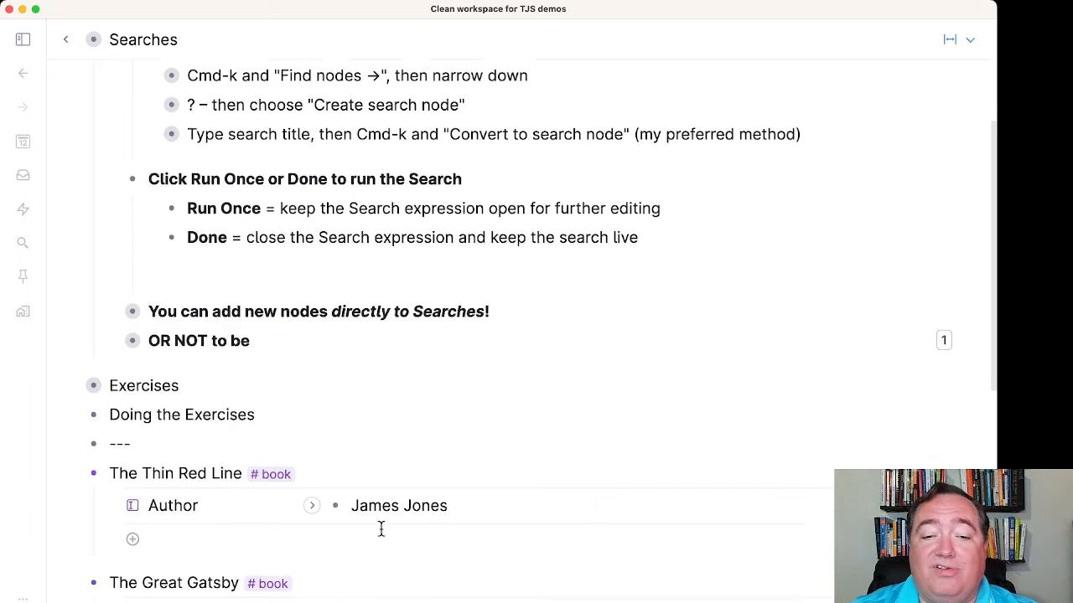
{"action": "left_click", "coordinate": [378, 539]}
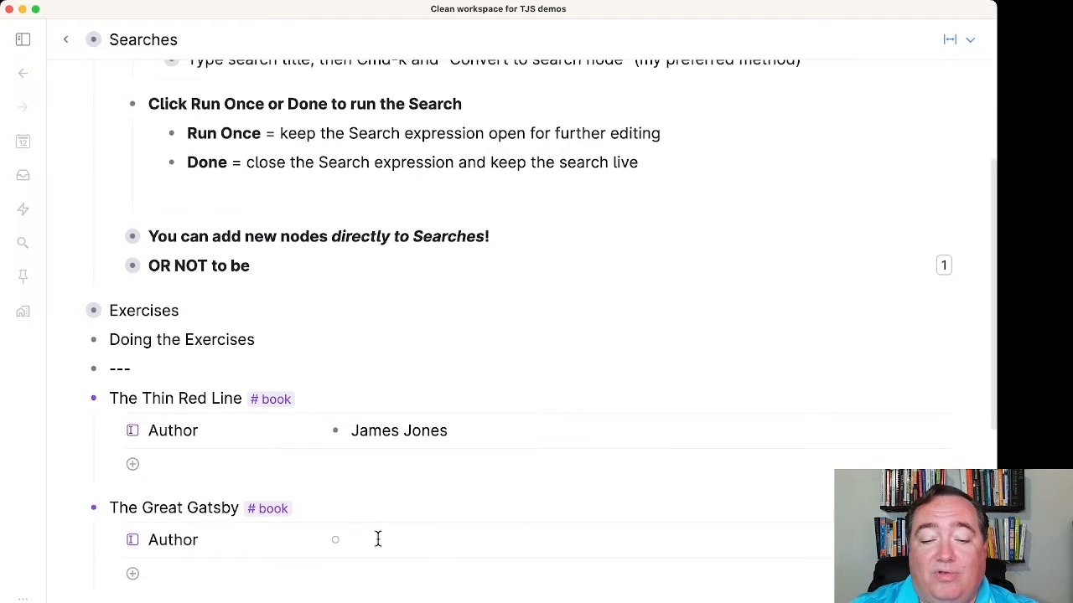
{"action": "type", "text": "F. Scott Fi"}
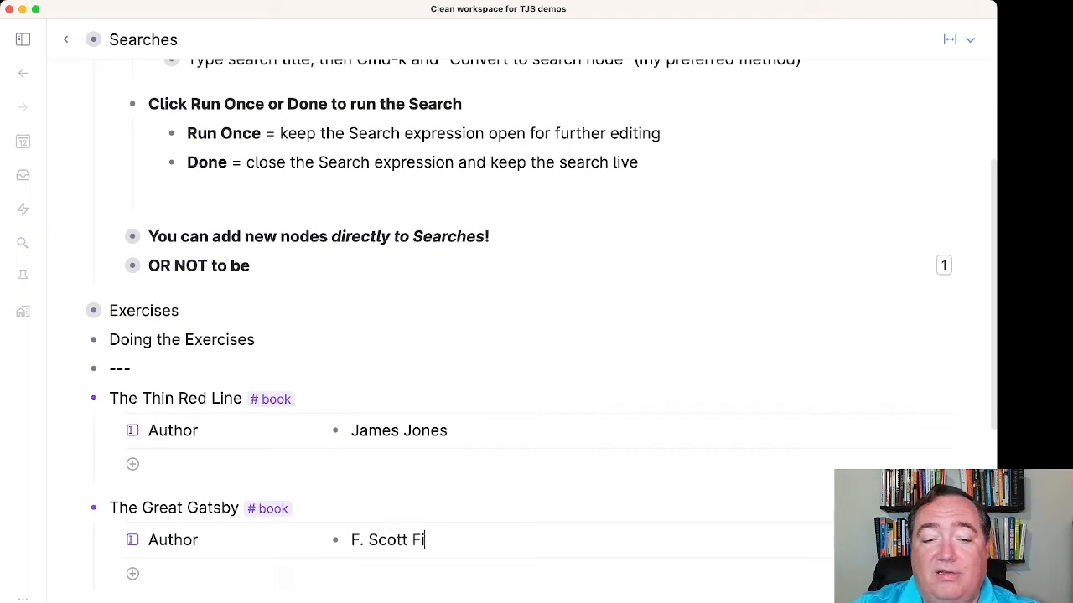
{"action": "type", "text": "tzgerald"}
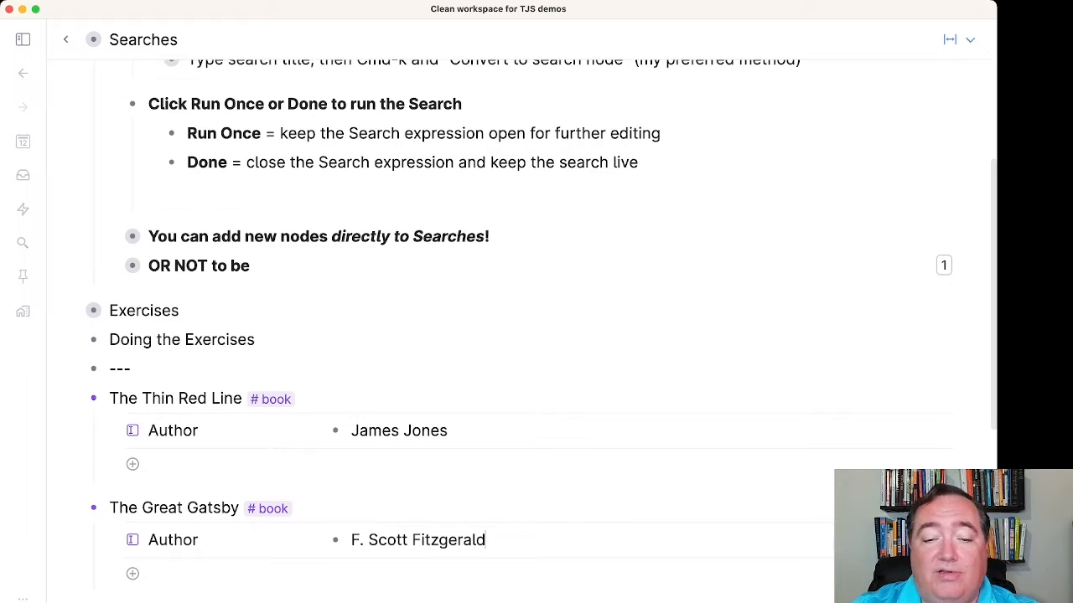
- Collapse the "The Thin Red Line" and "The Great Gatsby" book nodes
{"action": "left_click", "coordinate": [165, 398]}
{"action": "key", "text": "super+Up"}
{"action": "key", "text": "Down"}
{"action": "key", "text": "super+Up"}
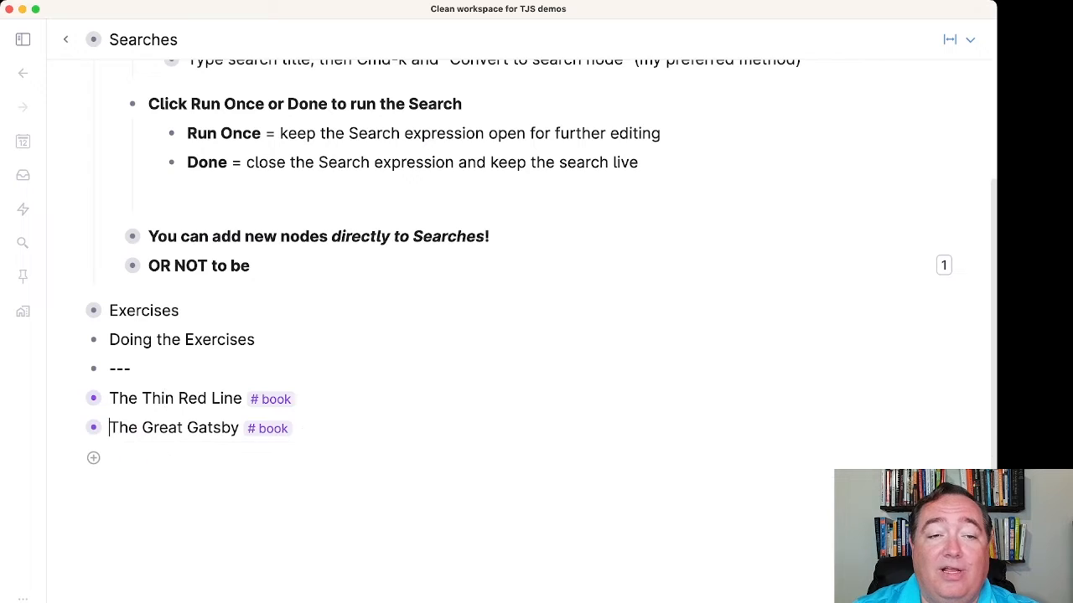
- Name the empty node under "Click Run Once or Done to run the Search" "All Books" and convert it to a search node
{"action": "left_click", "coordinate": [330, 191]}
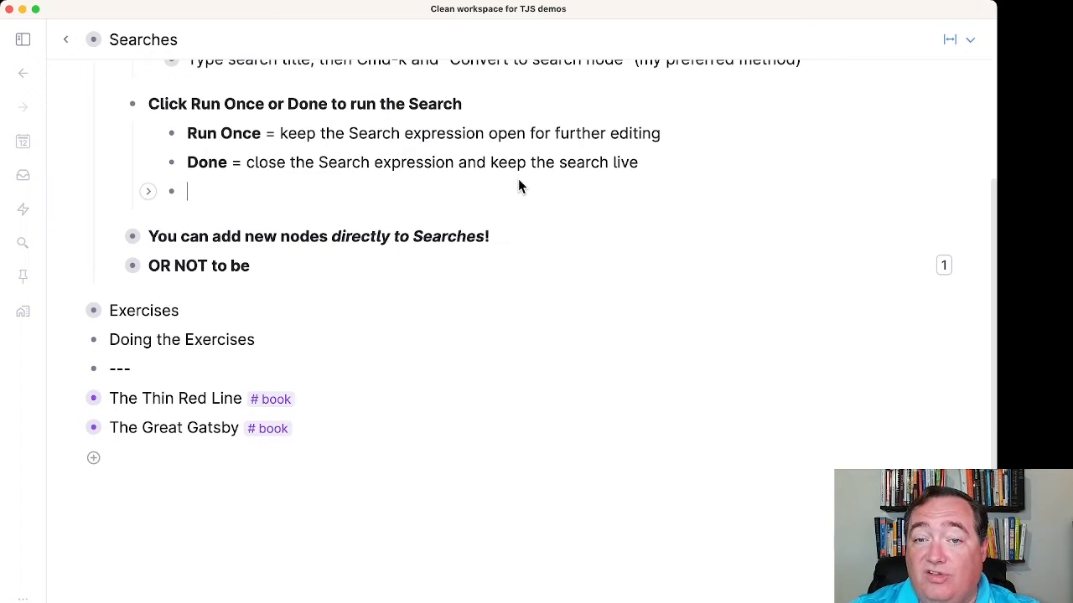
{"action": "scroll", "coordinate": [761, 197], "scroll_direction": "up", "scroll_amount": 1}
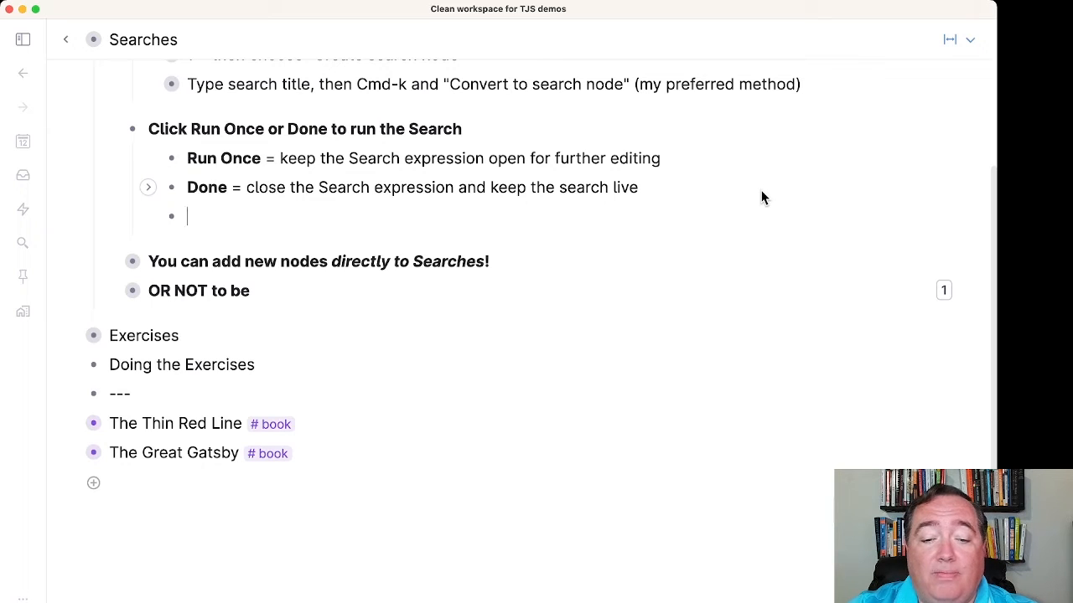
{"action": "type", "text": "All Books"}
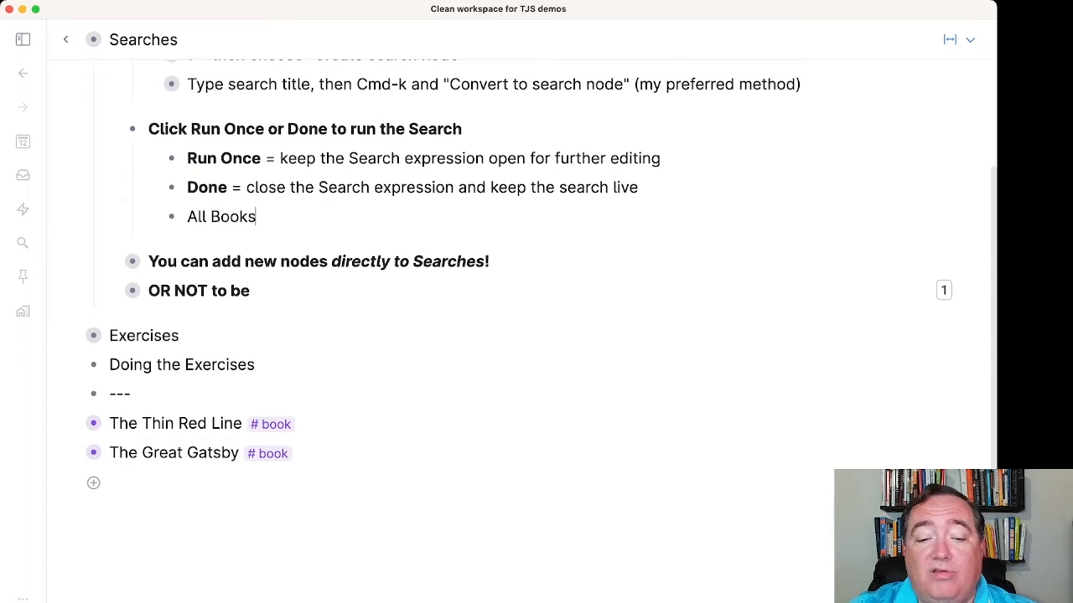
{"action": "key", "text": "super+k"}
{"action": "type", "text": "sea"}
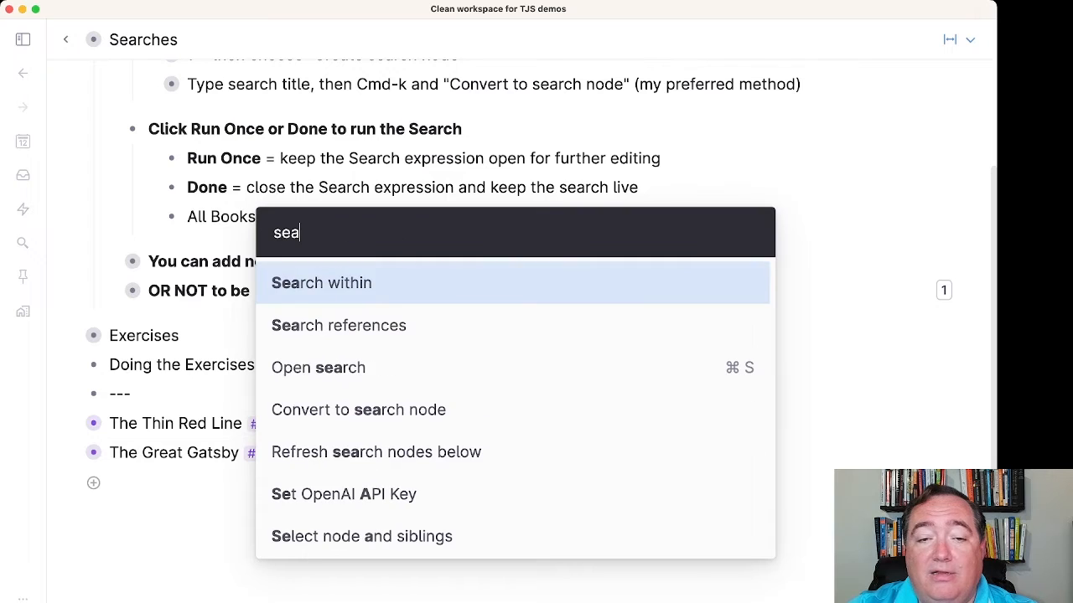
{"action": "key", "text": "Down"}
{"action": "key", "text": "Down"}
{"action": "key", "text": "Down"}
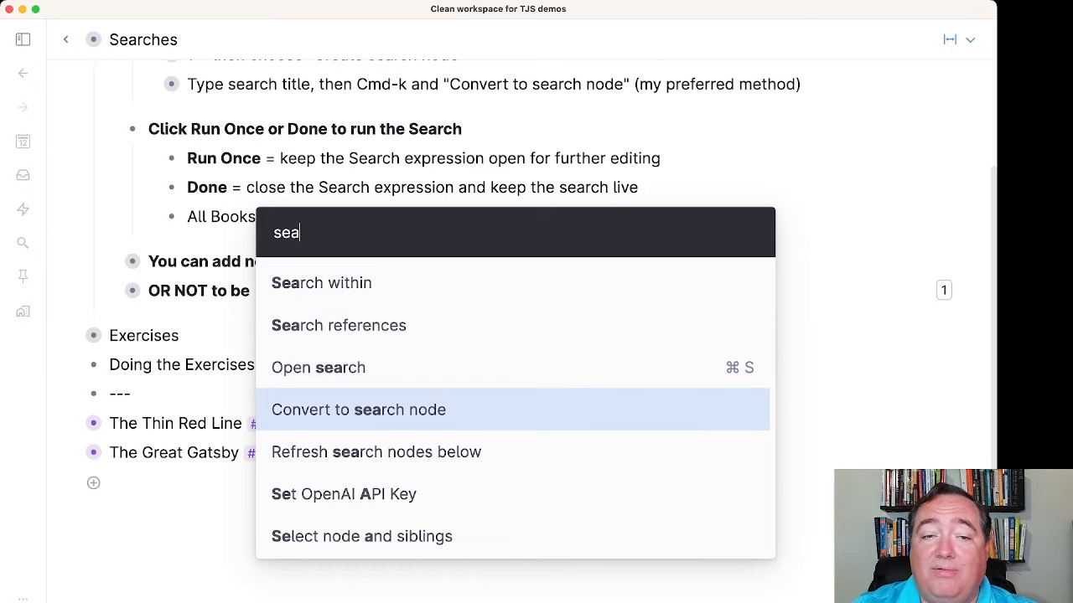
{"action": "key", "text": "Return"}
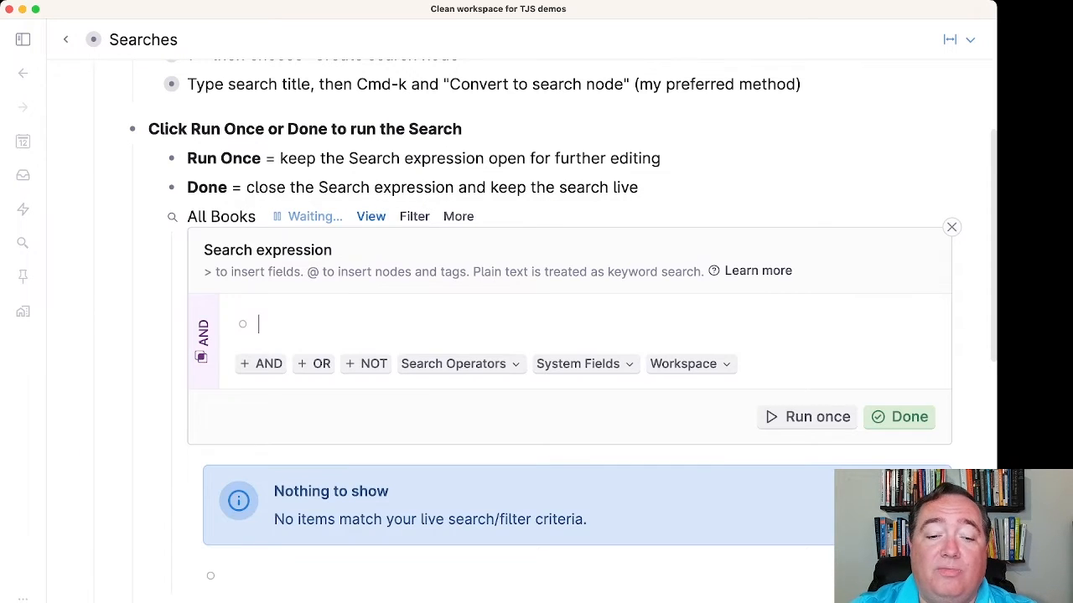
- Set the new search's expression to the #book supertag and run it once, keeping the expression open
{"action": "type", "text": "#"}
{"action": "key", "text": "Return"}
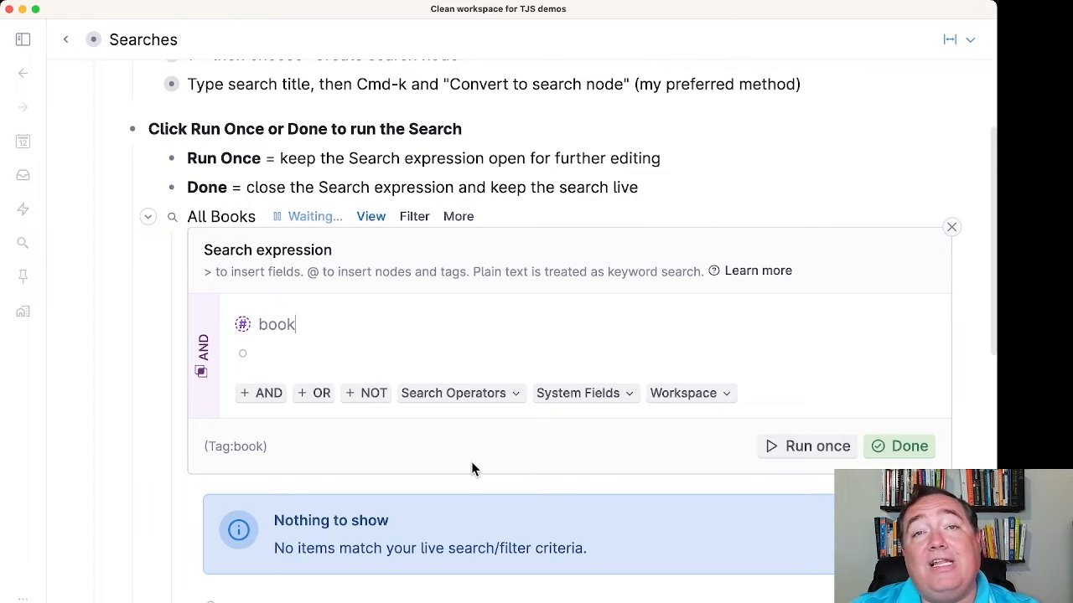
{"action": "scroll", "coordinate": [458, 371], "scroll_direction": "down", "scroll_amount": 1}
{"action": "scroll", "coordinate": [311, 299], "scroll_direction": "down", "scroll_amount": 1}
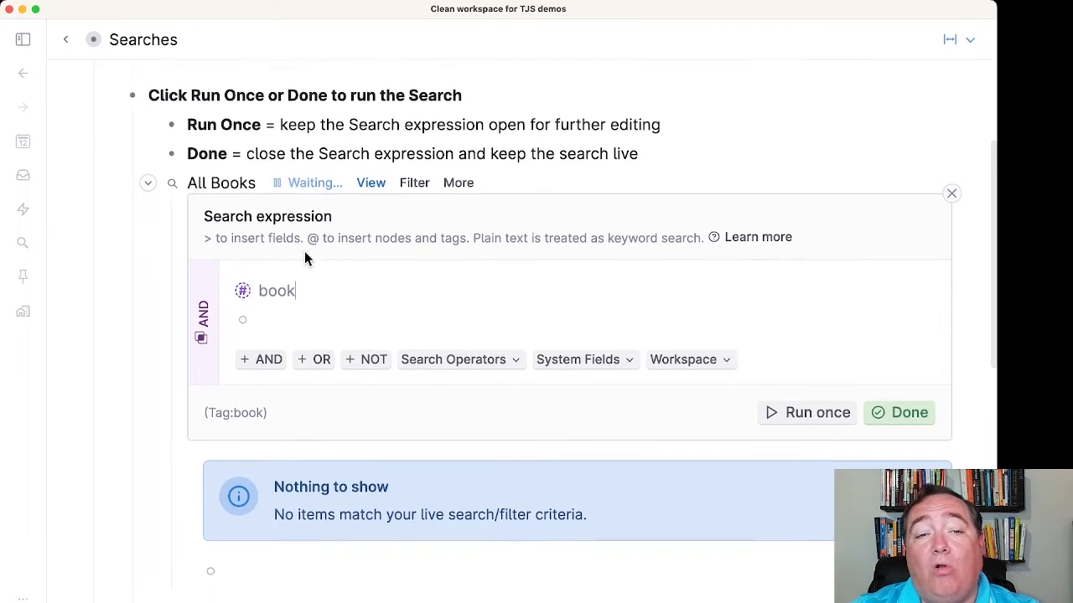
{"action": "scroll", "coordinate": [298, 285], "scroll_direction": "down", "scroll_amount": 1}
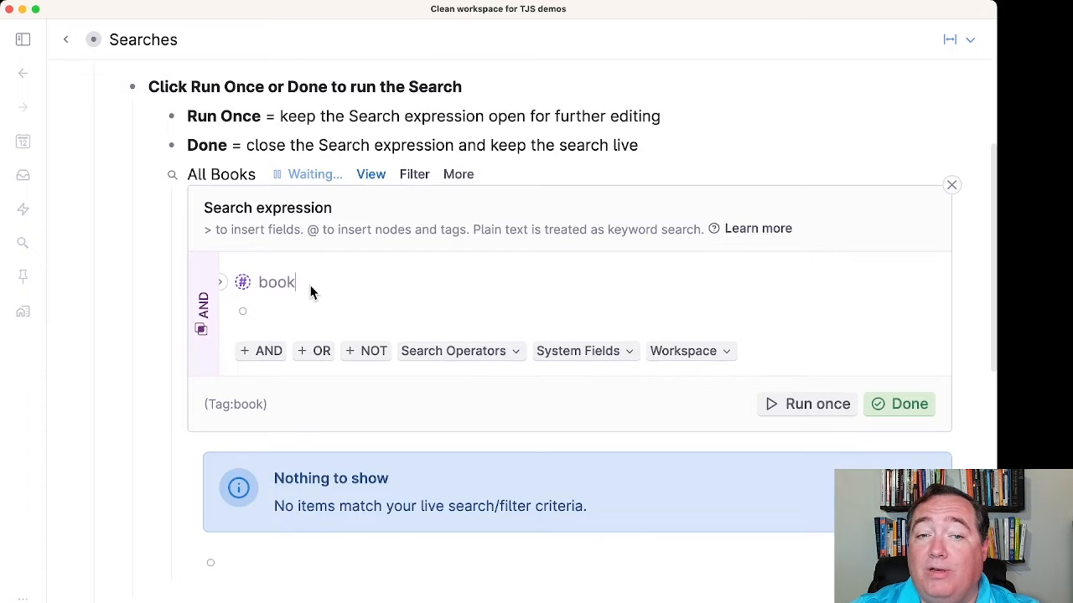
{"action": "left_click", "coordinate": [774, 404]}
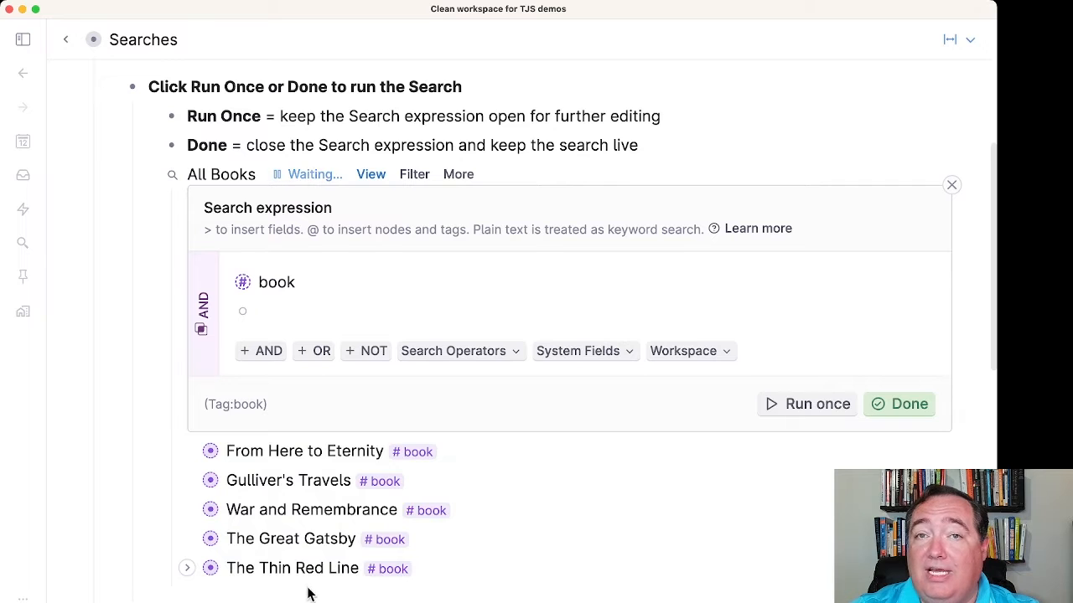
- Add an Author field set to James Jones to the All Books search expression and run the search once
{"action": "left_click", "coordinate": [285, 319]}
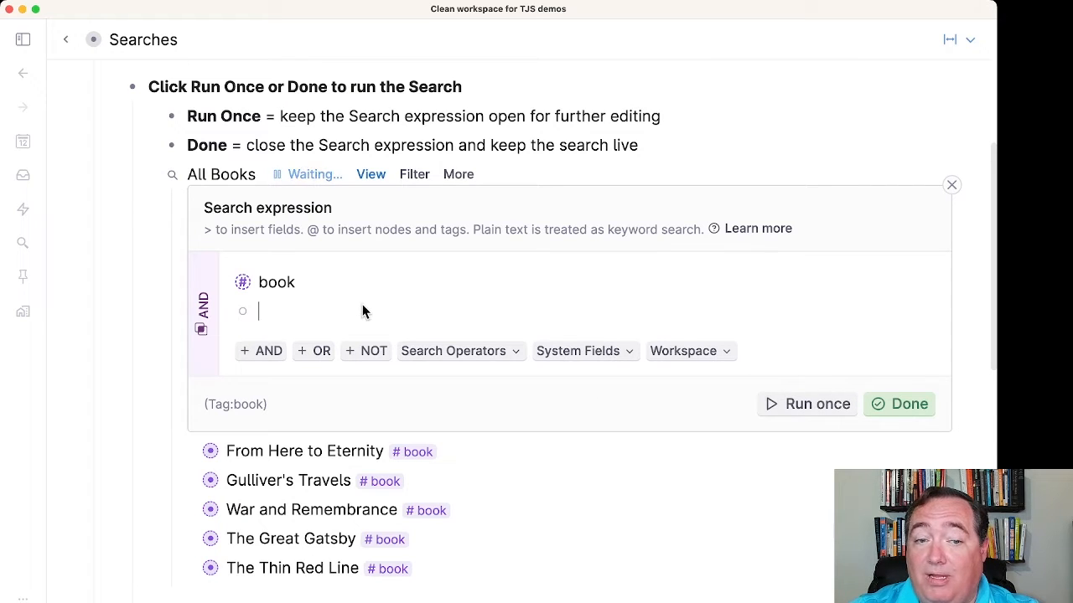
{"action": "type", "text": ">Agu"}
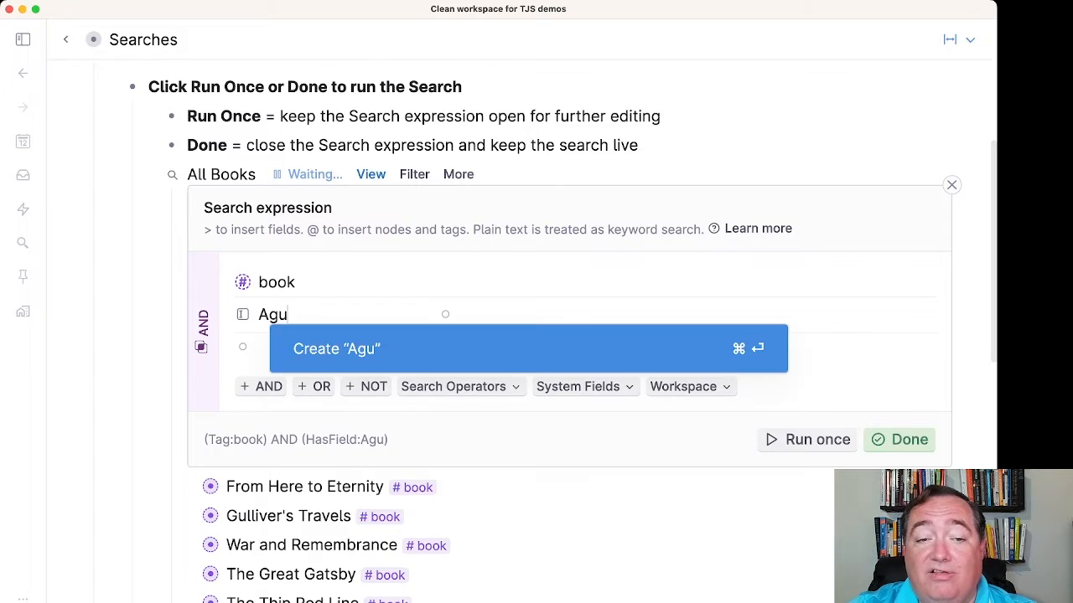
{"action": "key", "text": "BackSpace"}
{"action": "key", "text": "BackSpace"}
{"action": "type", "text": "ut"}
{"action": "key", "text": "Return"}
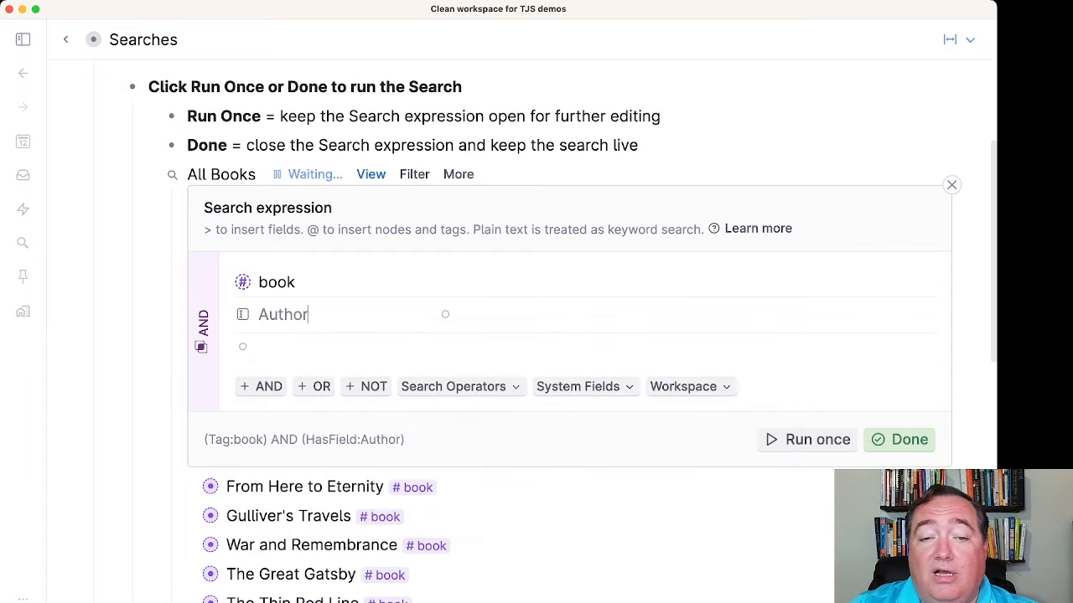
{"action": "key", "text": "Tab"}
{"action": "type", "text": "James Jon"}
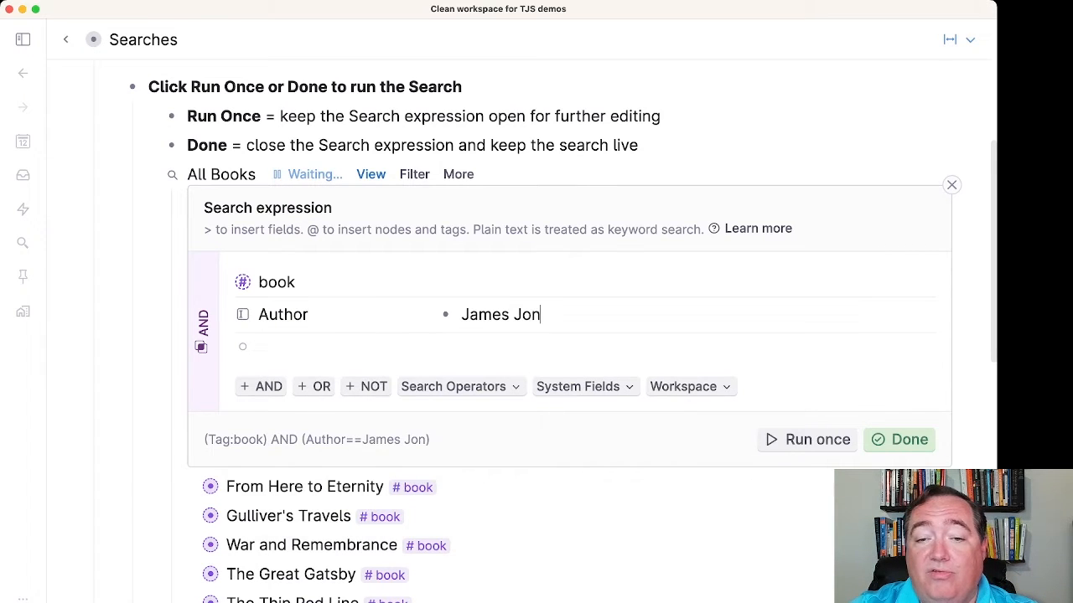
{"action": "type", "text": "es"}
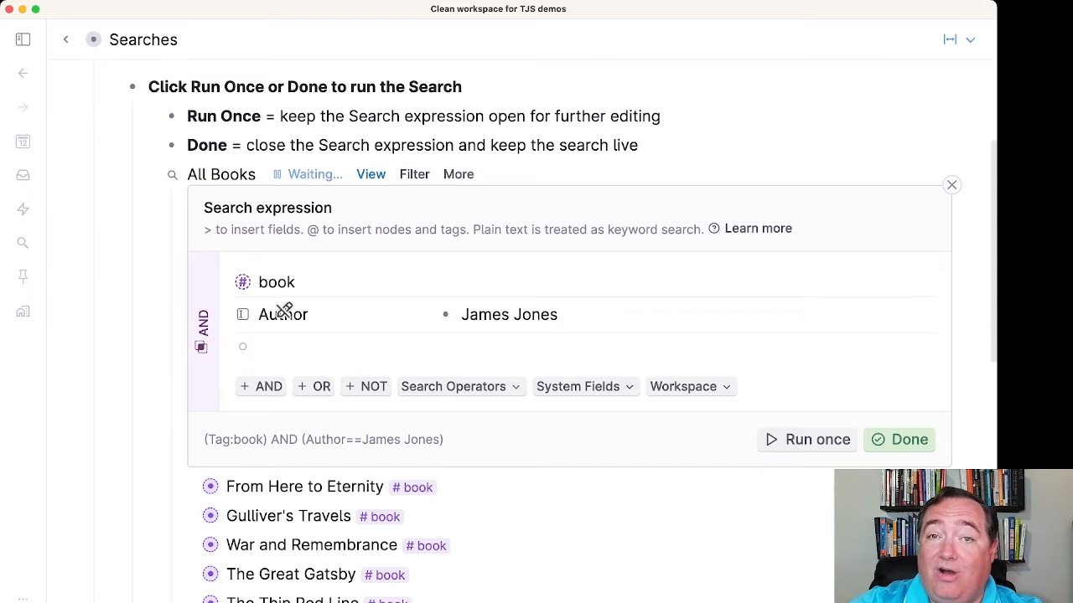
{"action": "left_click", "coordinate": [791, 442]}
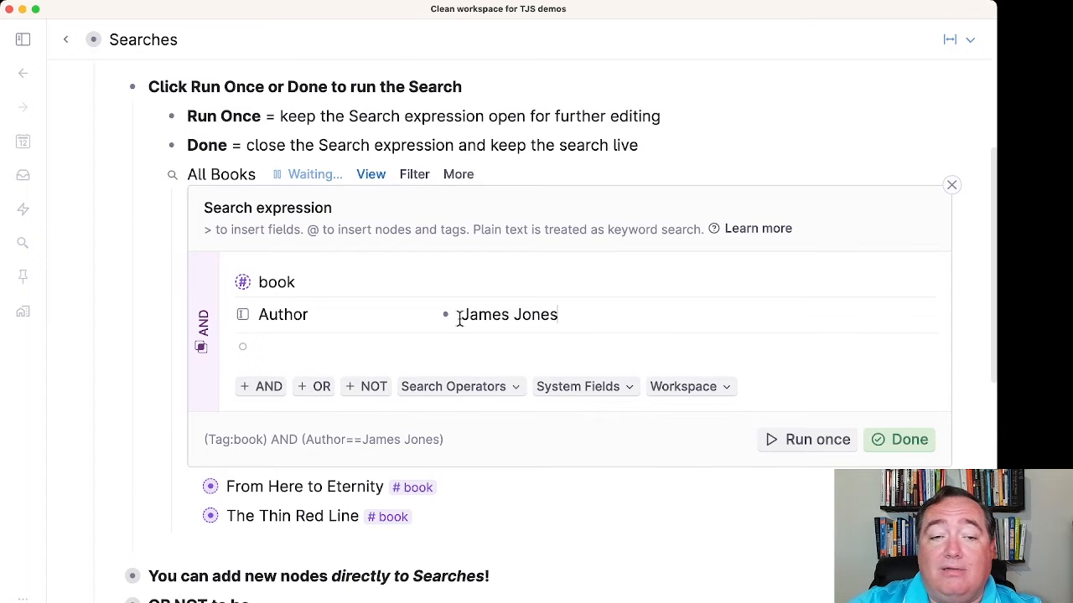
- Remove the Author condition from the All Books search expression, rerun the search, and close the expression with Done
{"action": "left_click", "coordinate": [375, 322]}
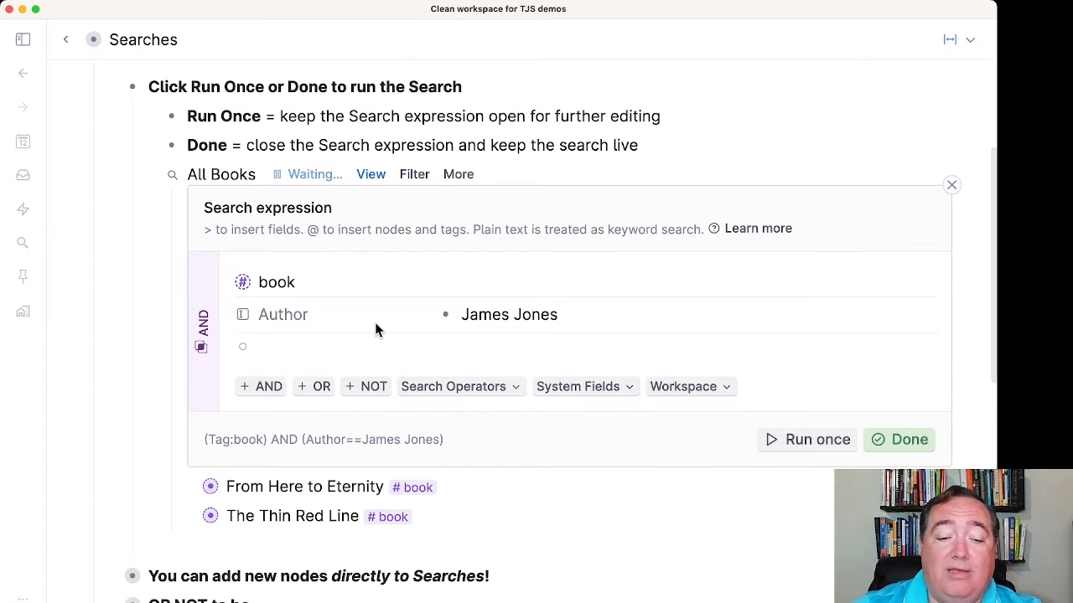
{"action": "key", "text": "shift+Up"}
{"action": "key", "text": "BackSpace"}
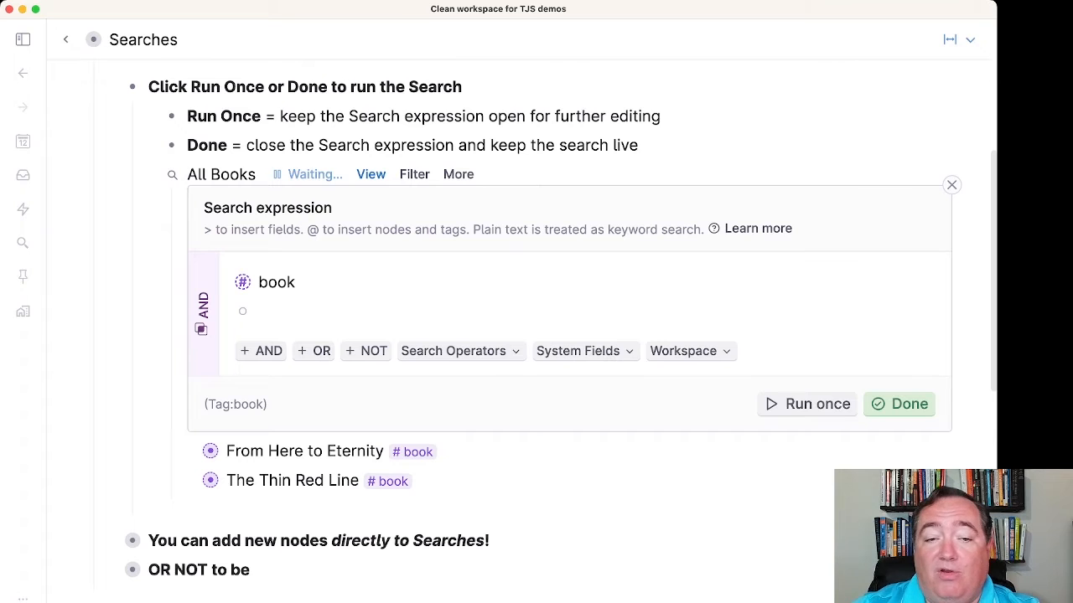
{"action": "left_click", "coordinate": [817, 405]}
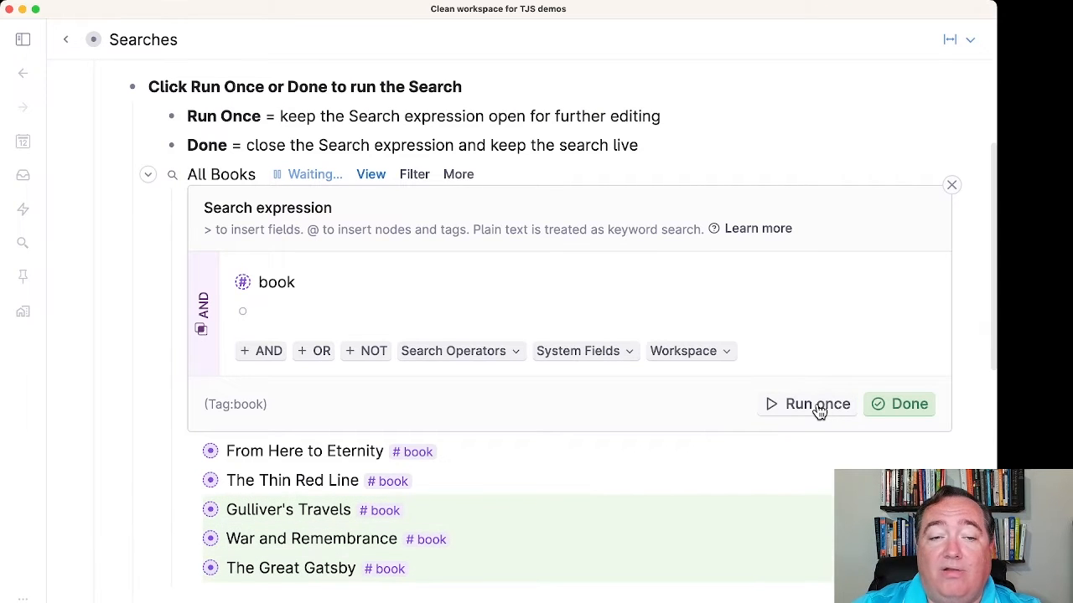
{"action": "left_click", "coordinate": [904, 406]}
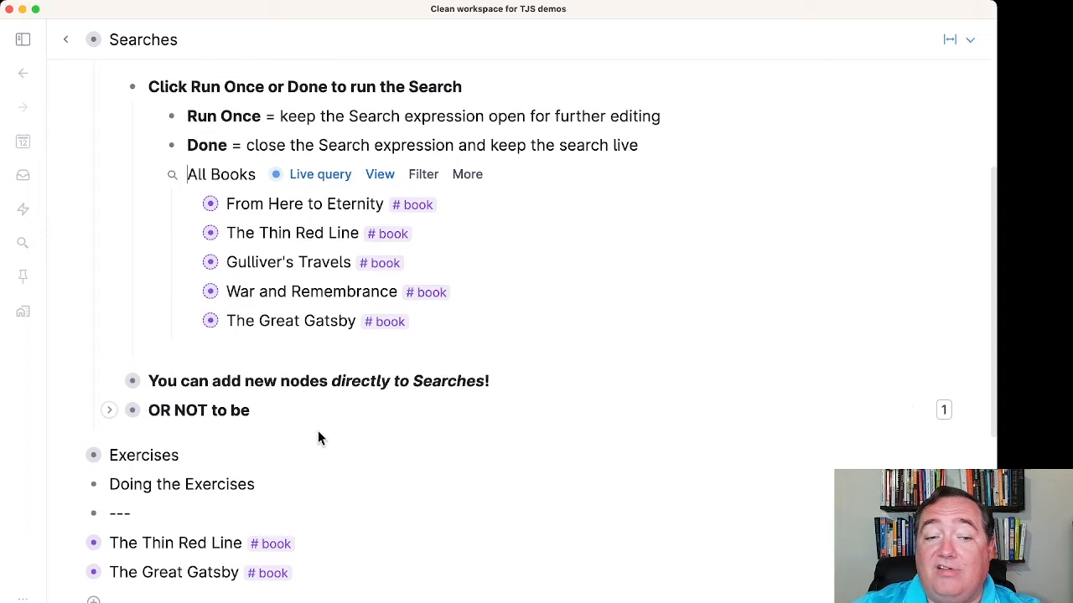
- Add a node "The Caine Mutiny" tagged #book below "The Great Gatsby" at the end of the page
{"action": "scroll", "coordinate": [318, 431], "scroll_direction": "down", "scroll_amount": 1}
{"action": "left_click", "coordinate": [184, 590]}
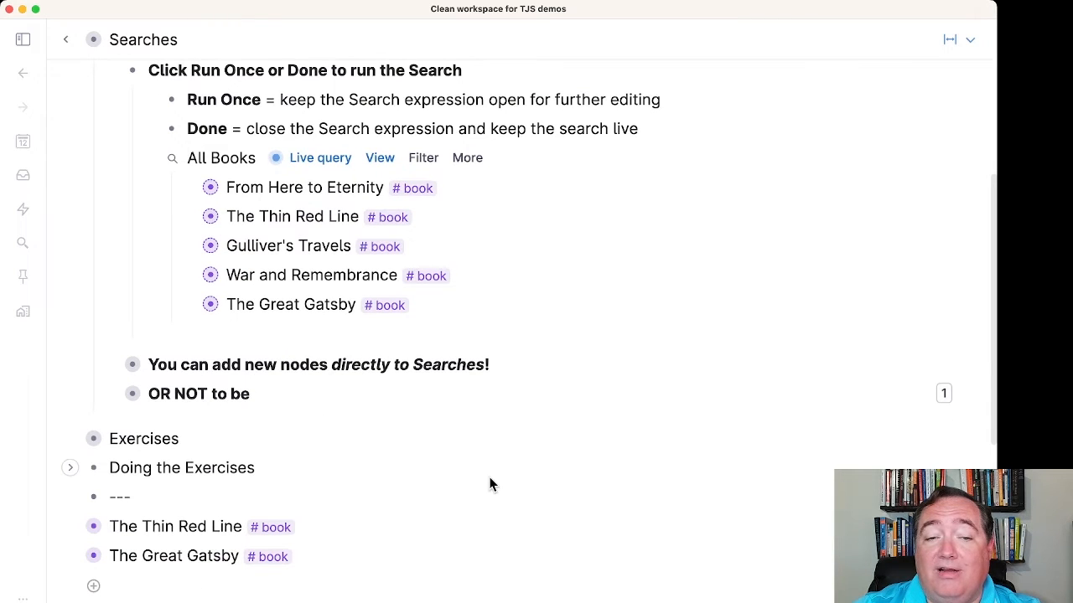
{"action": "type", "text": "The C"}
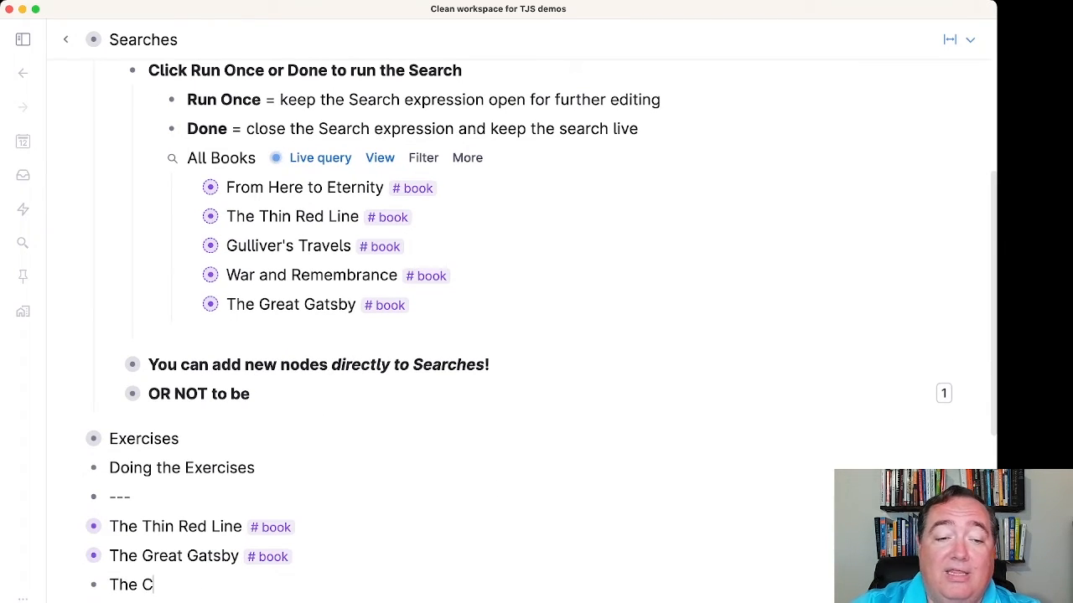
{"action": "type", "text": "aine Mutiny #"}
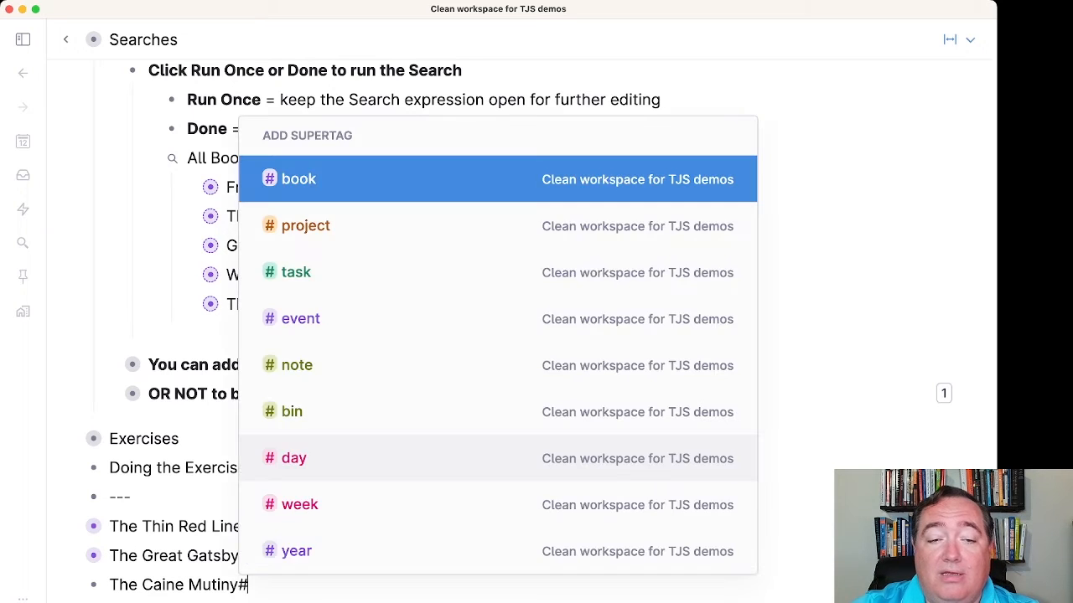
{"action": "key", "text": "Return"}
- Set the Author of "The Caine Mutiny" to Herman Wouk and collapse the node
{"action": "key", "text": "super+Down"}
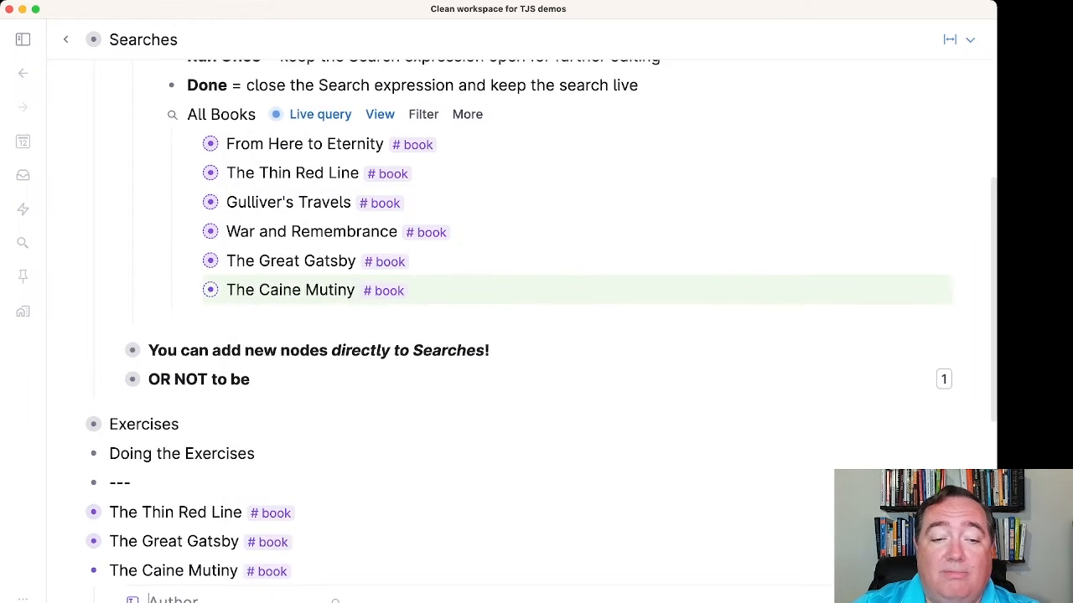
{"action": "key", "text": "Up"}
{"action": "key", "text": "Tab"}
{"action": "type", "text": "He"}
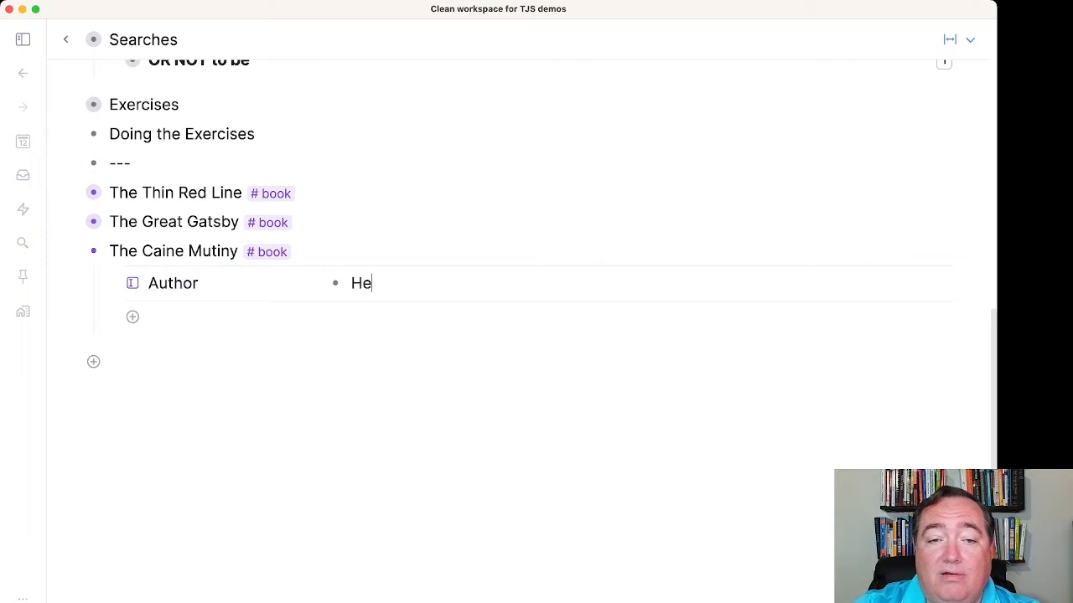
{"action": "type", "text": "rman Wouk"}
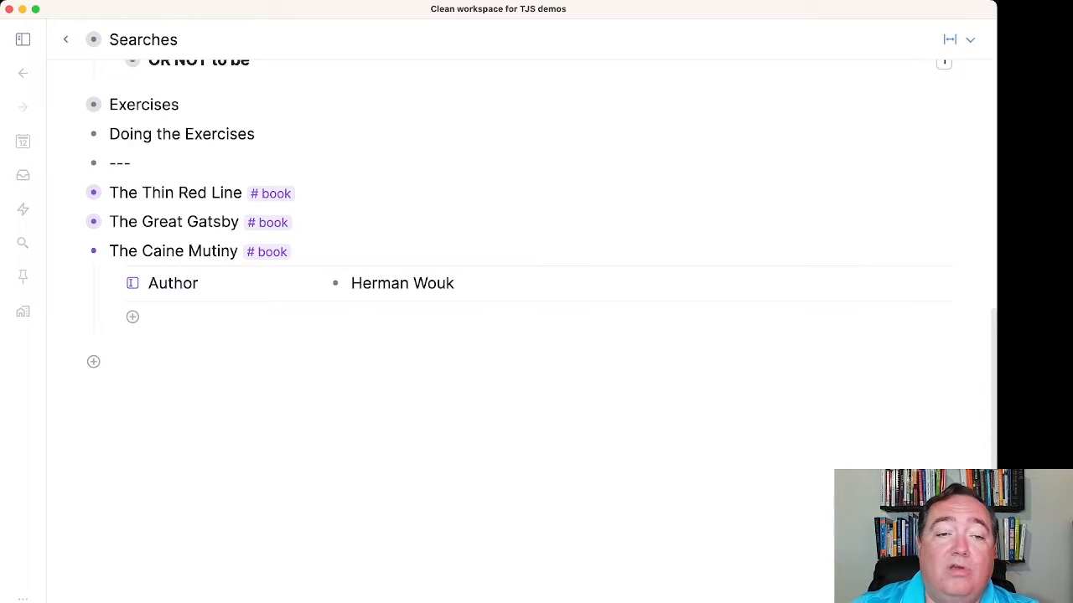
{"action": "scroll", "coordinate": [514, 533], "scroll_direction": "up", "scroll_amount": 3}
{"action": "left_click", "coordinate": [341, 504]}
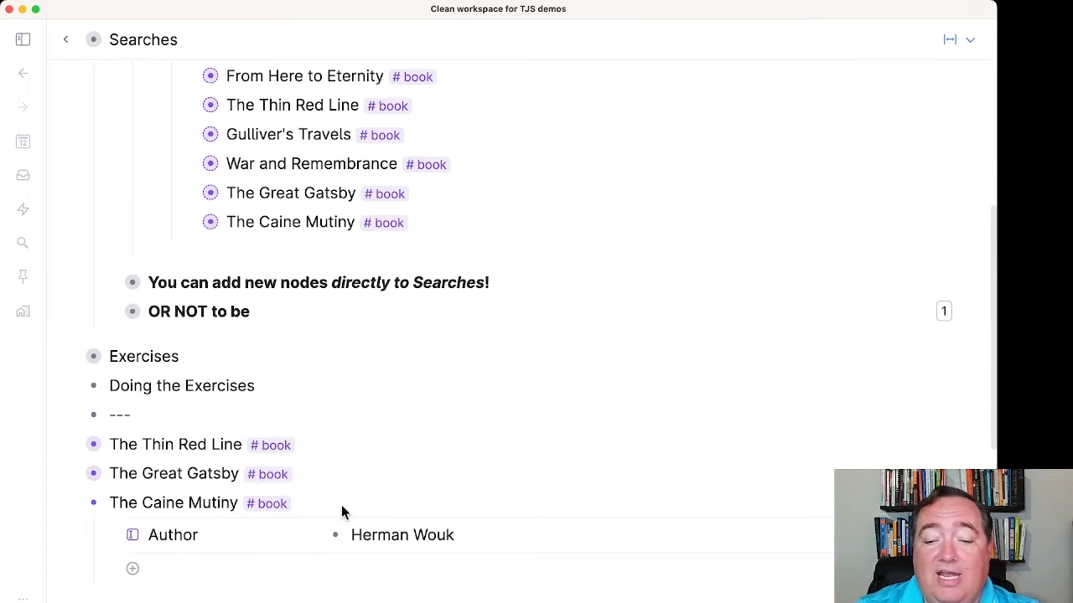
{"action": "scroll", "coordinate": [546, 423], "scroll_direction": "up", "scroll_amount": 3}
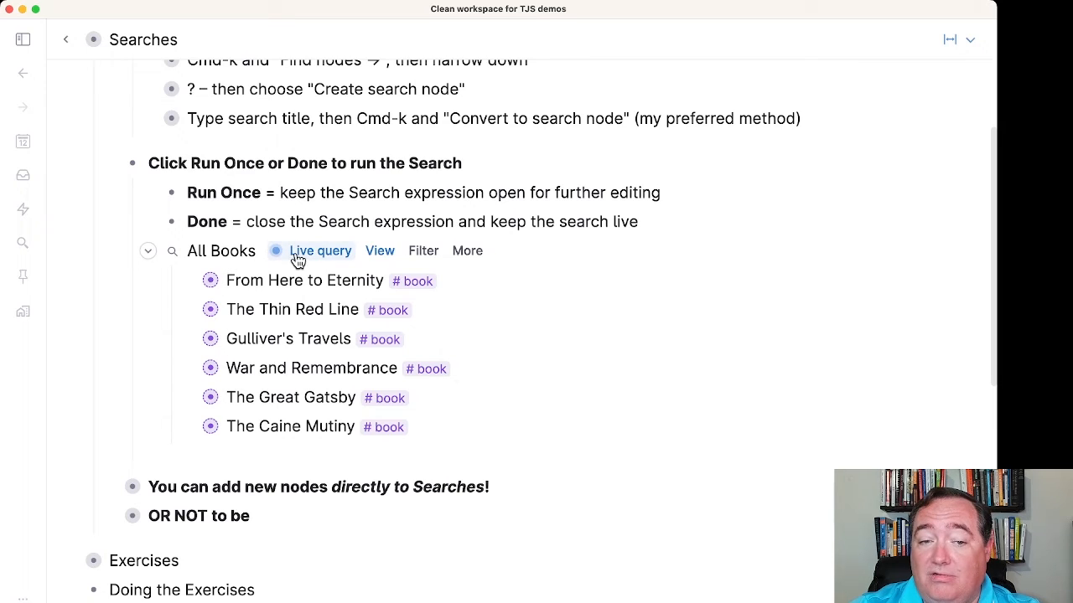
- Collapse the All Books search and the Run Once and Create a Live Search sections, and expand "You can add new nodes directly to Searches!"
{"action": "left_click", "coordinate": [147, 252]}
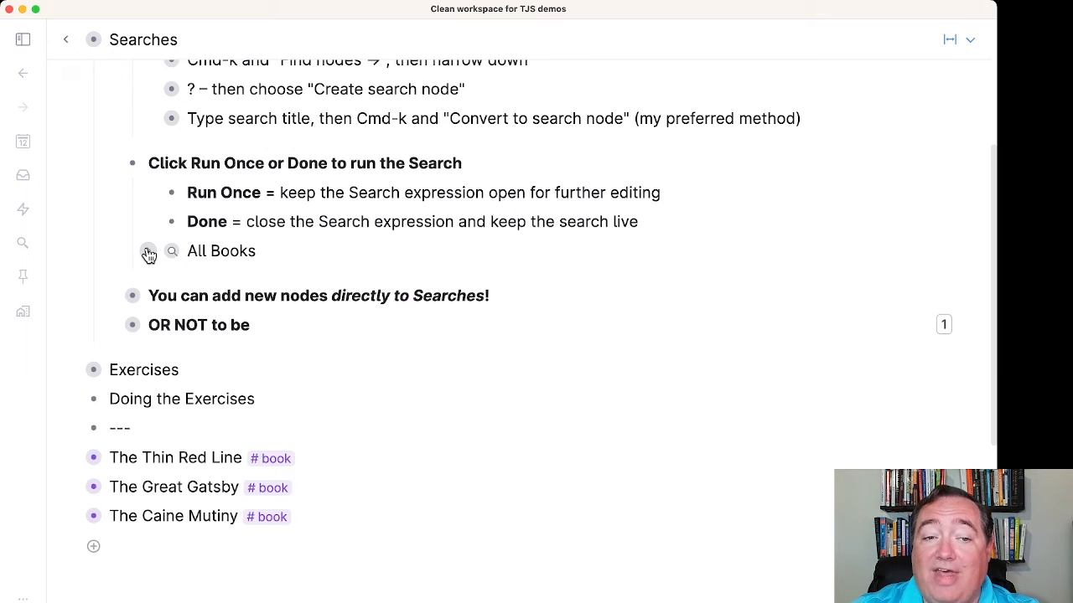
{"action": "left_click", "coordinate": [111, 165]}
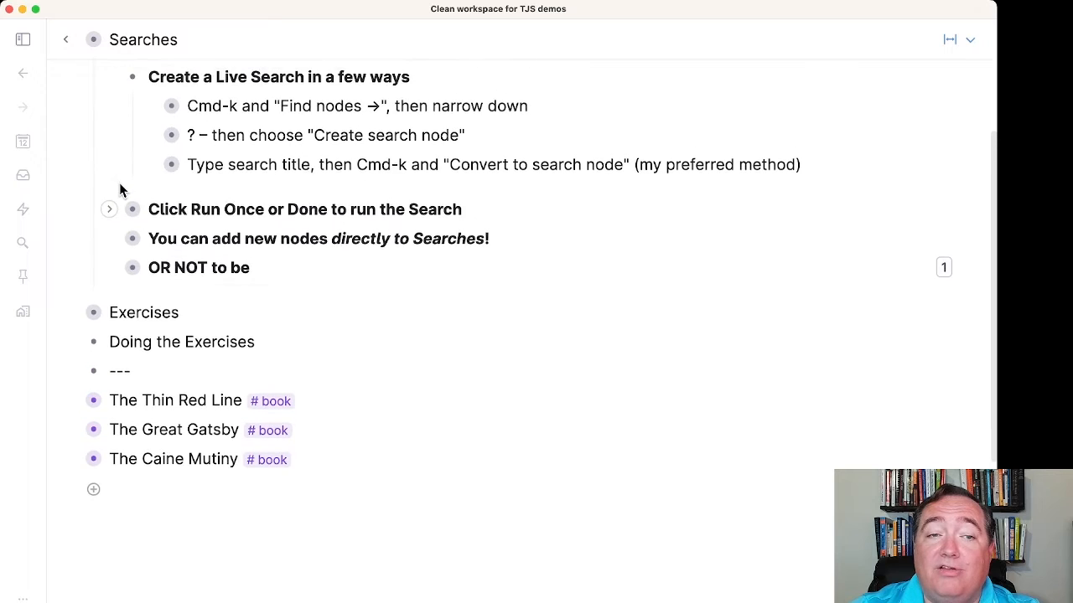
{"action": "left_click", "coordinate": [110, 132]}
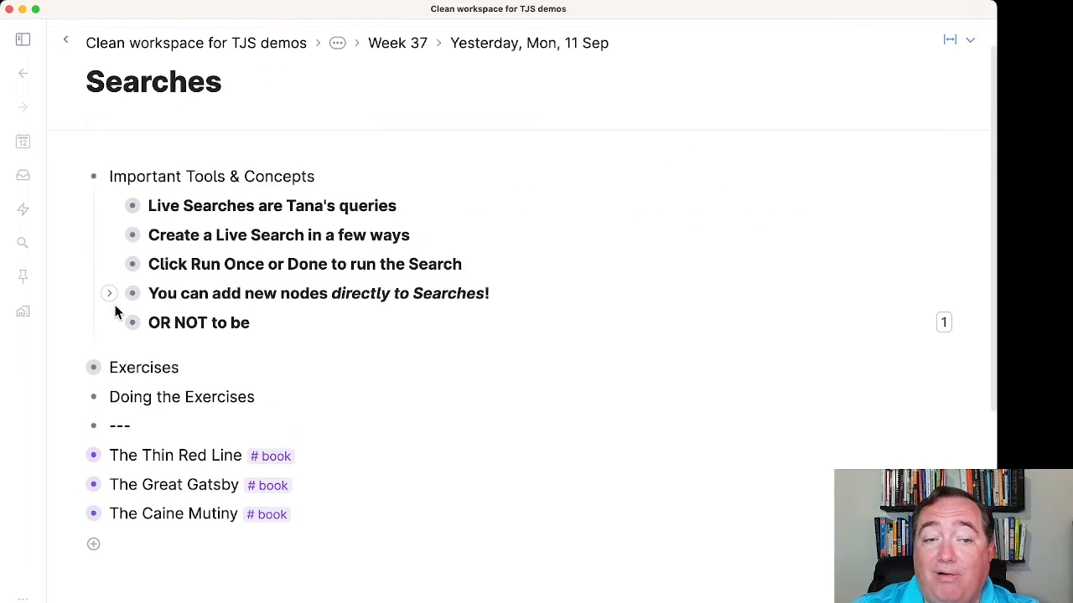
{"action": "left_click", "coordinate": [109, 294]}
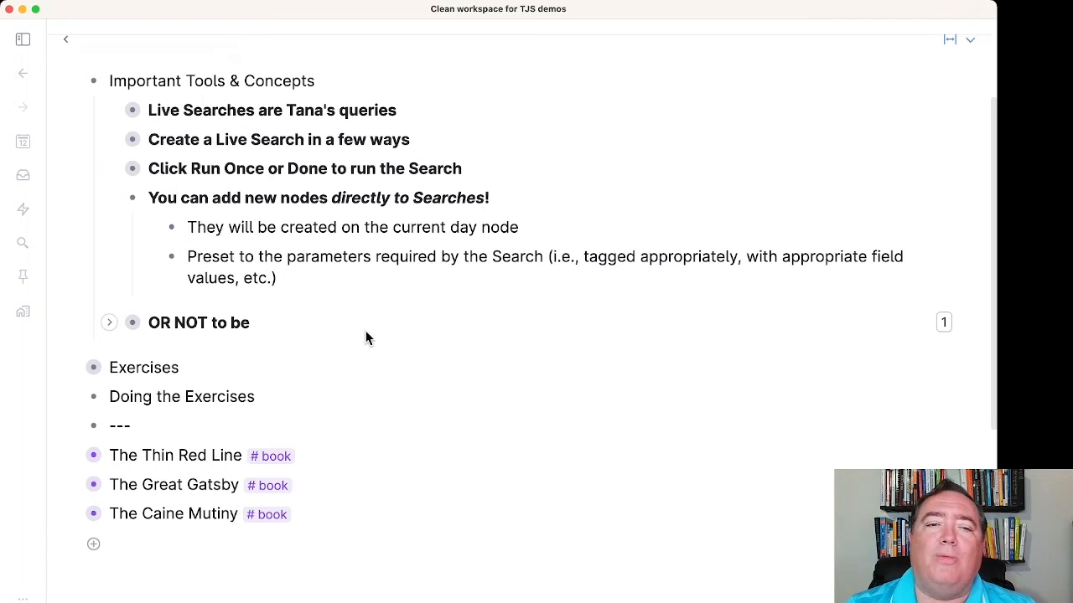
- Add a node "All Books by Herman Wouk" under "You can add new nodes directly to Searches!" and convert it to a search node
{"action": "left_click", "coordinate": [359, 283]}
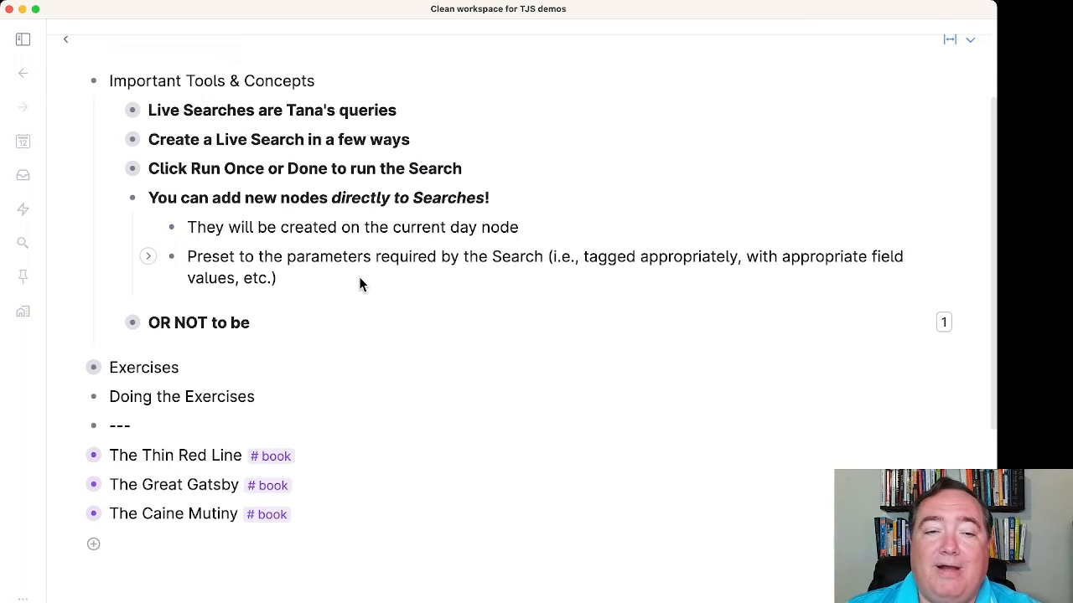
{"action": "key", "text": "Return"}
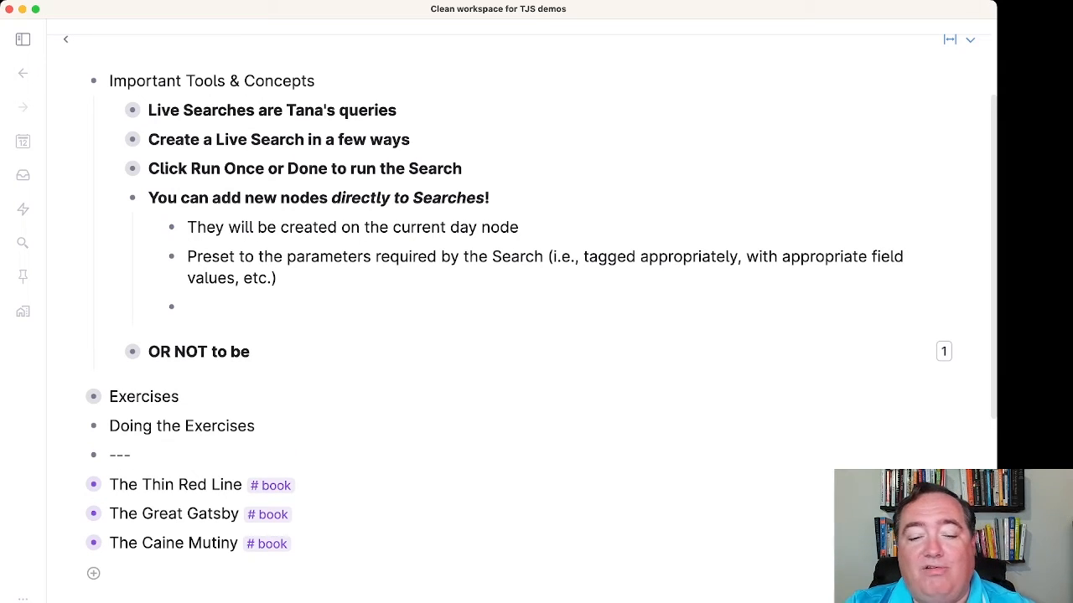
{"action": "type", "text": "All Books "}
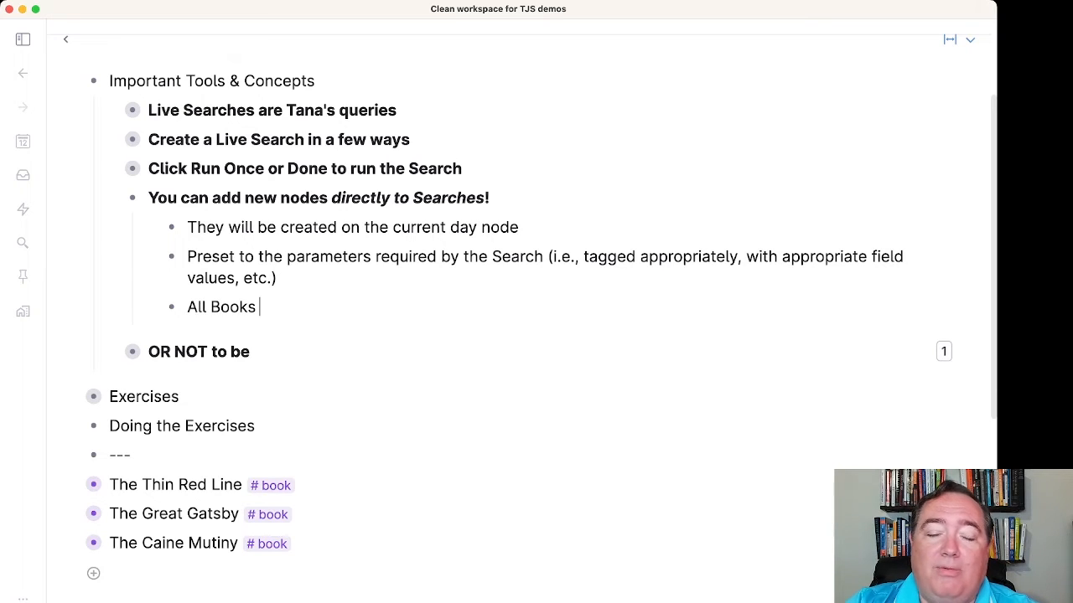
{"action": "type", "text": "by Herma"}
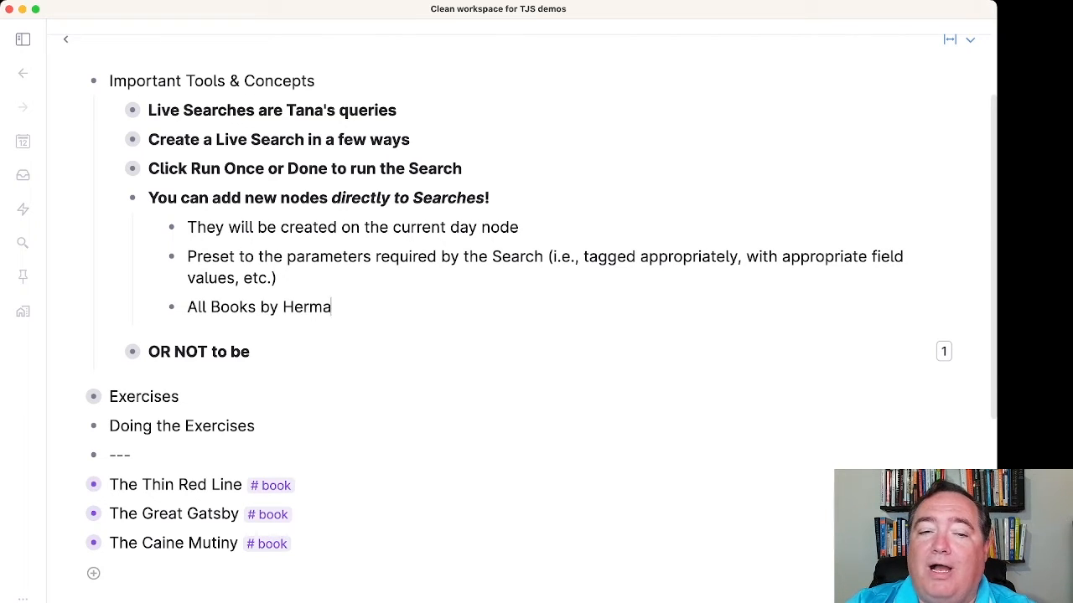
{"action": "type", "text": "n Wouk"}
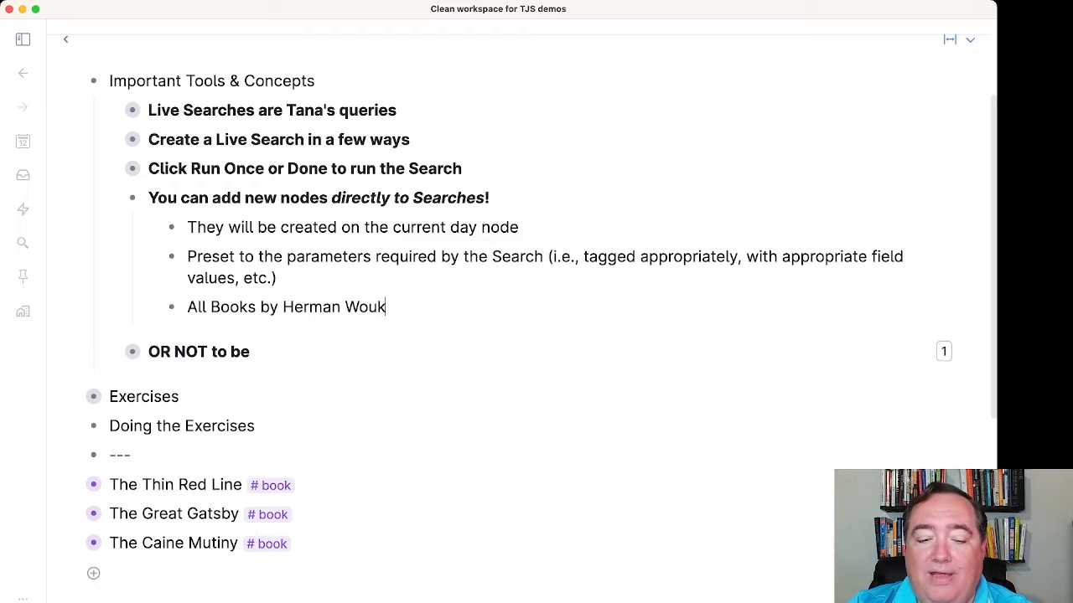
{"action": "key", "text": "super+k"}
{"action": "type", "text": "search"}
{"action": "key", "text": "Down"}
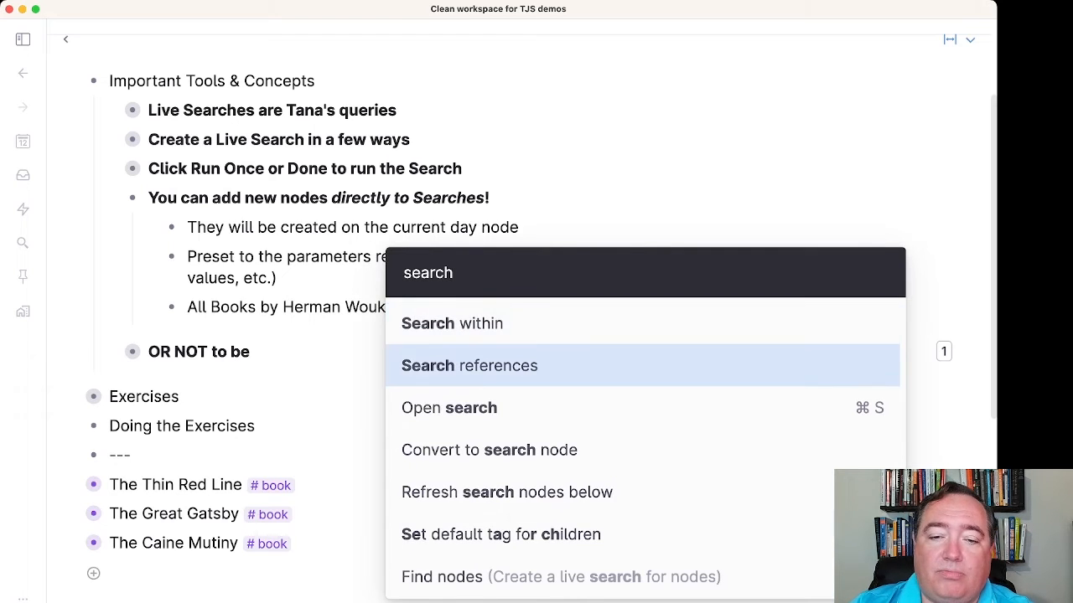
{"action": "key", "text": "Down"}
{"action": "key", "text": "Down"}
{"action": "key", "text": "Return"}
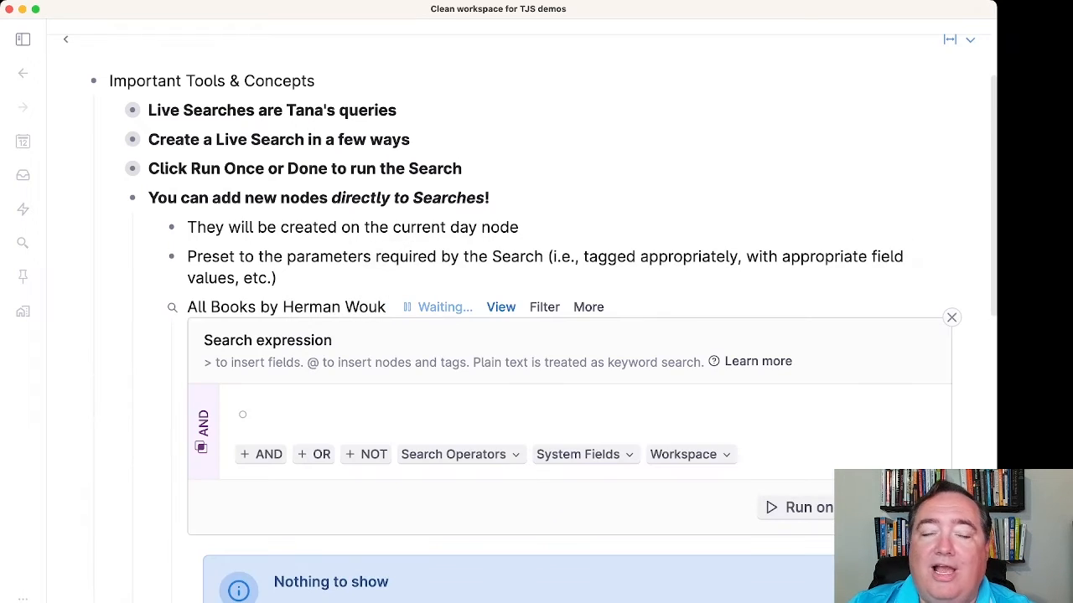
- Set the new search's expression to the #book supertag with Author Herman Wouk and close it with Done
{"action": "type", "text": "#"}
{"action": "key", "text": "Return"}
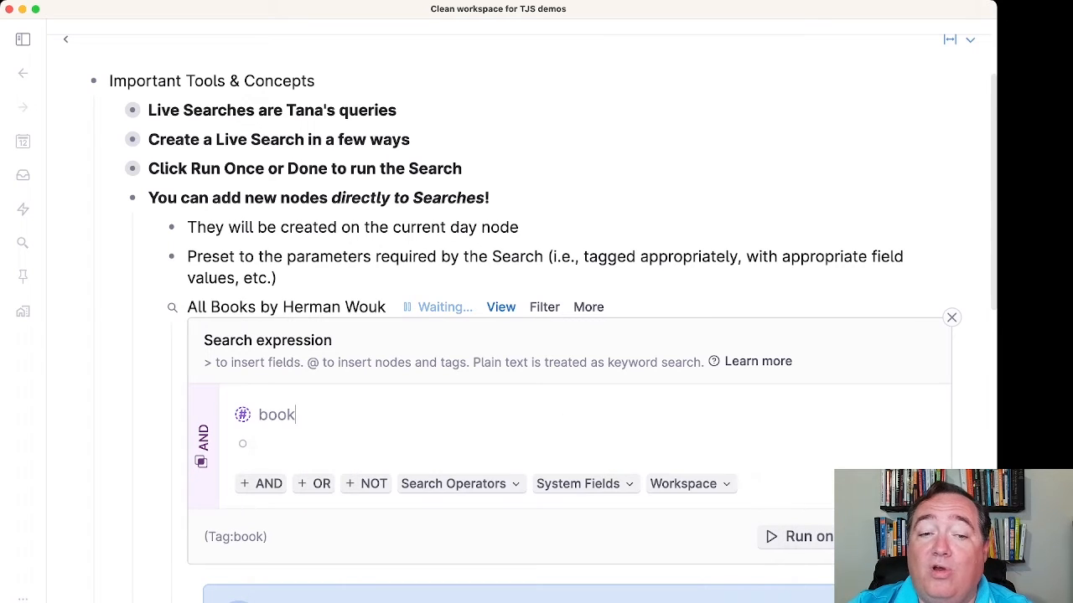
{"action": "key", "text": "Return"}
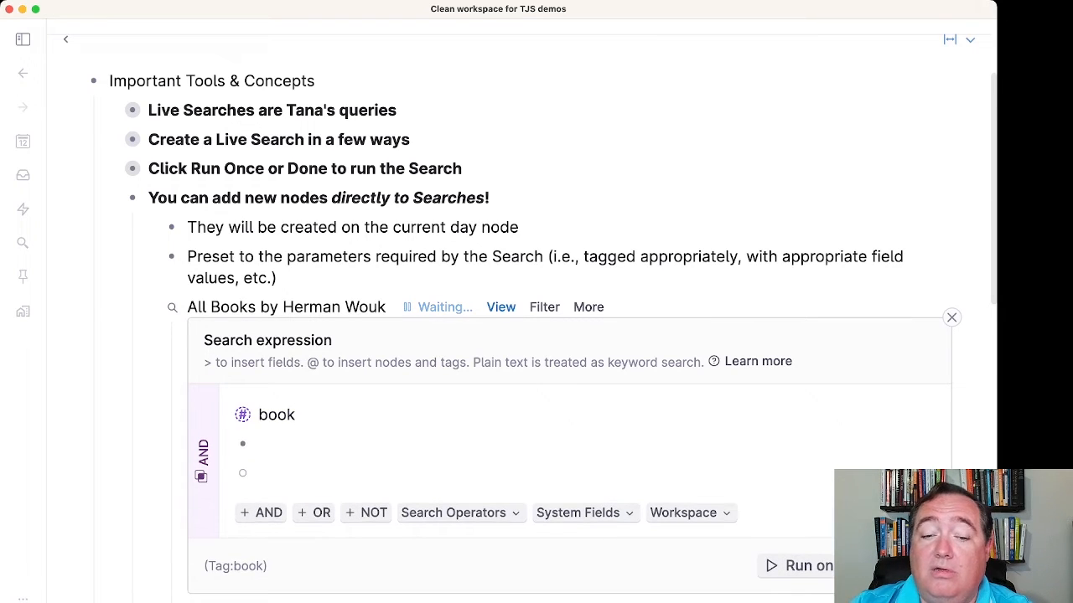
{"action": "type", "text": ">Auth"}
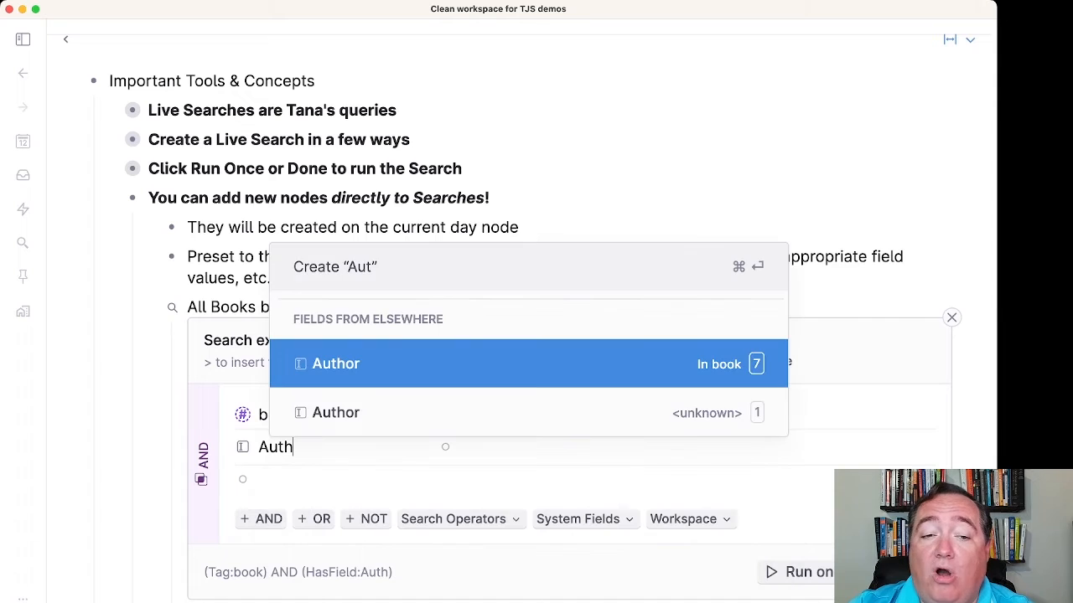
{"action": "key", "text": "Return"}
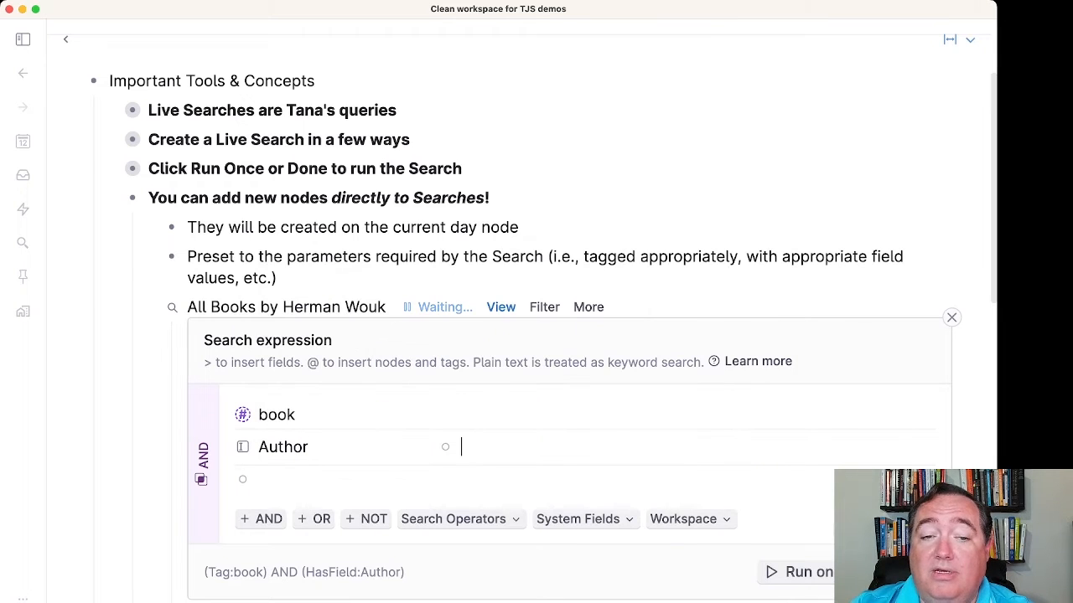
{"action": "type", "text": "Herman Wouk"}
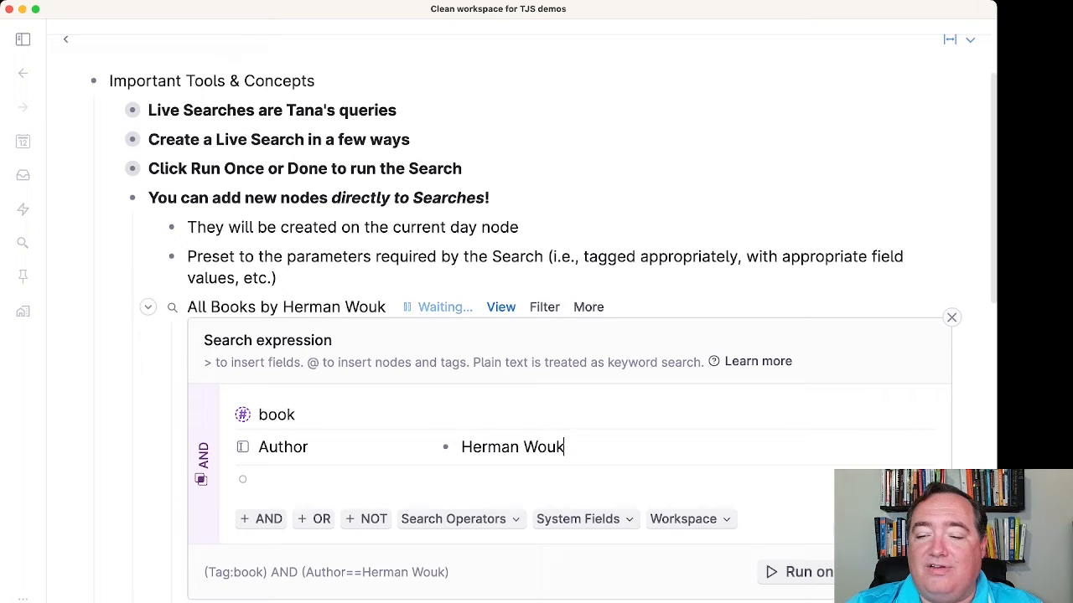
{"action": "left_click", "coordinate": [904, 574]}
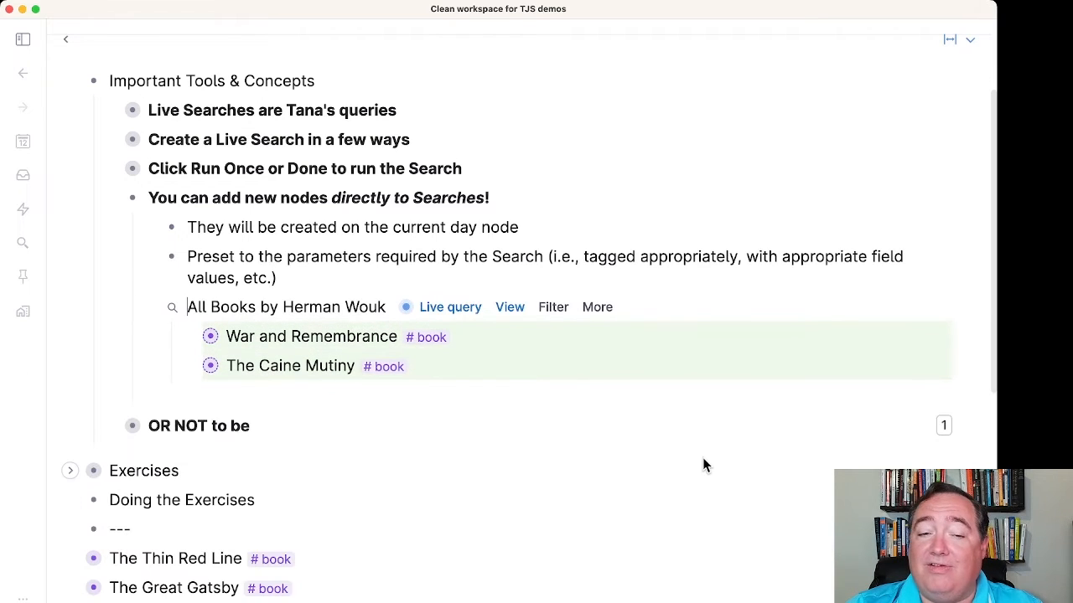
- Add the books "The Winds of War", "Aurora Dawn" and "Marjorie Morningstar" directly to the "All Books by Herman Wouk" search results
{"action": "left_click", "coordinate": [595, 379]}
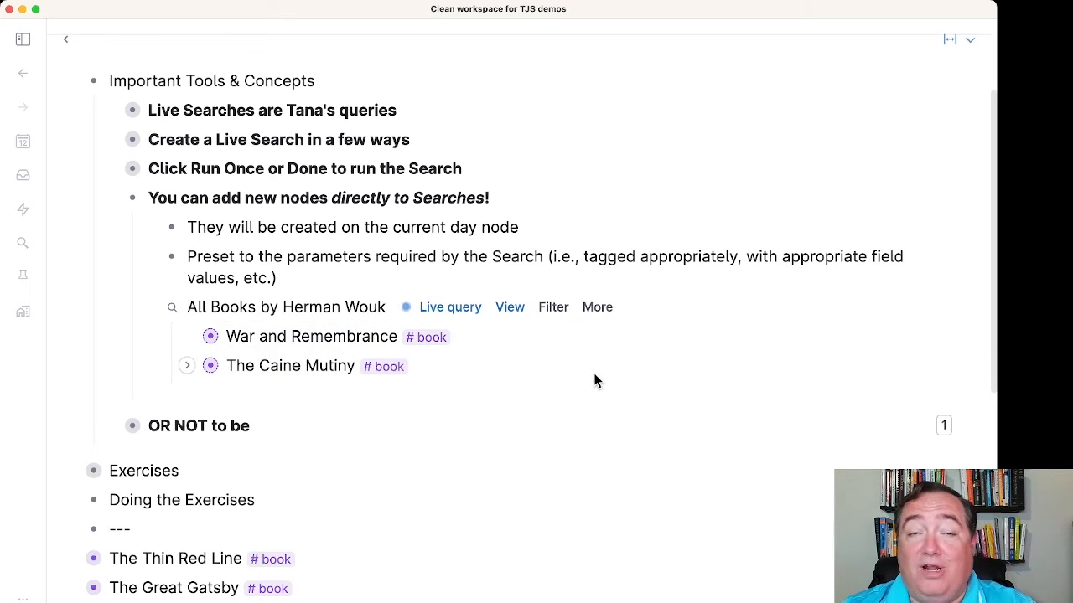
{"action": "key", "text": "Return"}
{"action": "type", "text": "The Win"}
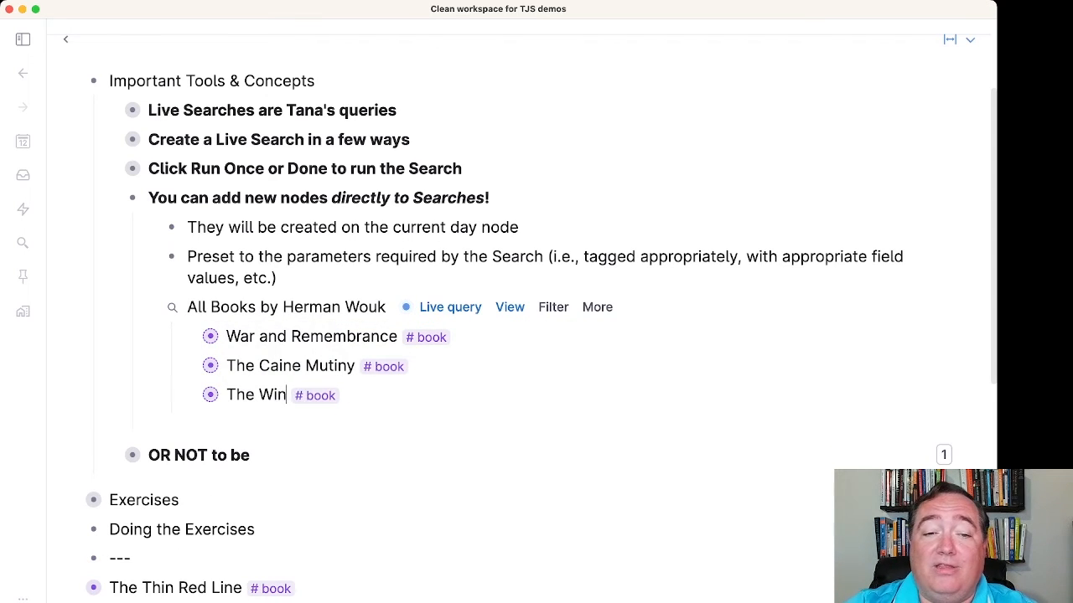
{"action": "type", "text": "ds of War"}
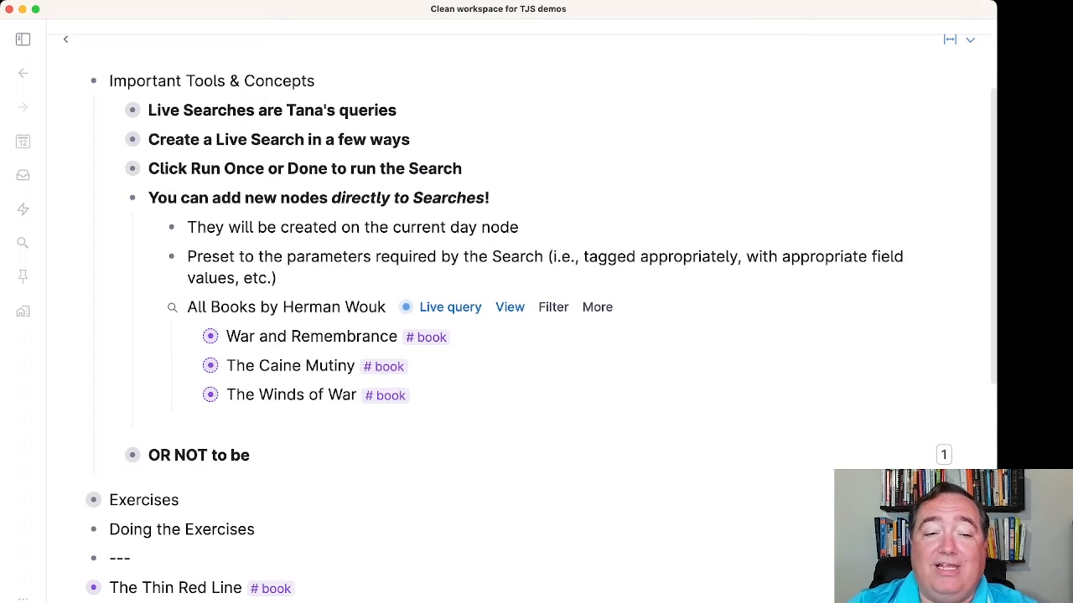
{"action": "key", "text": "Return"}
{"action": "type", "text": "Aurora "}
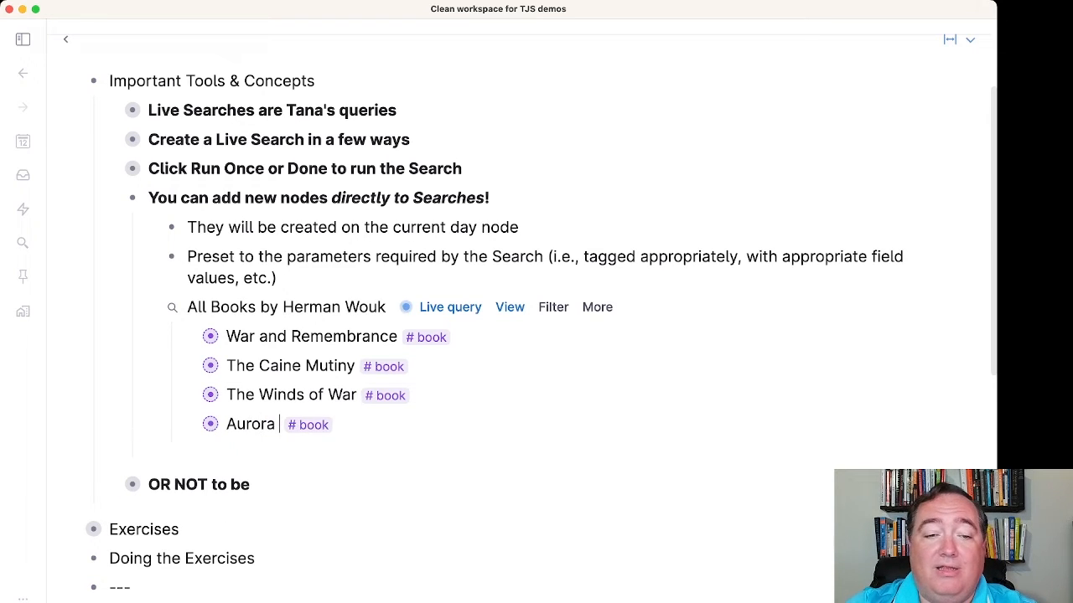
{"action": "type", "text": "Dawn"}
{"action": "key", "text": "Return"}
{"action": "type", "text": "M"}
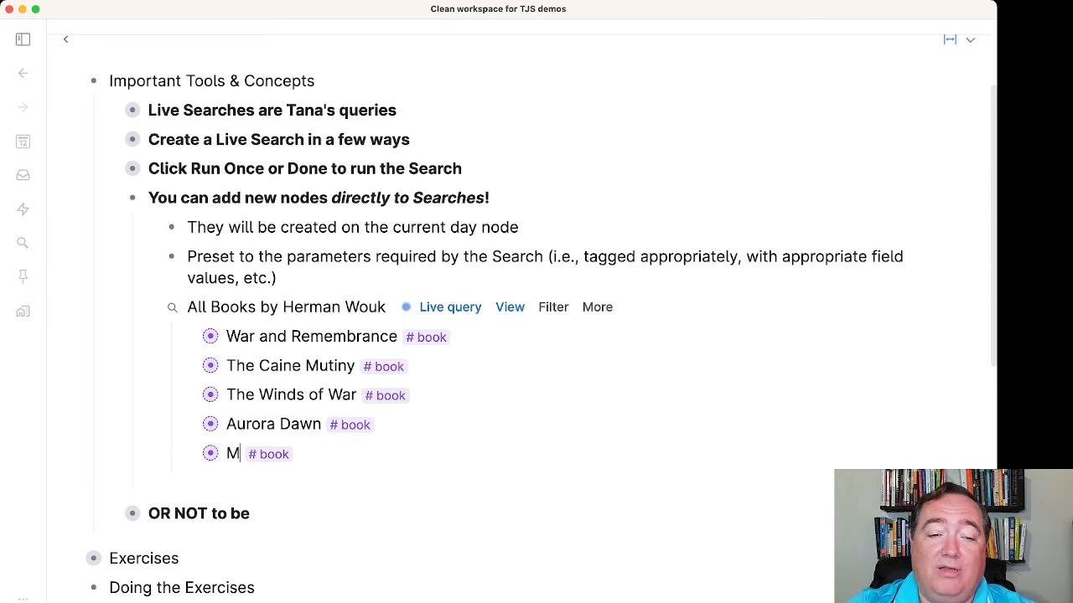
{"action": "type", "text": "arjorie Morn"}
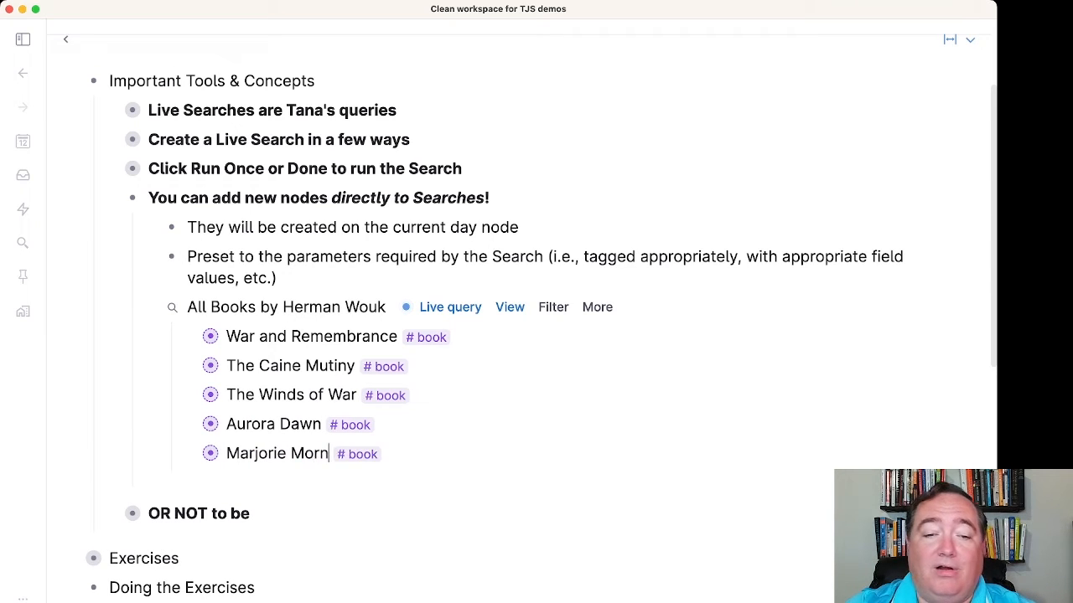
{"action": "type", "text": "ingstar"}
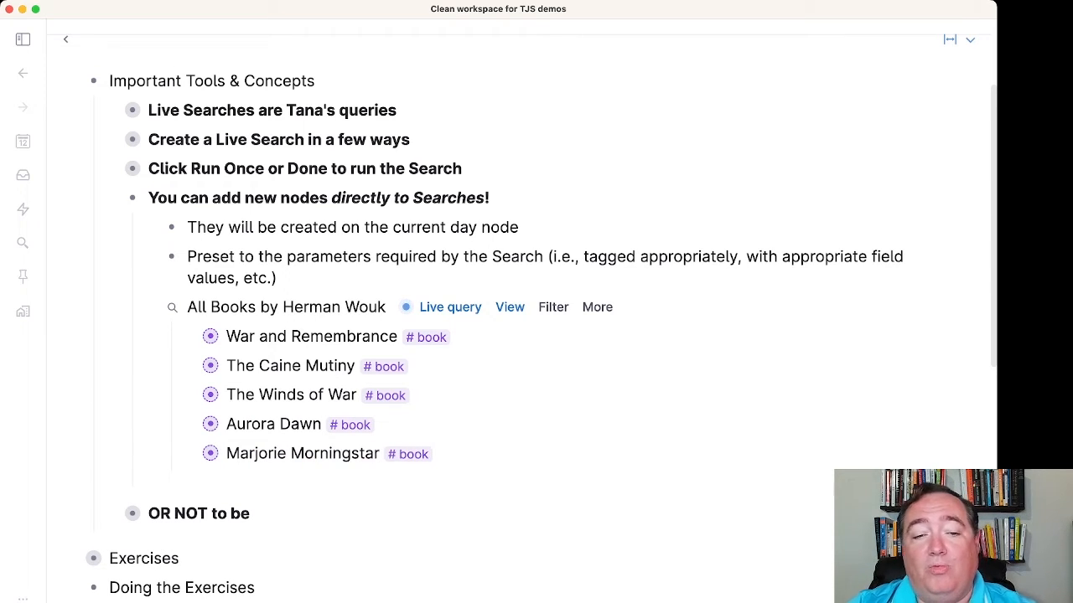
- Expand the three newly added books together to check their Author fields, and collapse them again
{"action": "left_click_drag", "start_coordinate": [226, 394], "coordinate": [226, 453]}
{"action": "key", "text": "super+Down"}
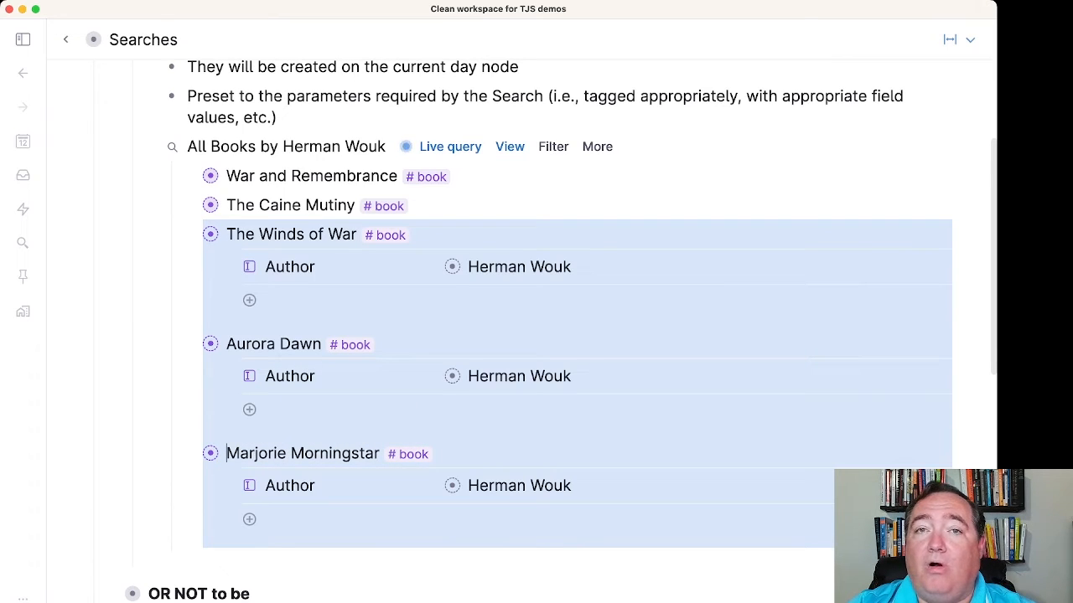
{"action": "key", "text": "super+Up"}
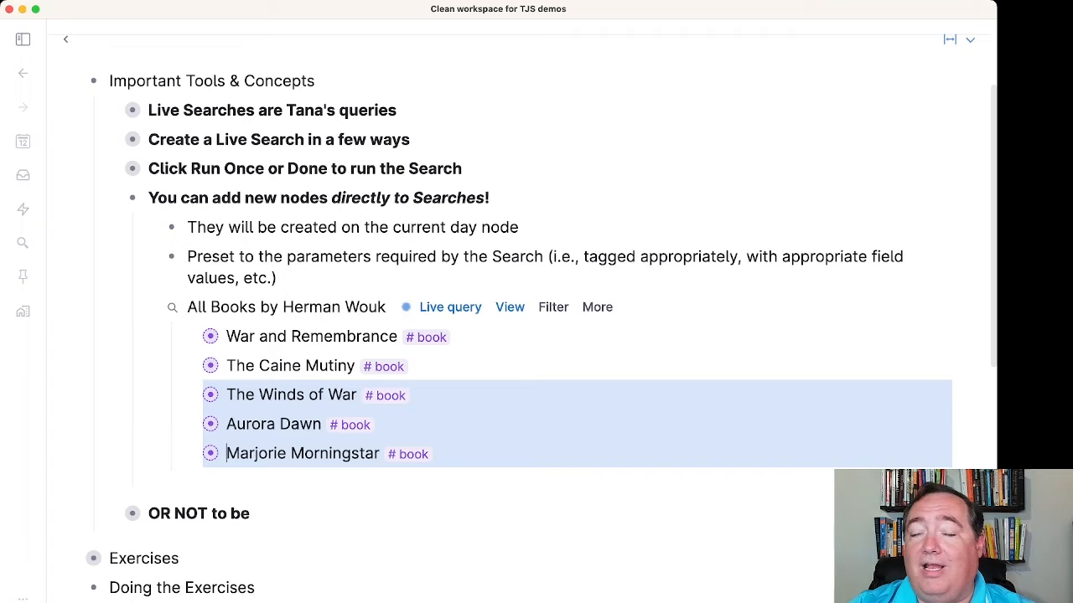
{"action": "key", "text": "Up"}
{"action": "key", "text": "Up"}
{"action": "key", "text": "Up"}
{"action": "key", "text": "Up"}
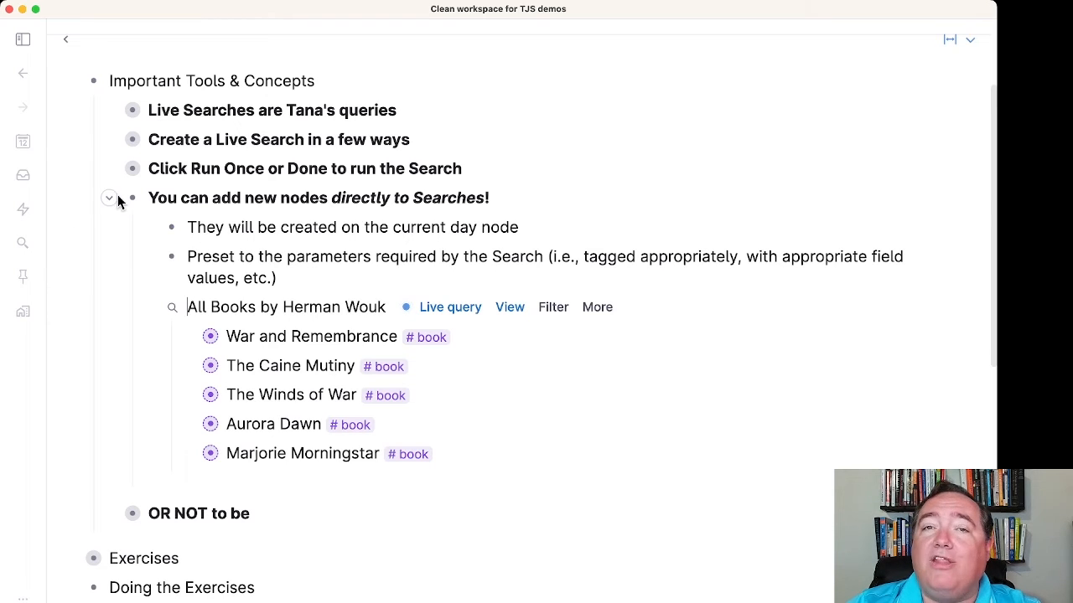
- Expand the "OR NOT to be" section and add the node "All Books by Herman Wouk or James Jones" beneath "How OR & NOT work"
{"action": "left_click", "coordinate": [112, 199]}
{"action": "left_click", "coordinate": [112, 228]}
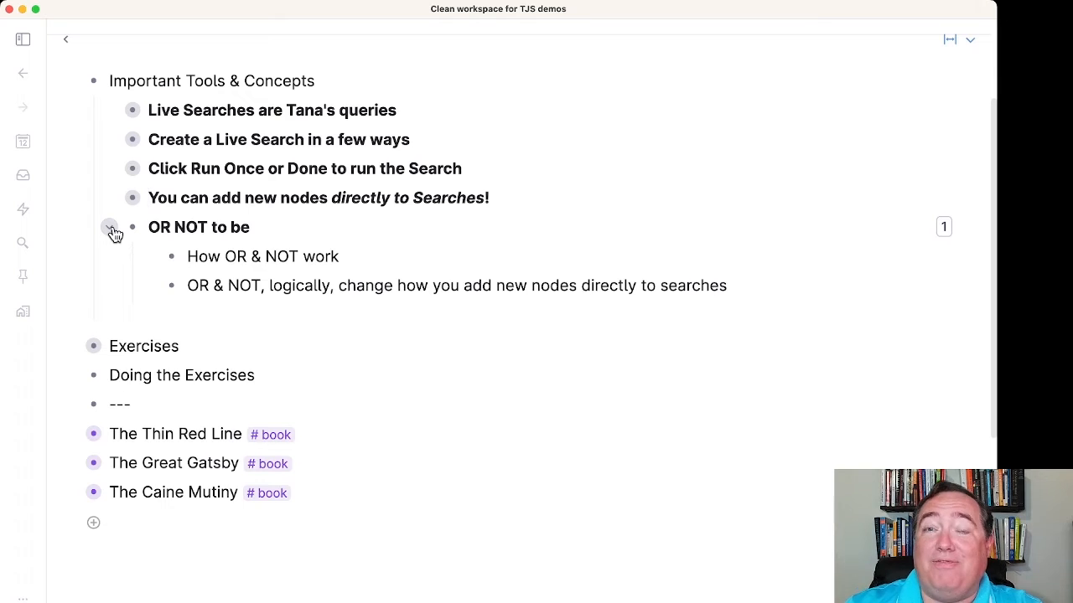
{"action": "left_click", "coordinate": [710, 273]}
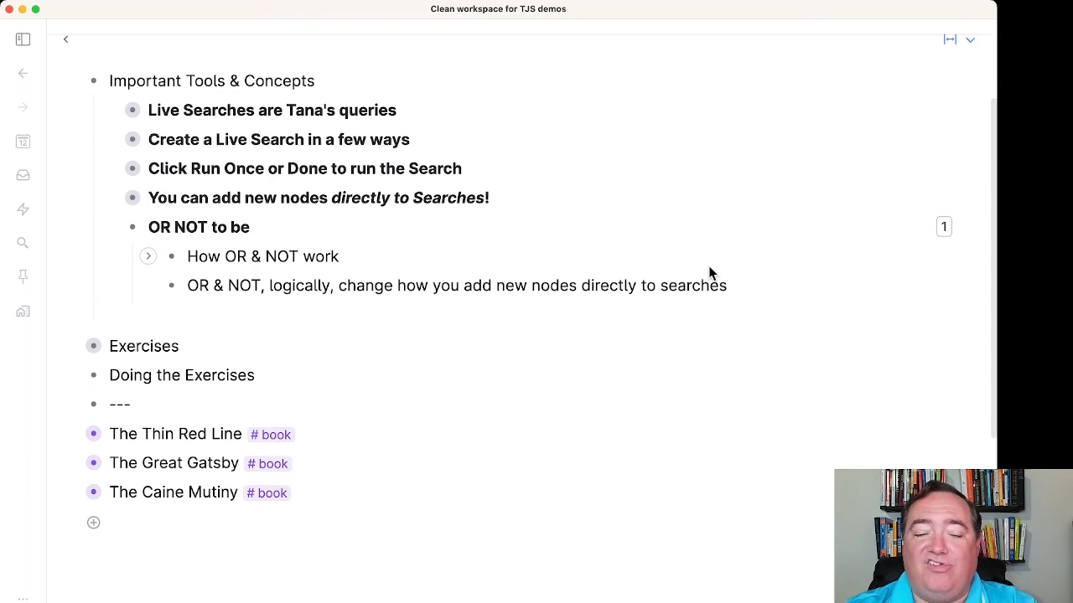
{"action": "key", "text": "Return"}
{"action": "key", "text": "Tab"}
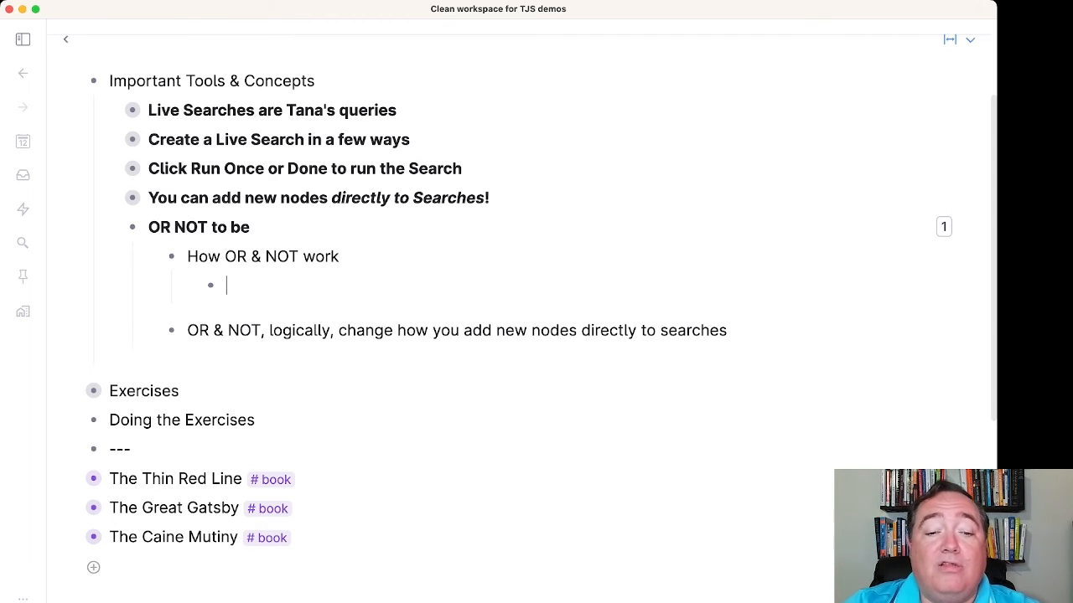
{"action": "type", "text": "A"}
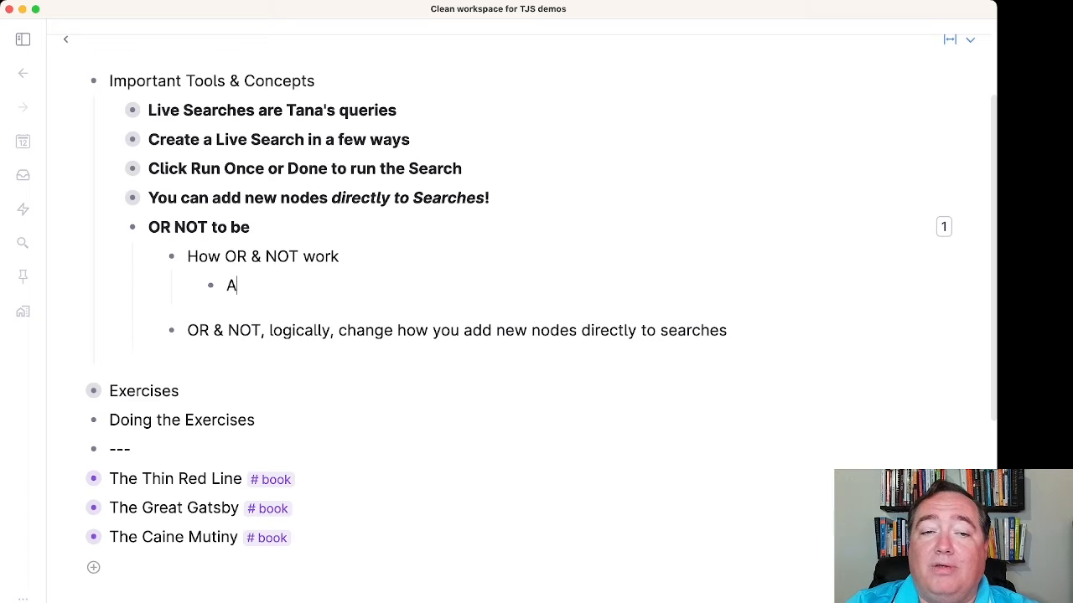
{"action": "type", "text": "ll Books "}
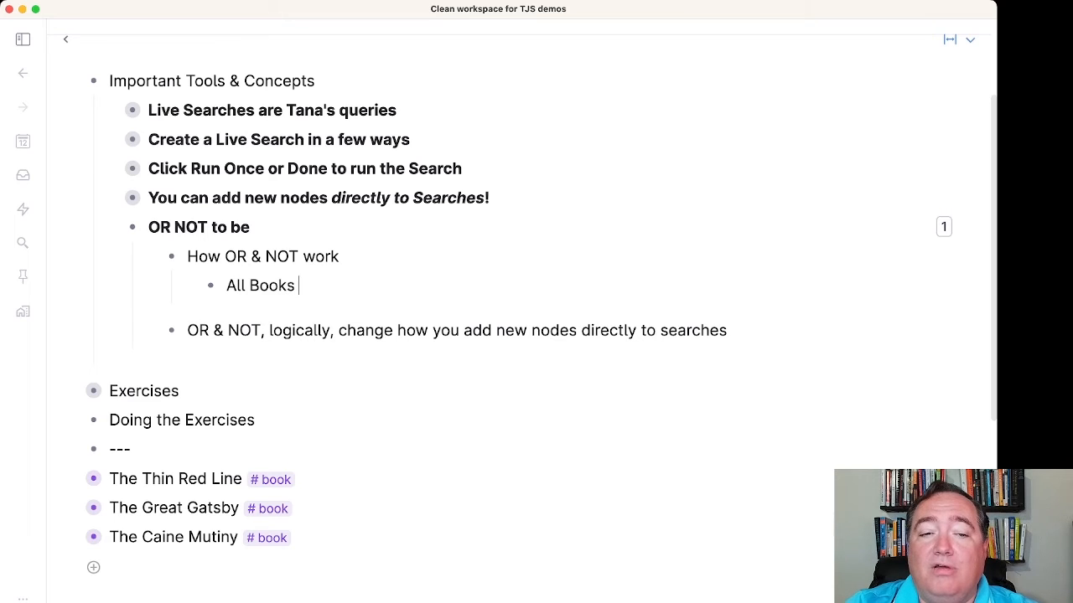
{"action": "type", "text": "by Herman Wouk "}
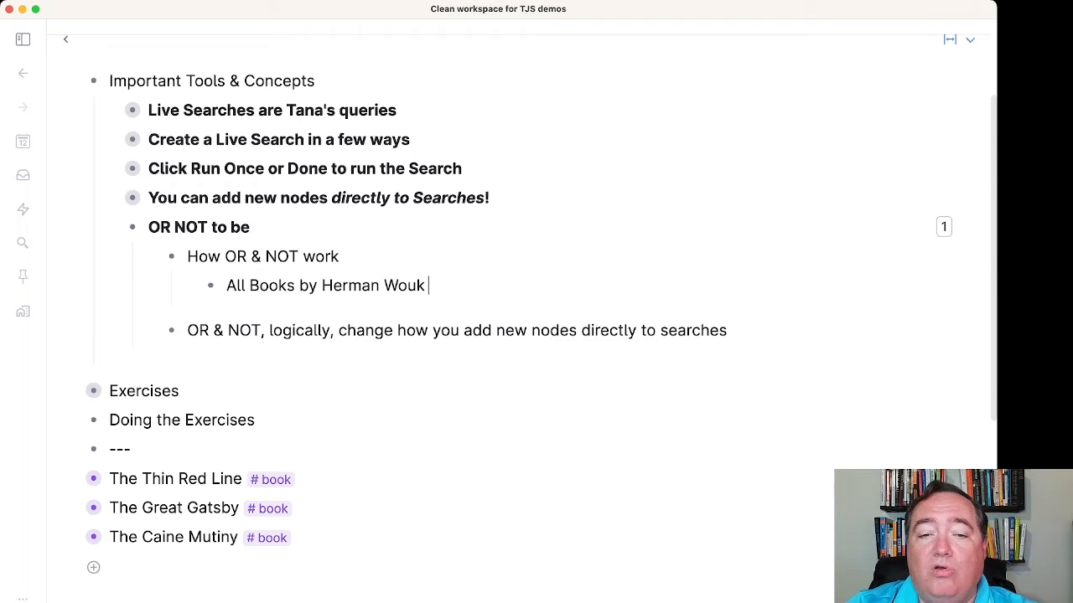
{"action": "type", "text": "or James Jones"}
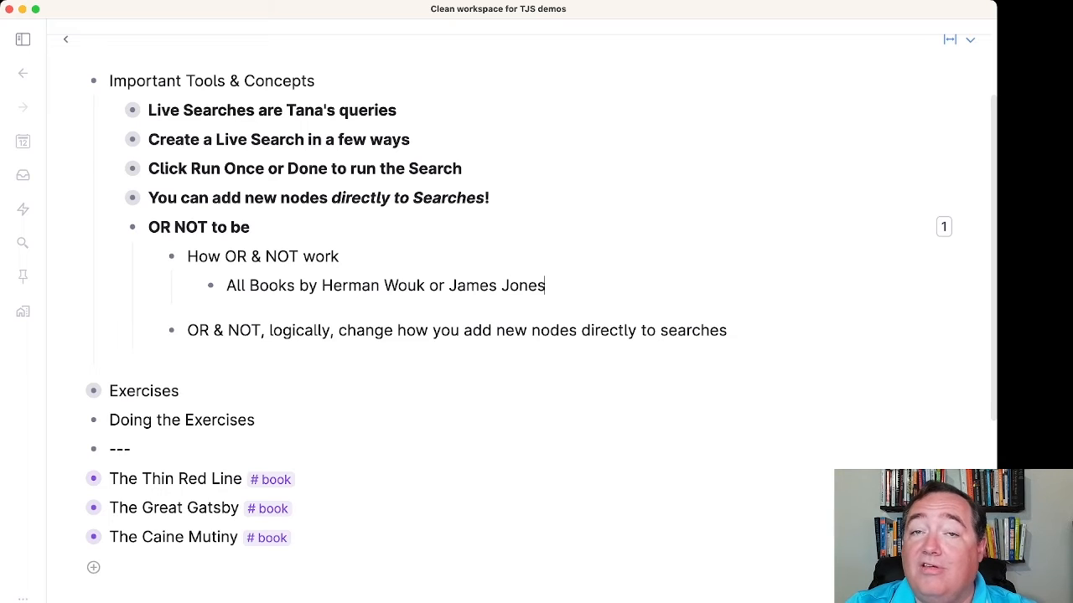
- Convert the "All Books by Herman Wouk or James Jones" node to a search node and add the #book supertag to its expression
{"action": "key", "text": "super+k"}
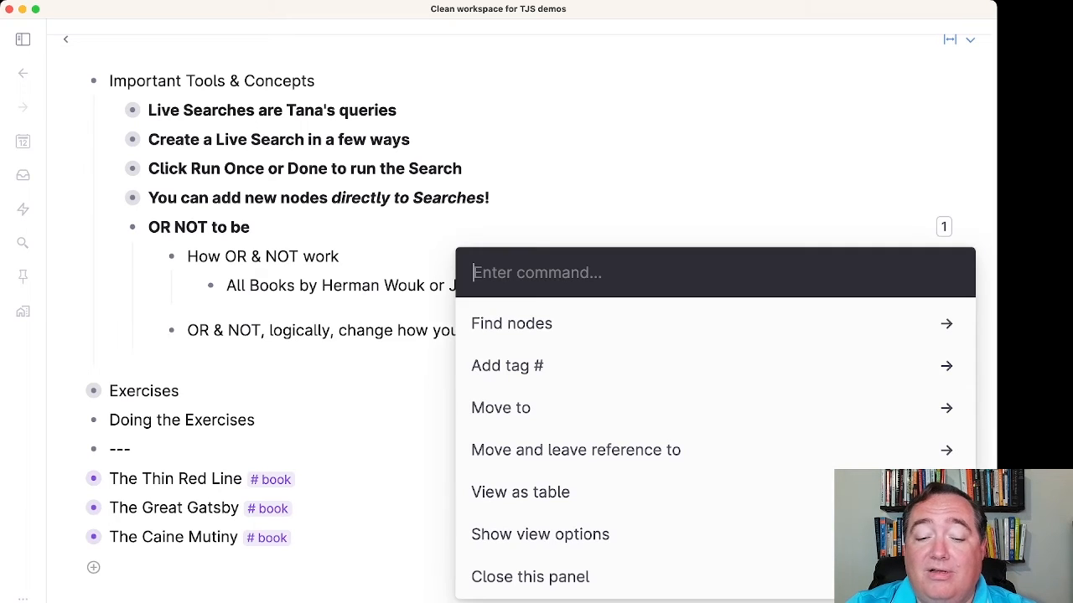
{"action": "type", "text": "searc"}
{"action": "key", "text": "Down"}
{"action": "key", "text": "Down"}
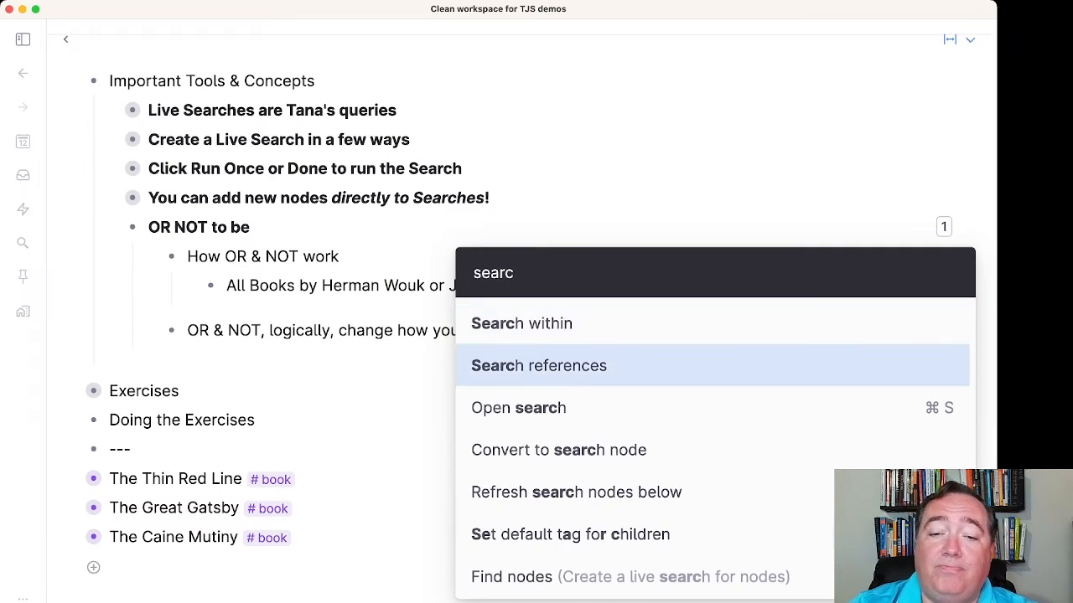
{"action": "key", "text": "Return"}
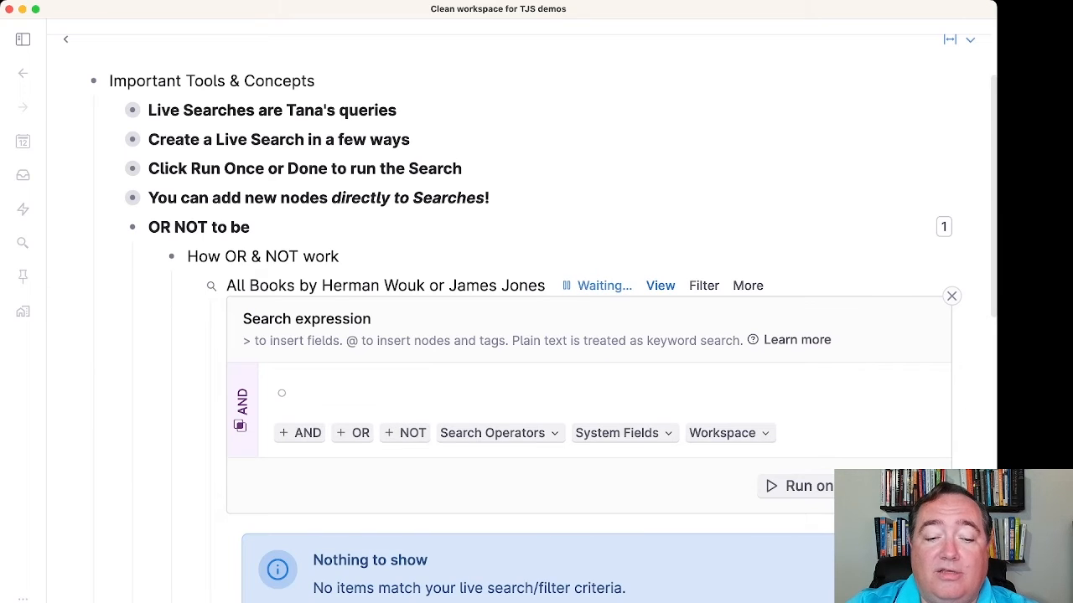
{"action": "type", "text": "#b"}
{"action": "key", "text": "Return"}
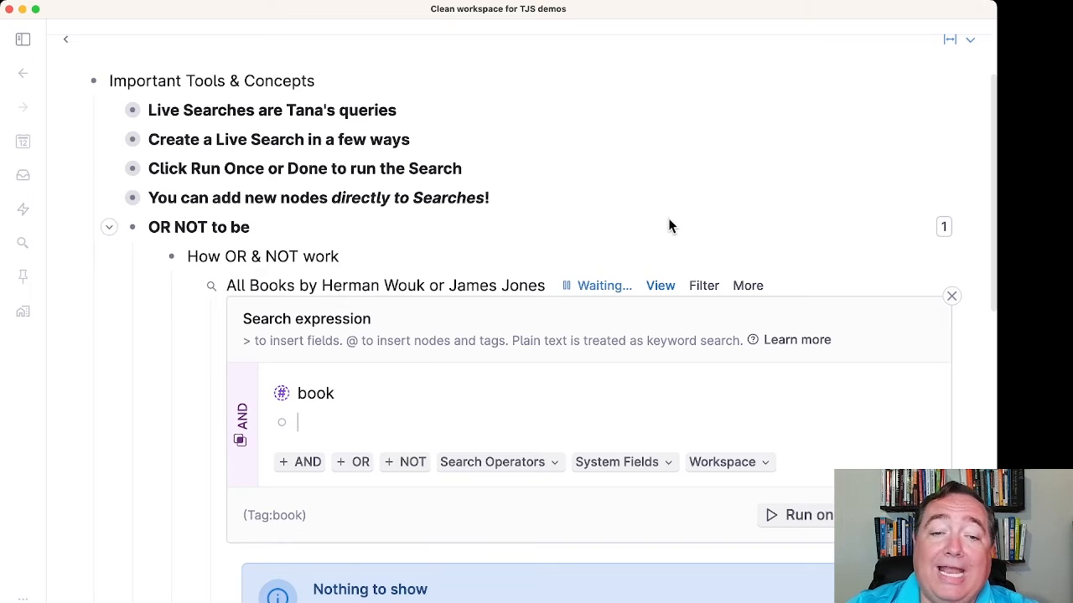
- Add an OR operator beneath the #book supertag in the search expression
{"action": "left_click", "coordinate": [353, 462]}
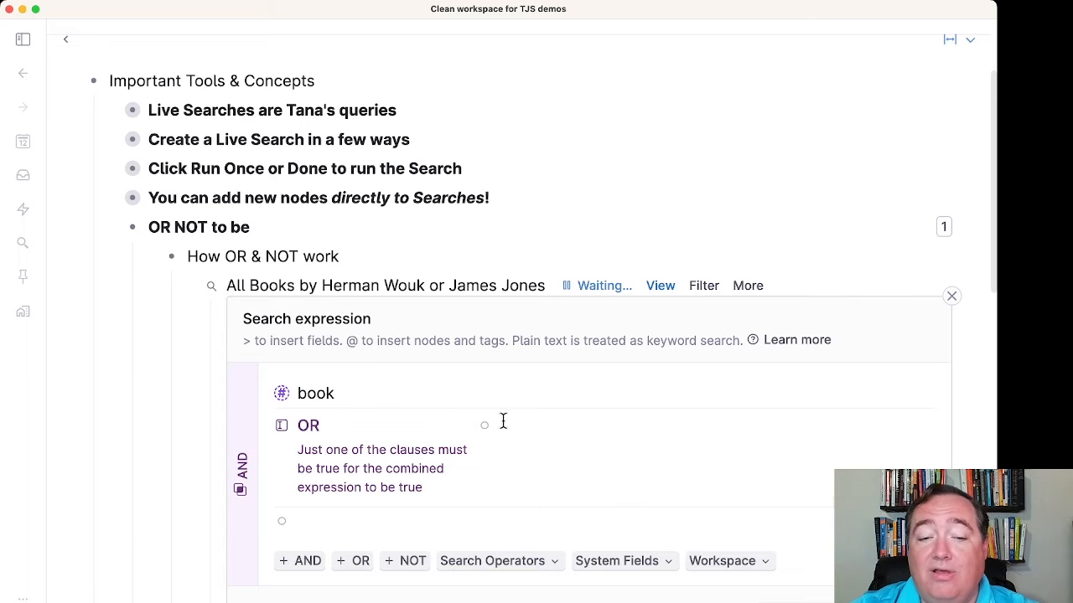
{"action": "key", "text": "super+z"}
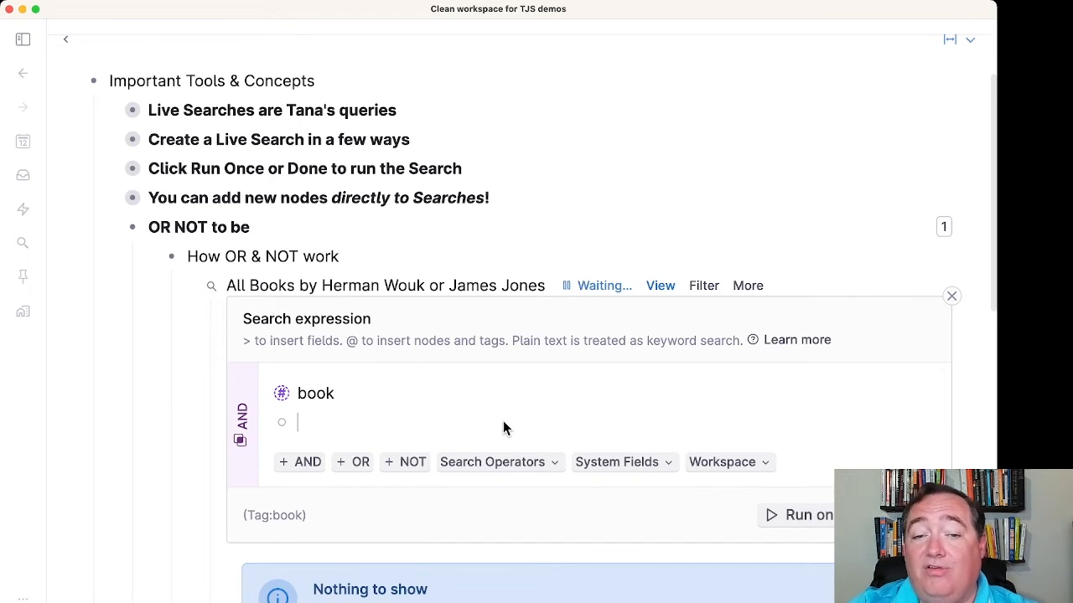
{"action": "type", "text": ">OR"}
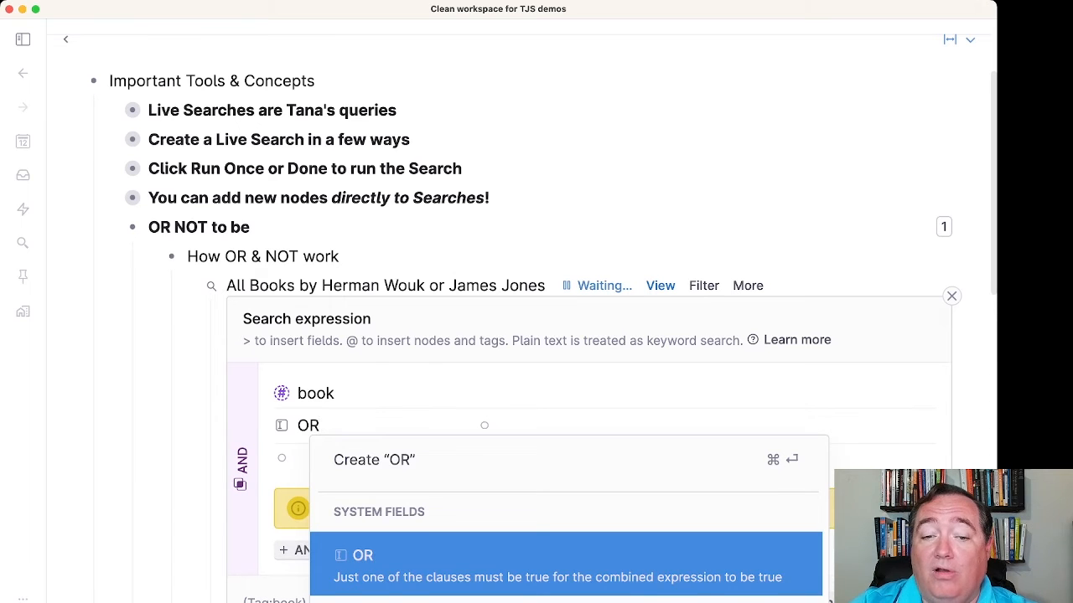
{"action": "key", "text": "Return"}
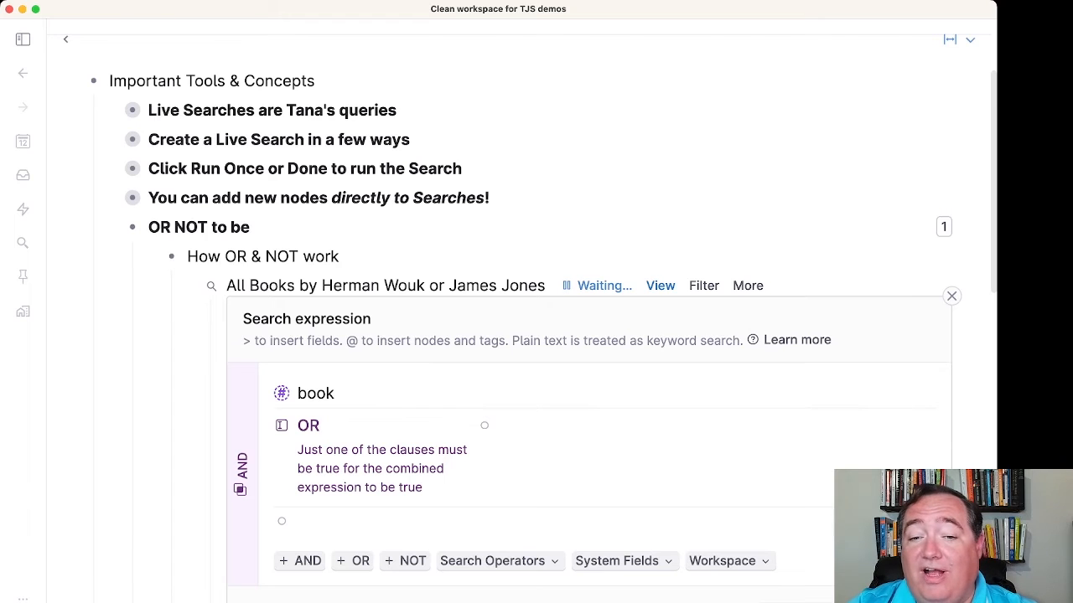
- Fill the OR operator with two Author clauses, one set to Herman Wouk and the other to James Jones
{"action": "left_click", "coordinate": [500, 426]}
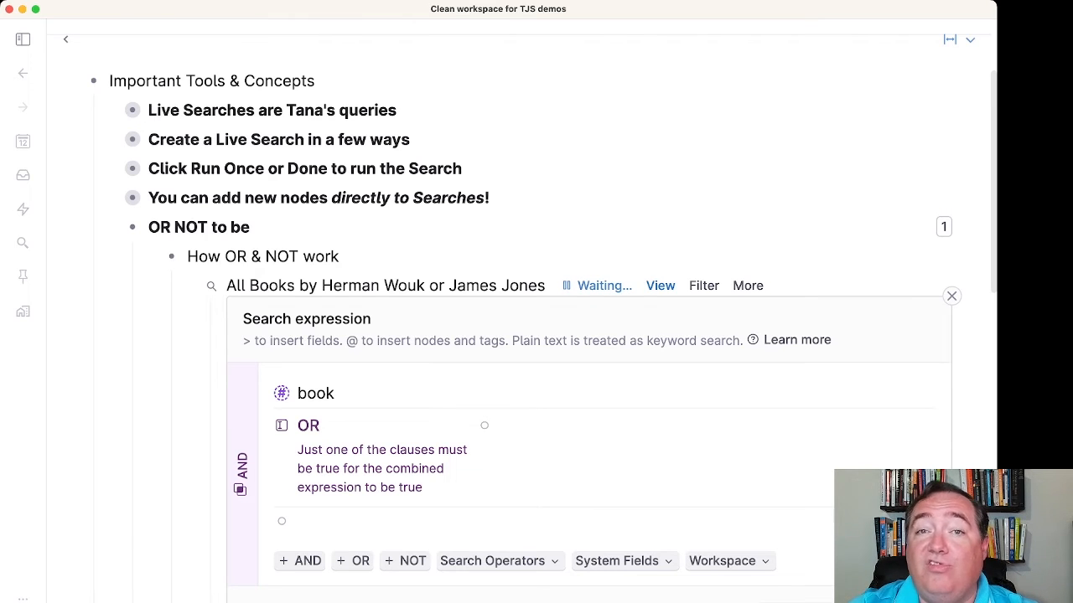
{"action": "type", "text": ">"}
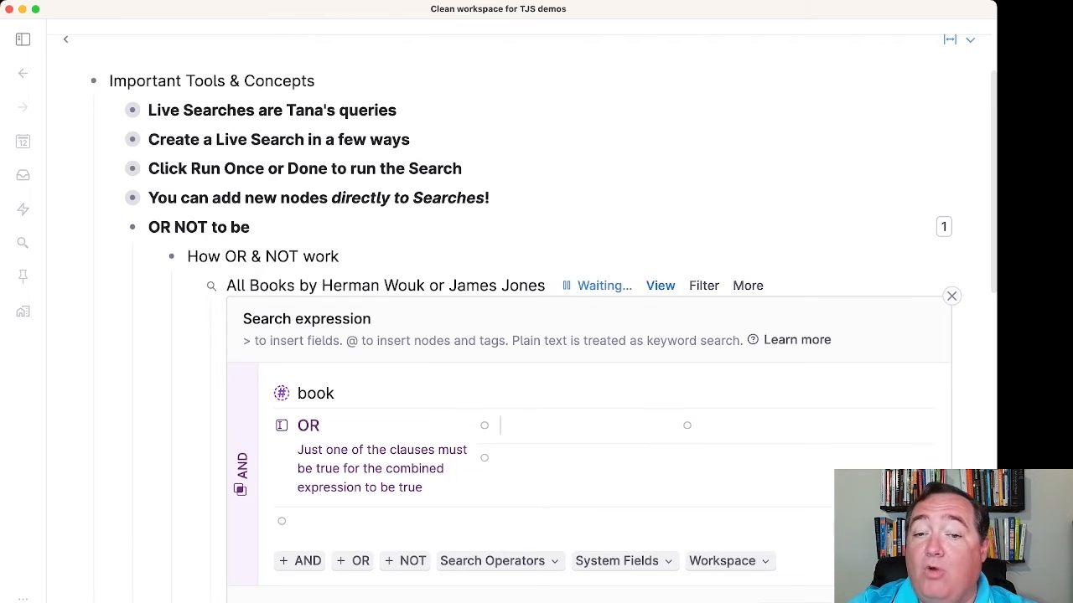
{"action": "type", "text": "Au"}
{"action": "key", "text": "Return"}
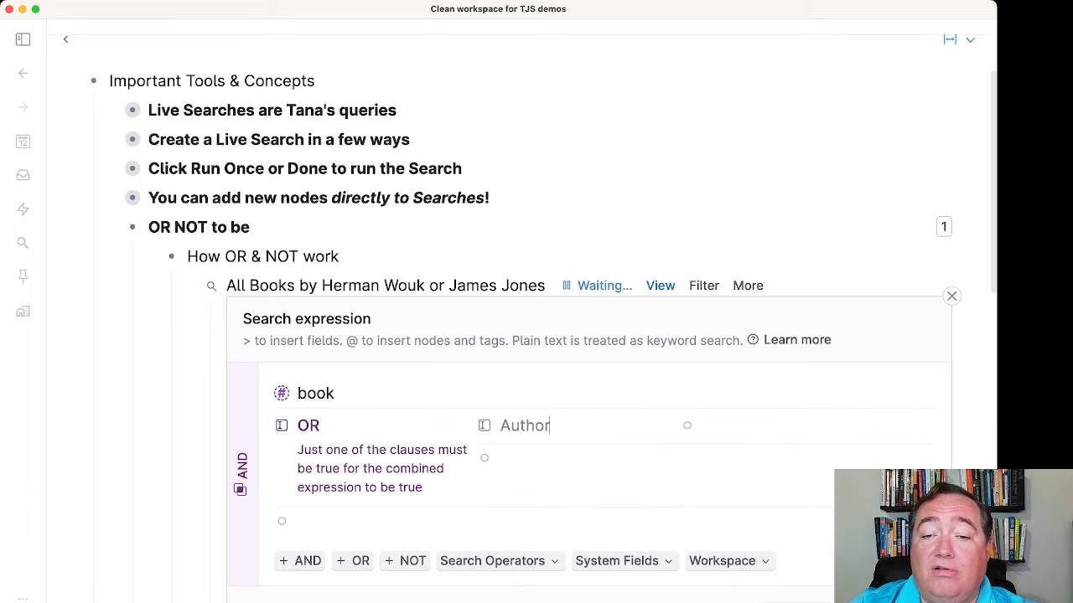
{"action": "type", "text": "Herman Wouk"}
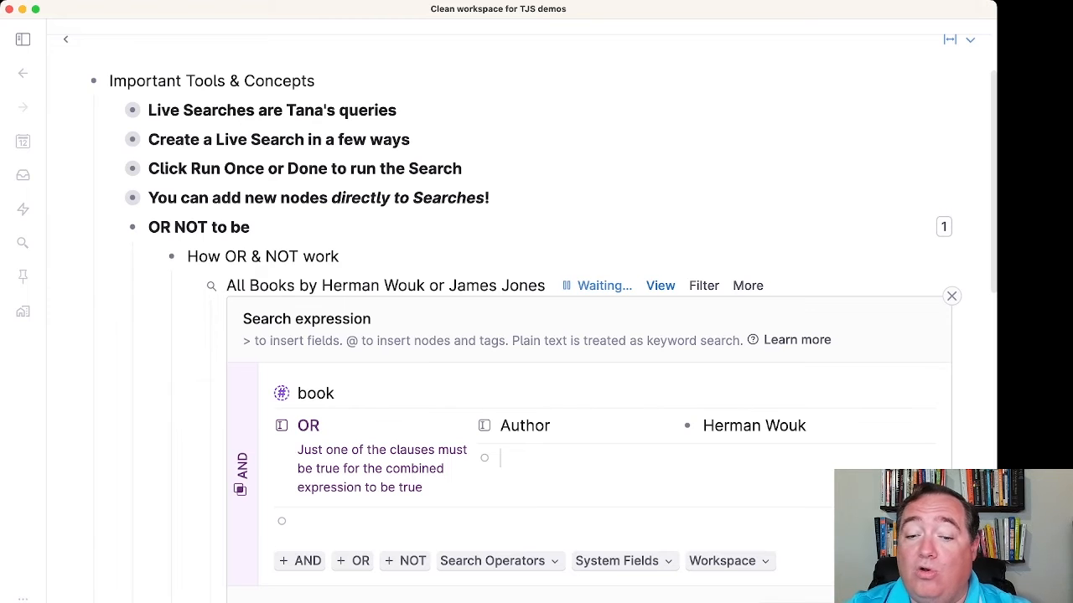
{"action": "type", "text": ">Au"}
{"action": "key", "text": "Return"}
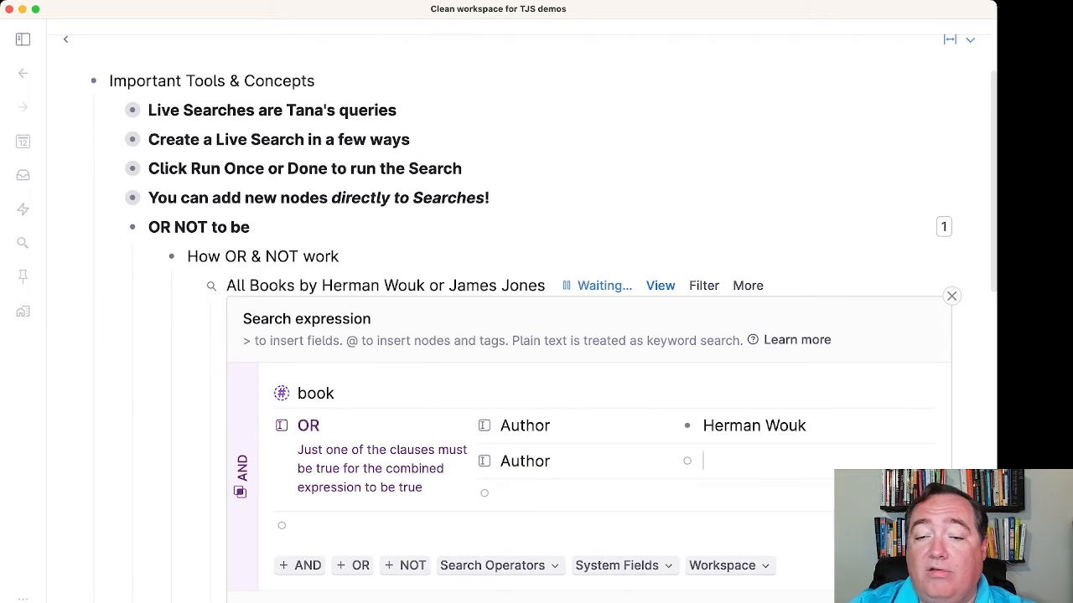
{"action": "type", "text": "James Jones"}
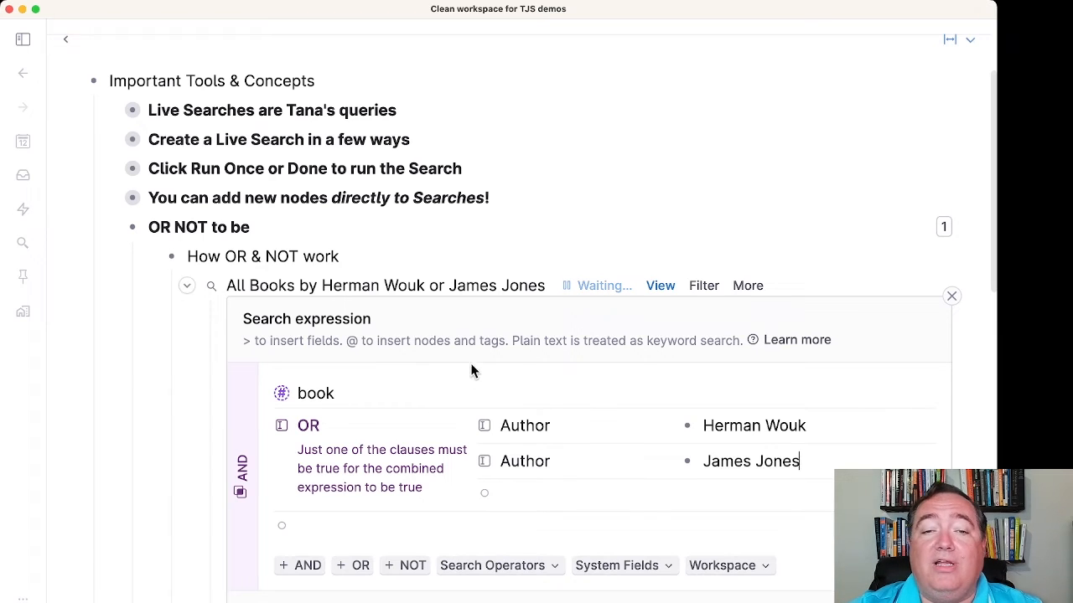
- Close the search expression with Done to run it as a live query and view the resulting books
{"action": "scroll", "coordinate": [472, 360], "scroll_direction": "down", "scroll_amount": 3}
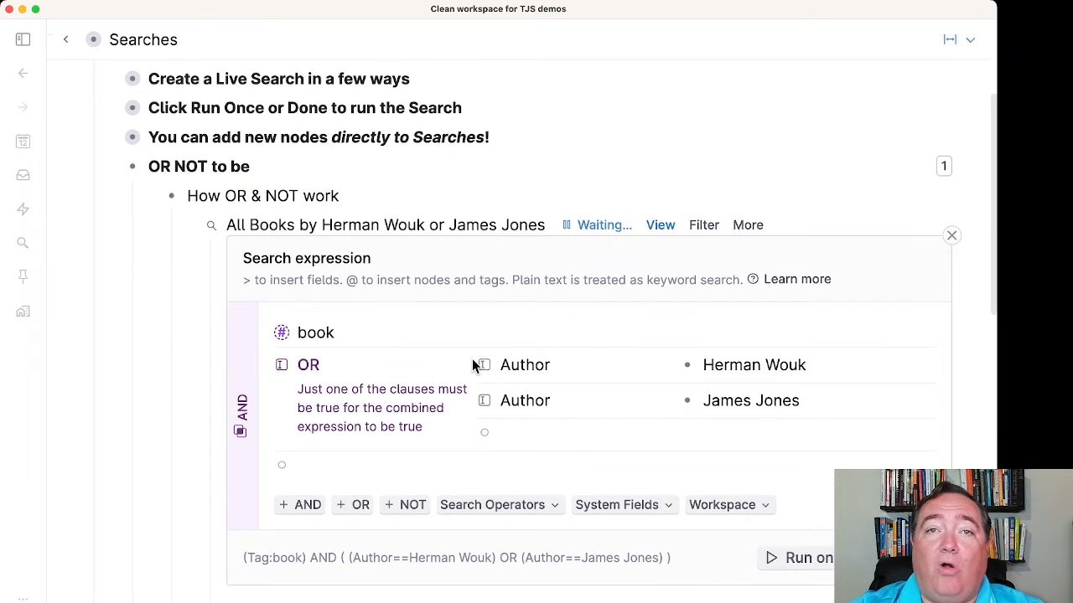
{"action": "scroll", "coordinate": [471, 356], "scroll_direction": "down", "scroll_amount": 2}
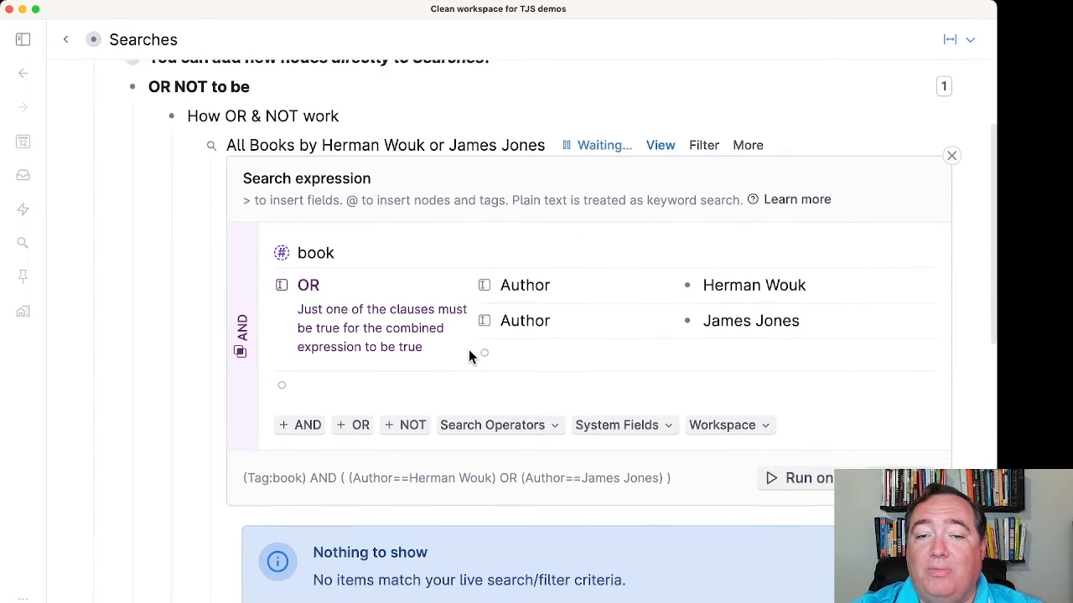
{"action": "left_click", "coordinate": [889, 442]}
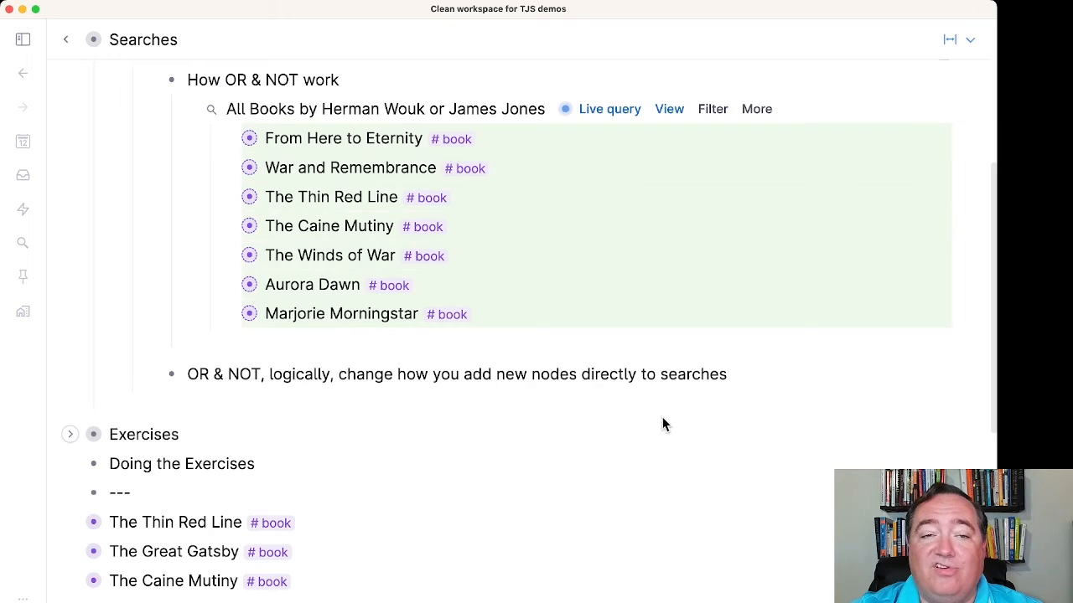
{"action": "scroll", "coordinate": [662, 423], "scroll_direction": "up", "scroll_amount": 2}
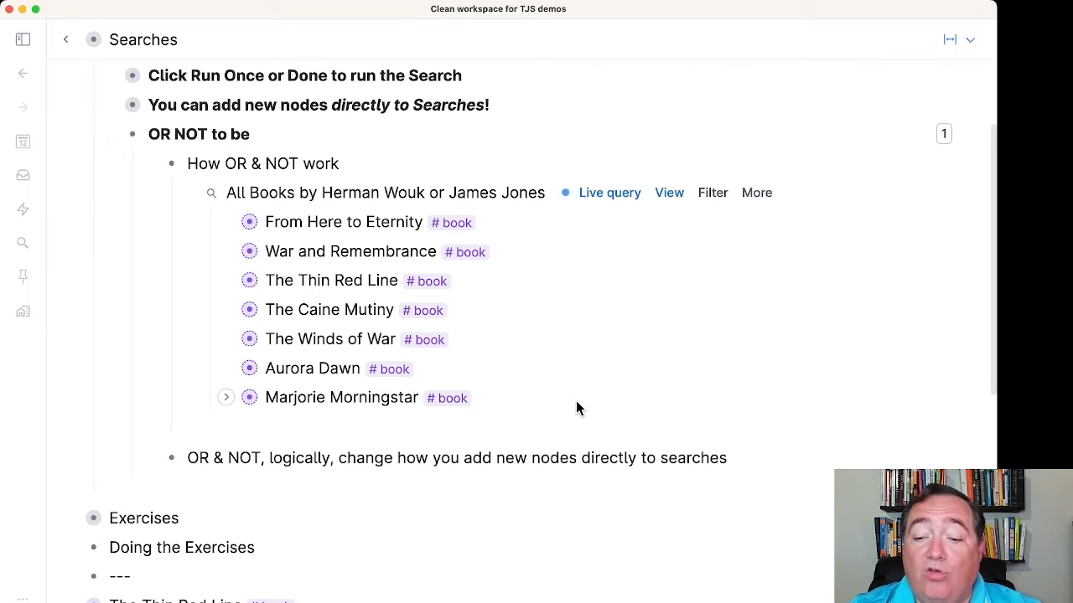
- Add a new #book node directly to the Herman Wouk or James Jones search results and set its Author to James Jones
{"action": "key", "text": "Return"}
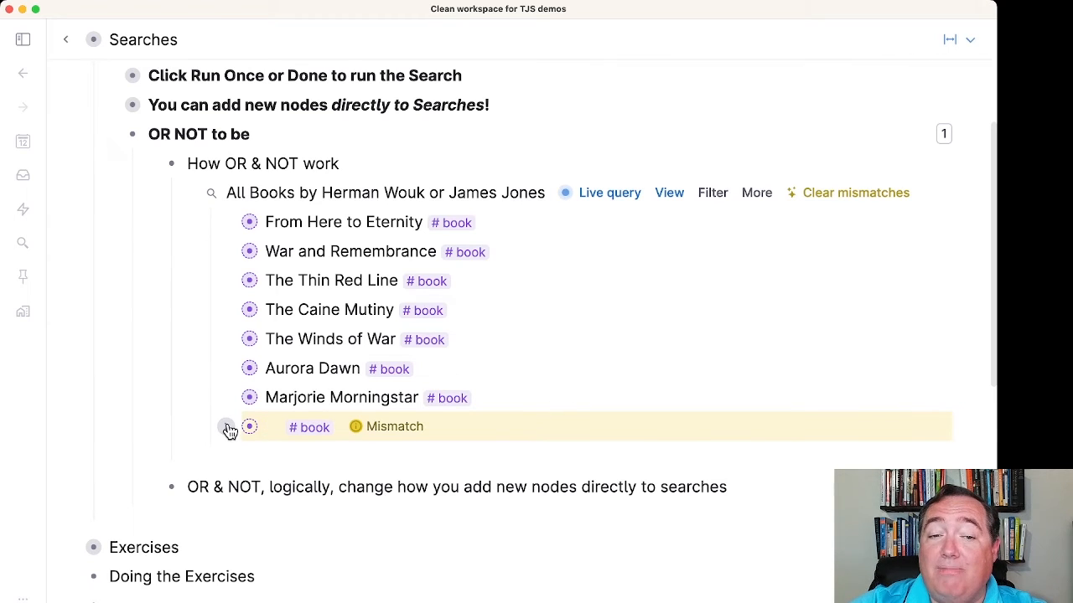
{"action": "left_click", "coordinate": [228, 430]}
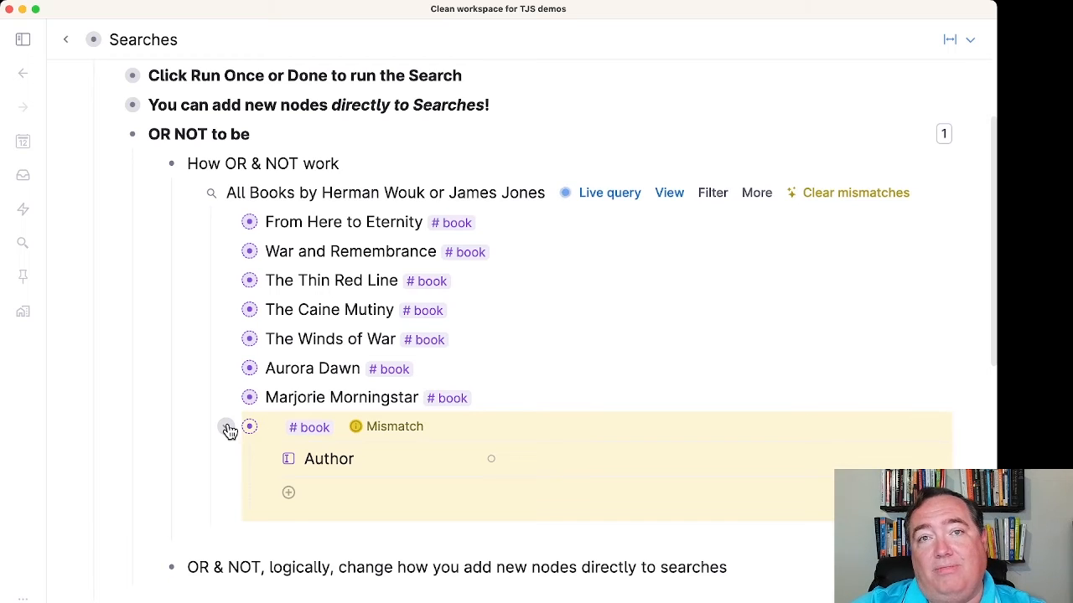
{"action": "left_click", "coordinate": [535, 464]}
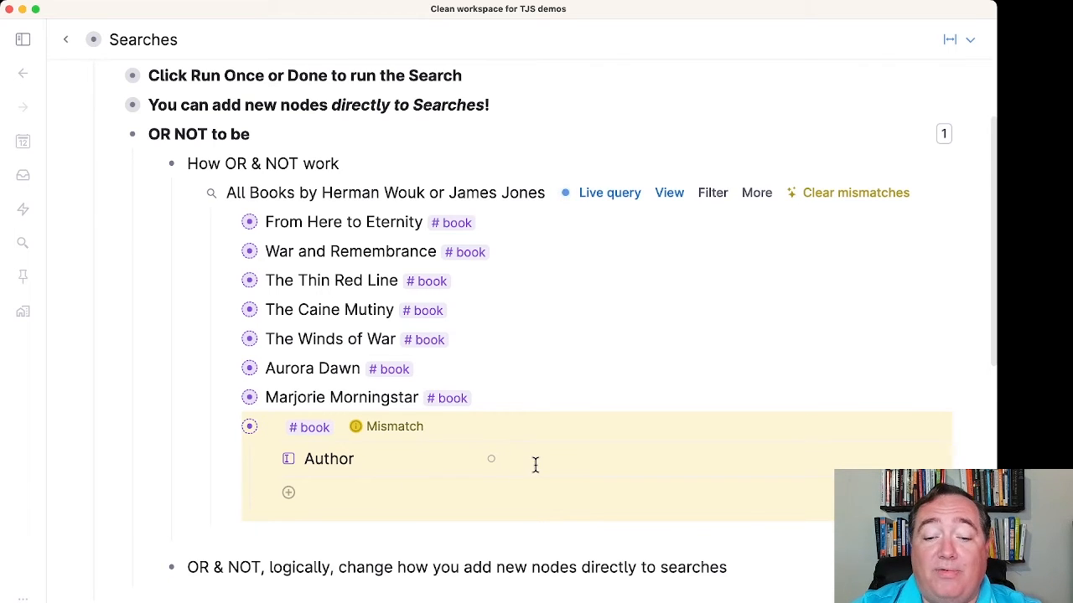
{"action": "type", "text": "James Jones"}
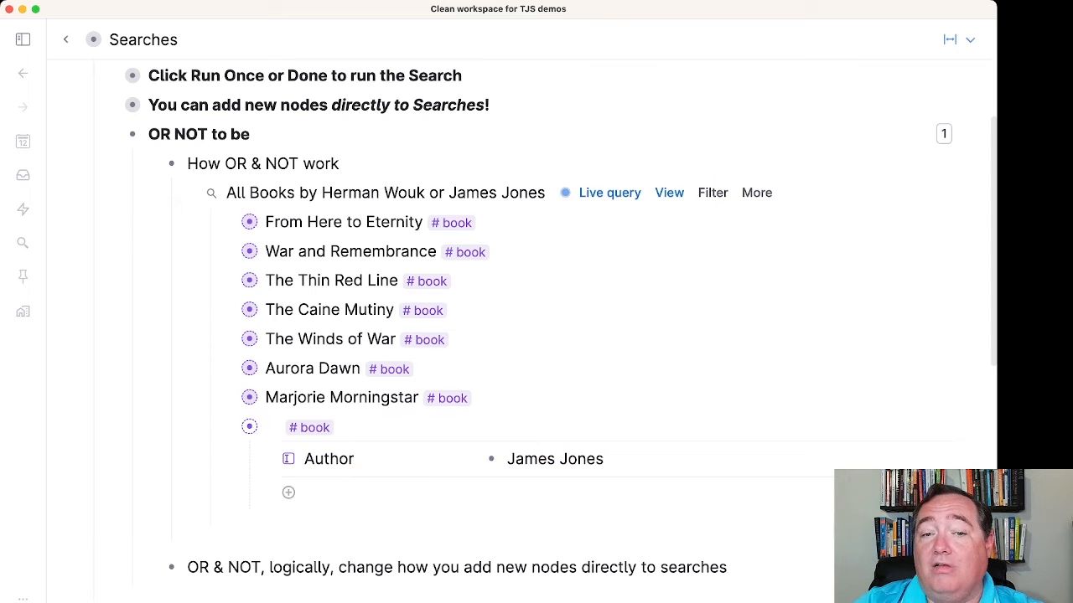
- Replace the new book node's Author value with Herman Wouk
{"action": "key", "text": "BackSpace"}
{"action": "key", "text": "BackSpace"}
{"action": "key", "text": "BackSpace"}
{"action": "key", "text": "BackSpace"}
{"action": "key", "text": "BackSpace"}
{"action": "key", "text": "BackSpace"}
{"action": "key", "text": "BackSpace"}
{"action": "key", "text": "BackSpace"}
{"action": "key", "text": "BackSpace"}
{"action": "key", "text": "BackSpace"}
{"action": "key", "text": "BackSpace"}
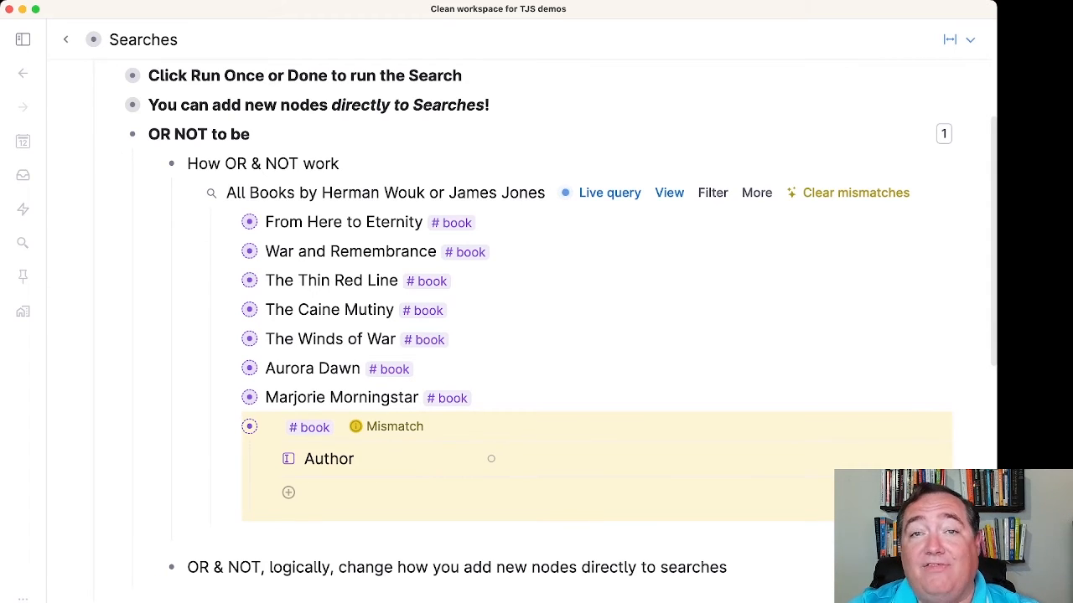
{"action": "type", "text": "Herman Wouk"}
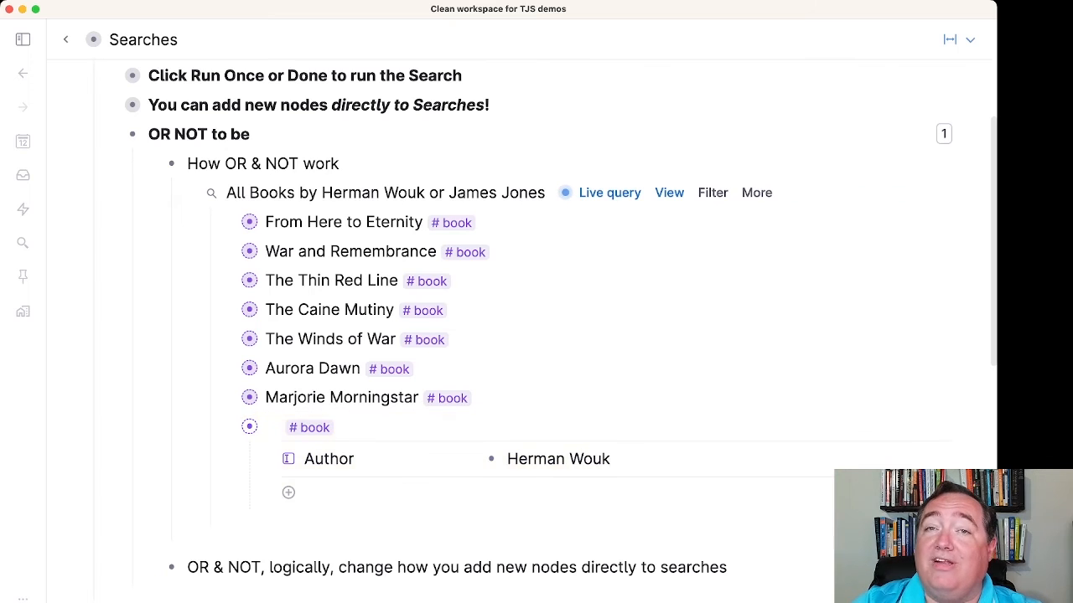
- Name the untitled book node "The Hope" and collapse its fields
{"action": "key", "text": "Up"}
{"action": "key", "text": "Up"}
{"action": "key", "text": "Up"}
{"action": "key", "text": "Up"}
{"action": "key", "text": "Up"}
{"action": "key", "text": "Up"}
{"action": "key", "text": "Up"}
{"action": "key", "text": "Up"}
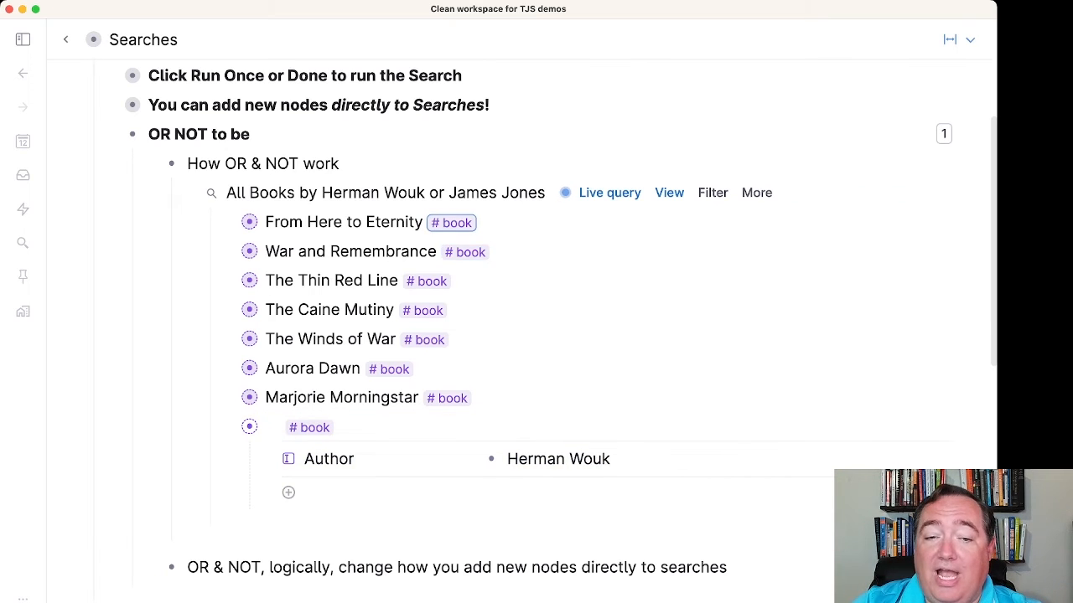
{"action": "key", "text": "Down"}
{"action": "key", "text": "Down"}
{"action": "key", "text": "Down"}
{"action": "key", "text": "Down"}
{"action": "key", "text": "Down"}
{"action": "key", "text": "Down"}
{"action": "key", "text": "Down"}
{"action": "type", "text": "The Hope"}
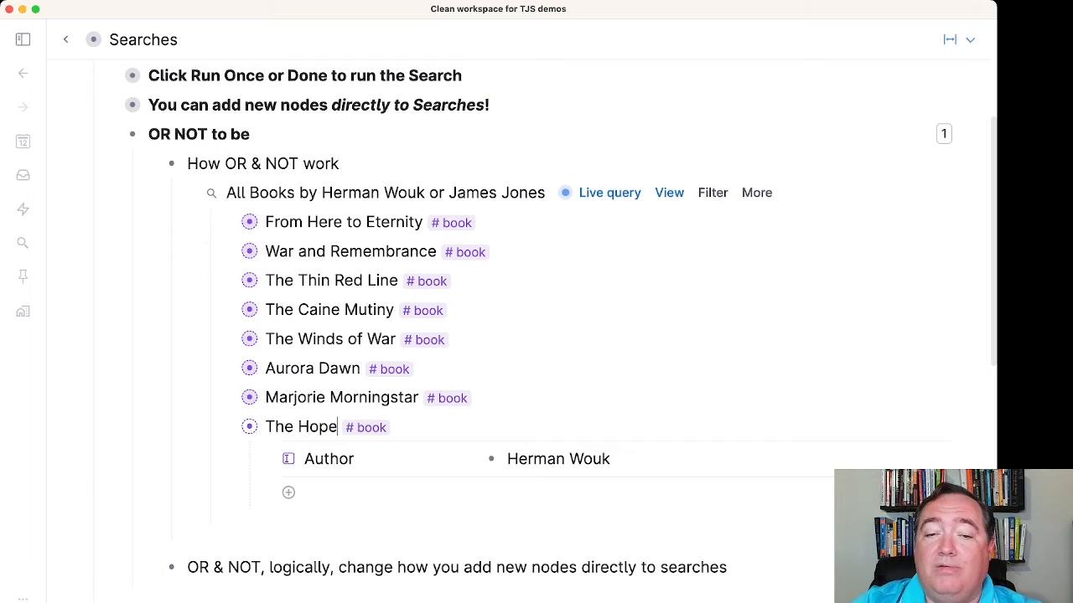
{"action": "key", "text": "Escape"}
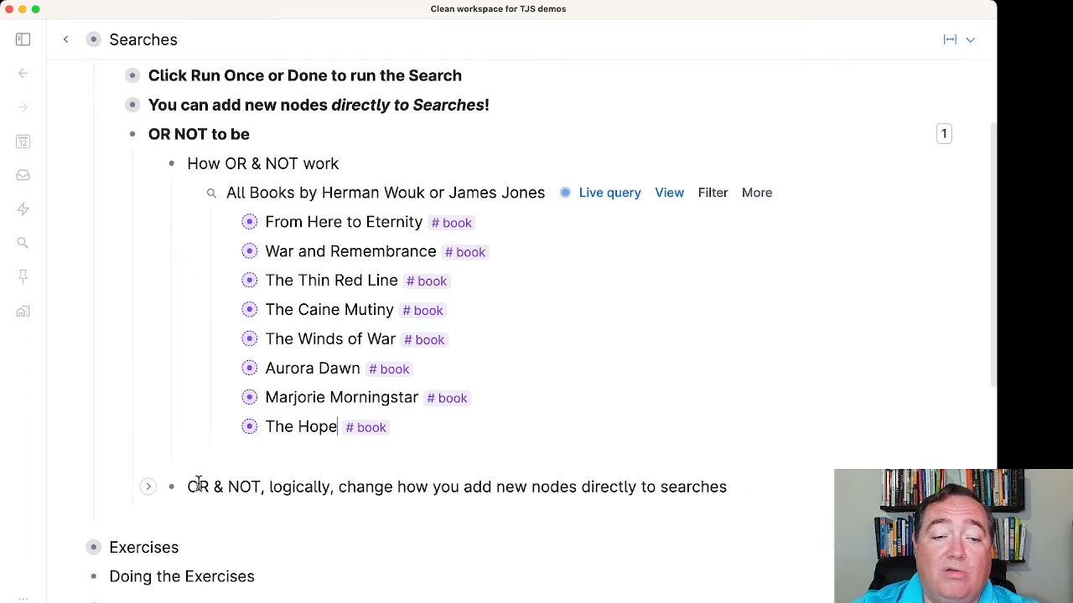
- Create a node "All Books NOT by Herman Wouk" under "How OR & NOT work", below the existing search
{"action": "key", "text": "Return"}
{"action": "key", "text": "Tab"}
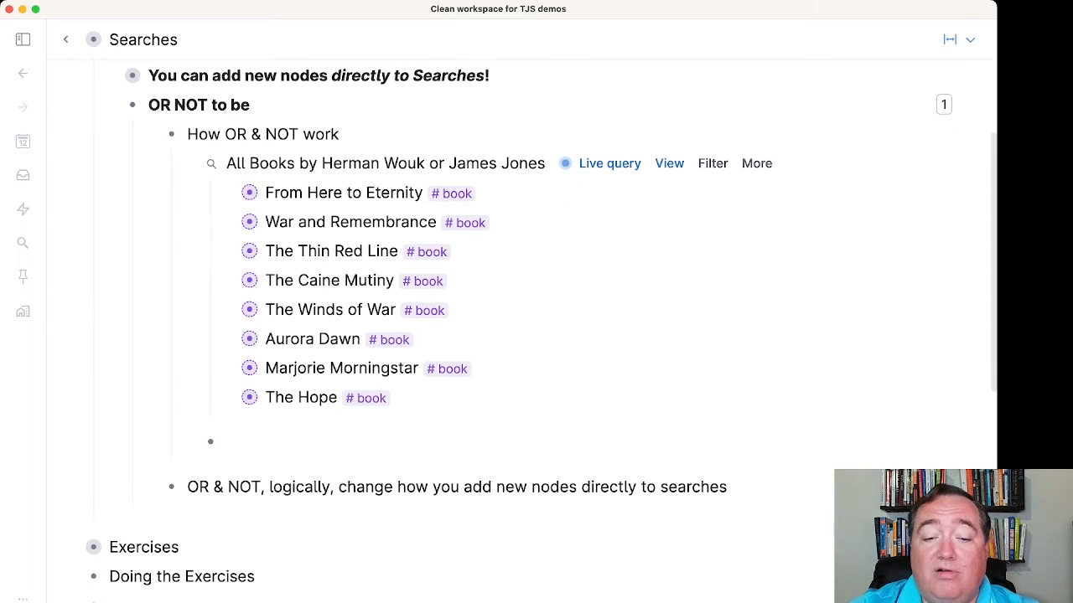
{"action": "type", "text": "Al"}
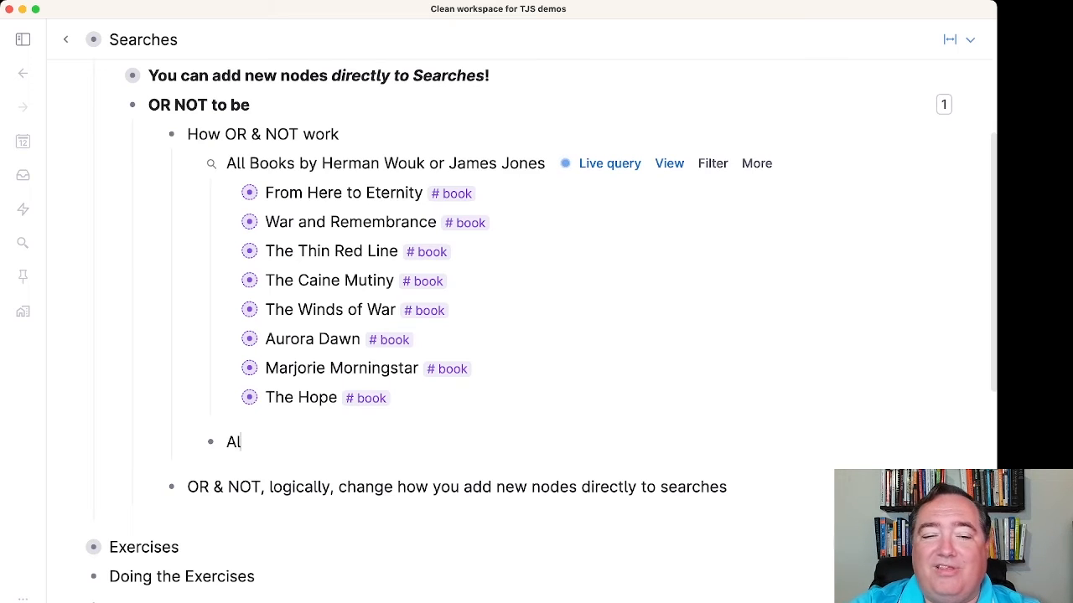
{"action": "type", "text": "l Bokoks by"}
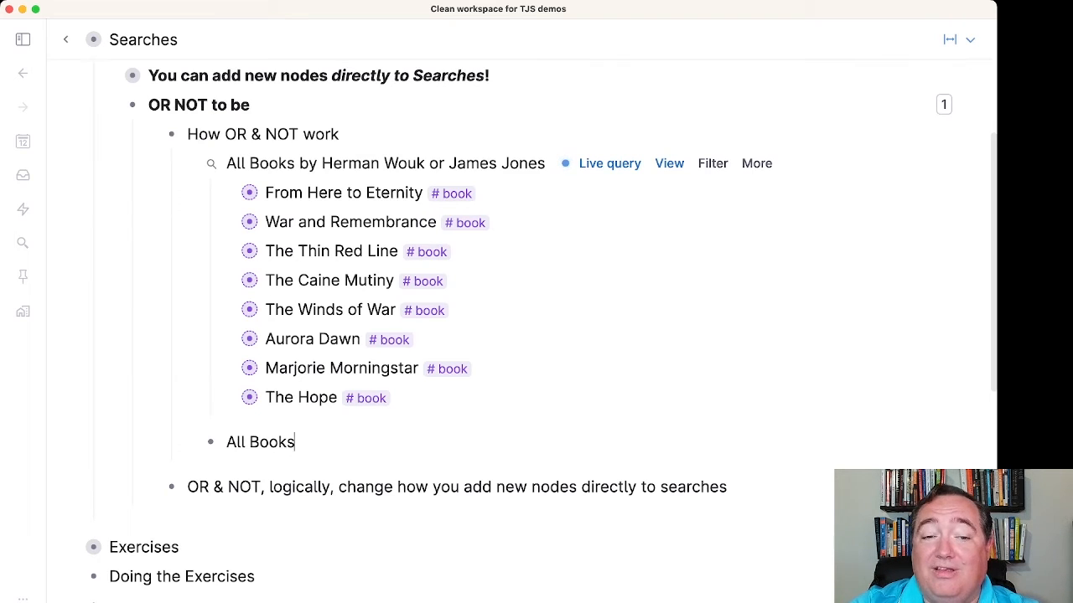
{"action": "key", "text": "BackSpace"}
{"action": "key", "text": "BackSpace"}
{"action": "key", "text": "BackSpace"}
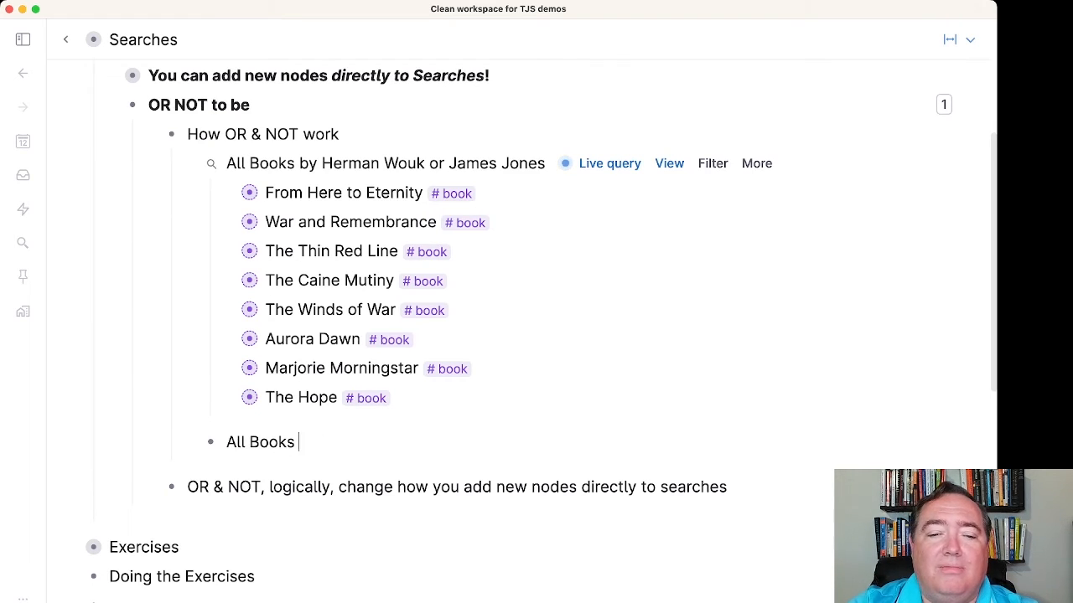
{"action": "type", "text": "NOT by Herman Wouk"}
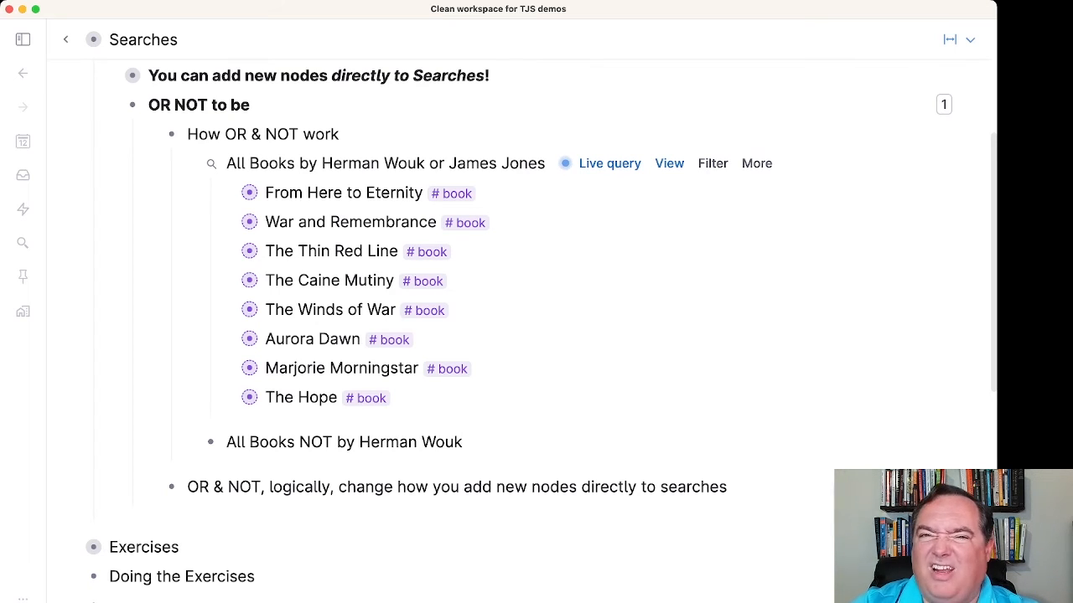
- Convert the "All Books NOT by Herman Wouk" node to a search node and add the #book supertag to its expression
{"action": "key", "text": "super+k"}
{"action": "type", "text": "sear"}
{"action": "key", "text": "Down"}
{"action": "key", "text": "Down"}
{"action": "key", "text": "Down"}
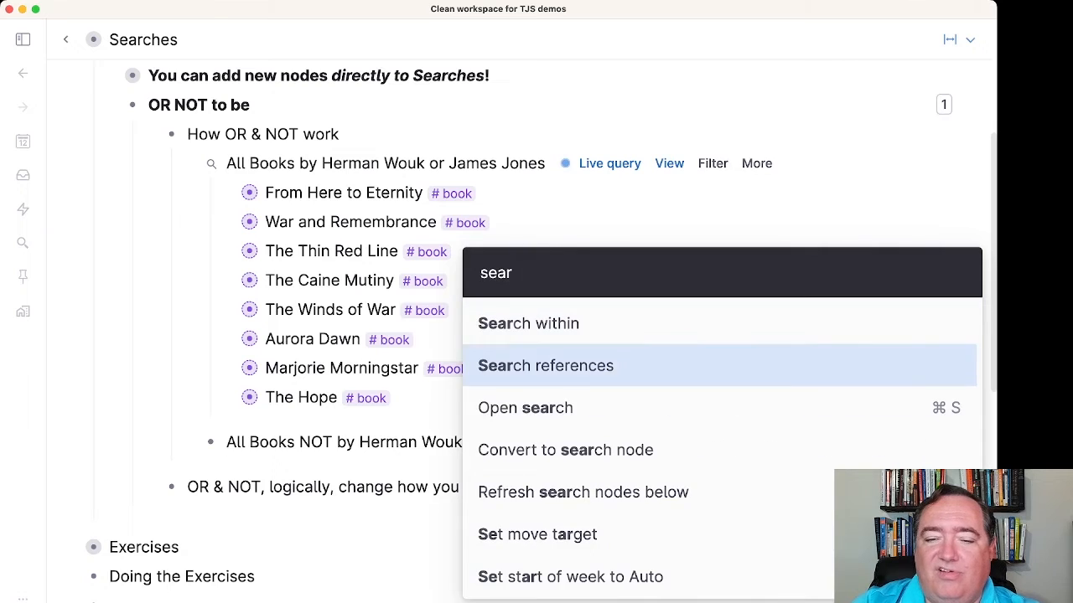
{"action": "key", "text": "Return"}
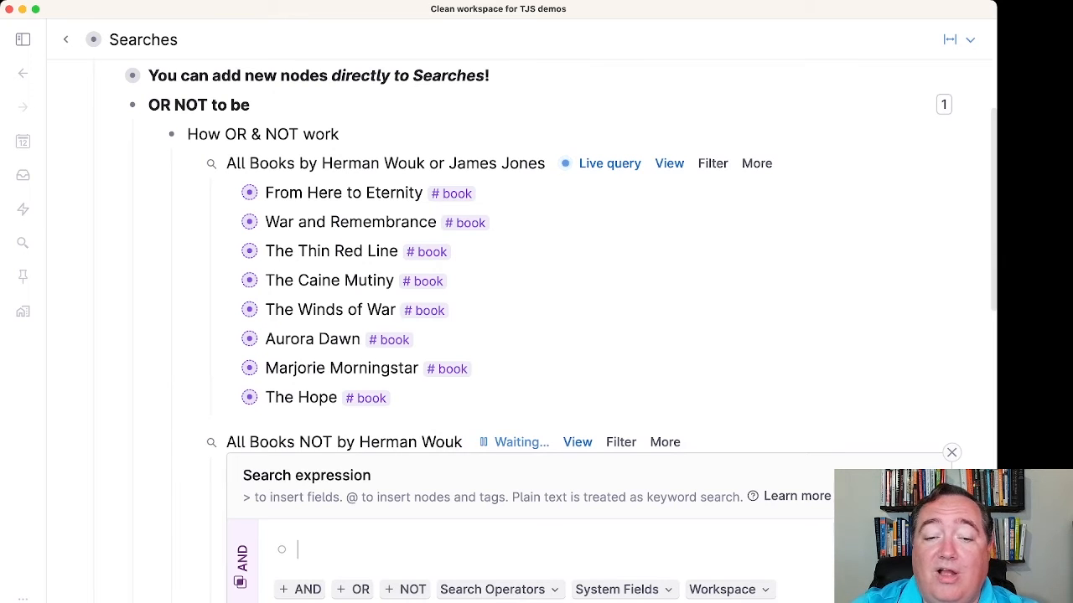
{"action": "type", "text": "#boo"}
{"action": "key", "text": "Return"}
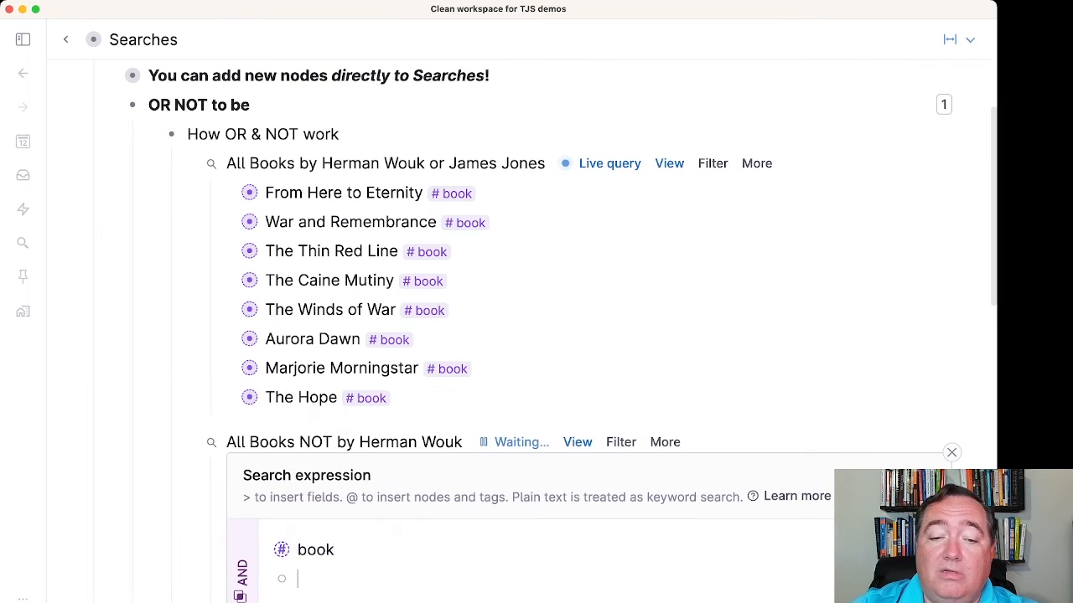
- Add a NOT operator beneath the #book supertag in the search expression
{"action": "scroll", "coordinate": [352, 446], "scroll_direction": "down", "scroll_amount": 4}
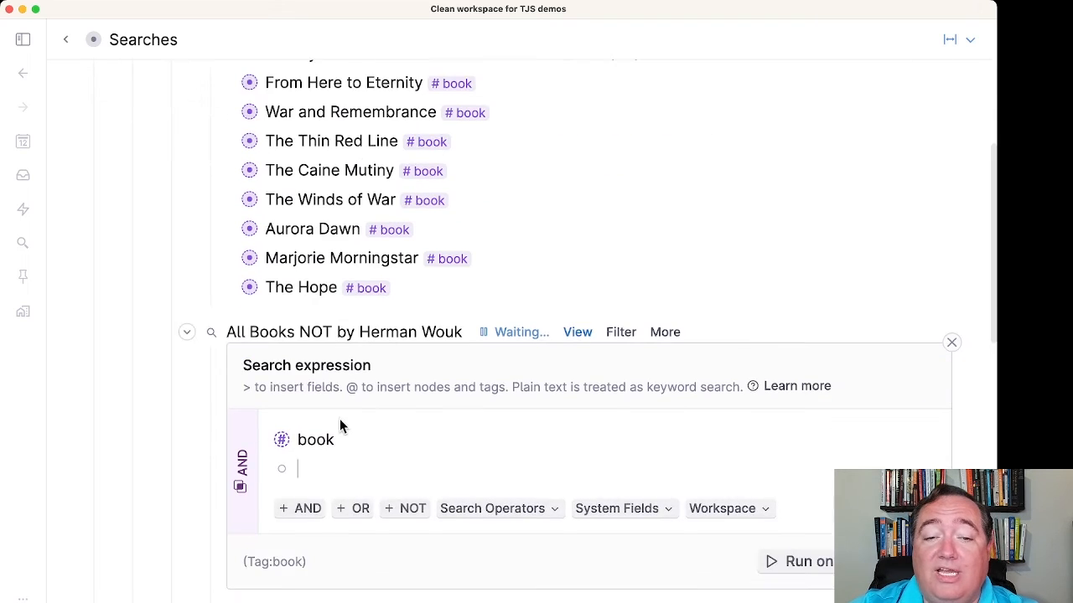
{"action": "scroll", "coordinate": [408, 468], "scroll_direction": "down", "scroll_amount": 5}
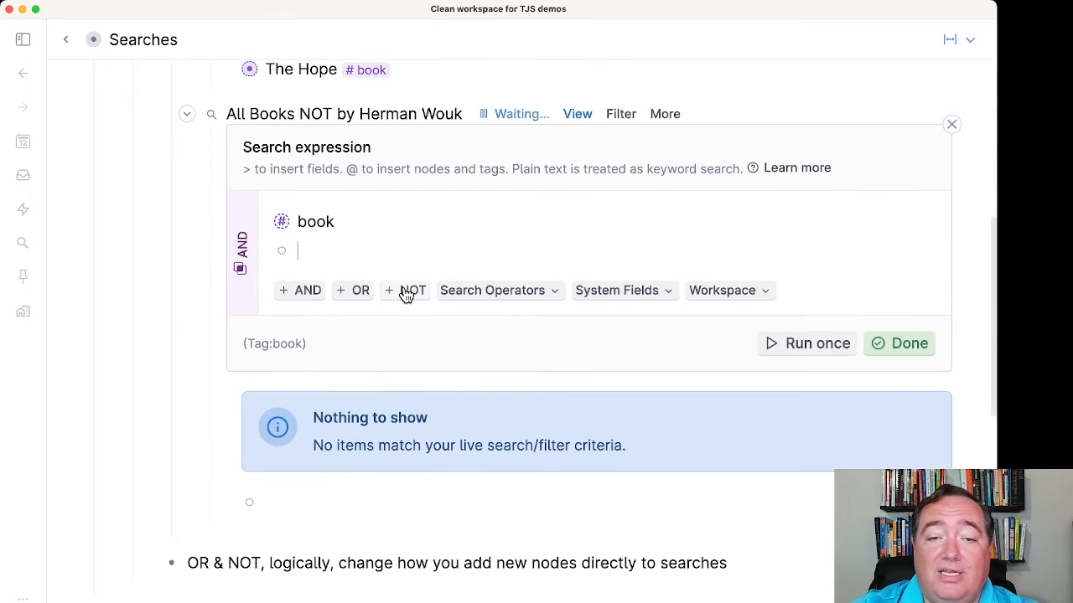
{"action": "type", "text": ">N"}
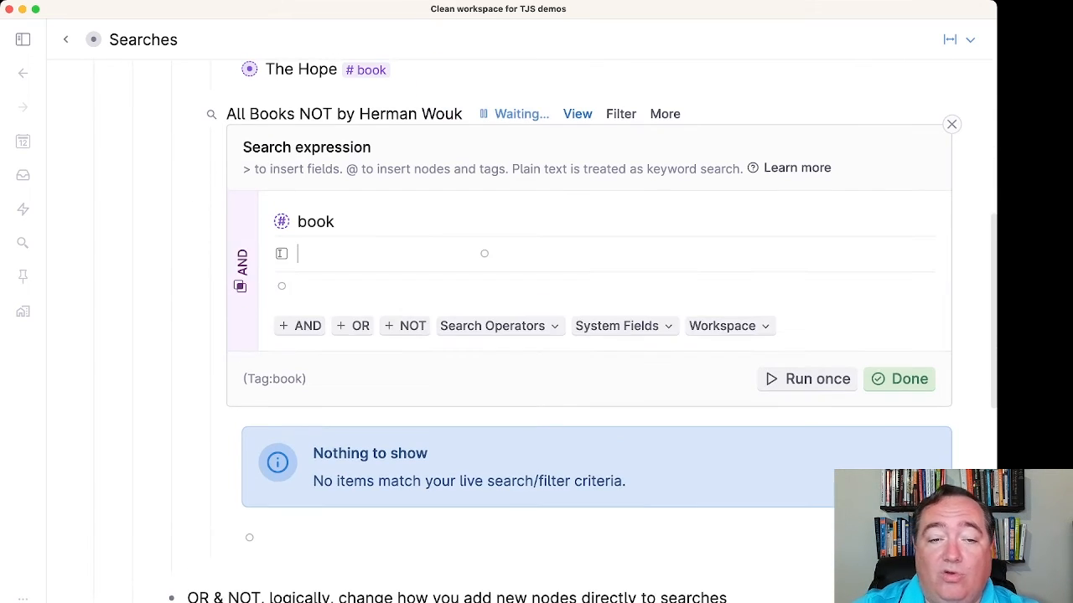
{"action": "type", "text": "O"}
{"action": "key", "text": "Return"}
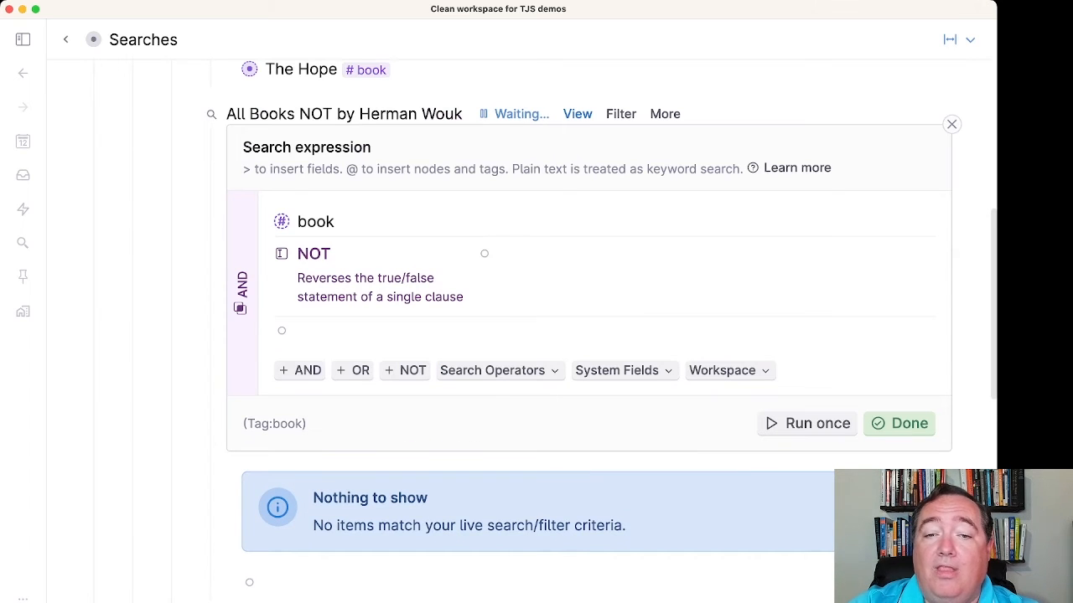
- Give the NOT operator an Author clause set to Herman Wouk and run the search once
{"action": "type", "text": ">Au"}
{"action": "key", "text": "Return"}
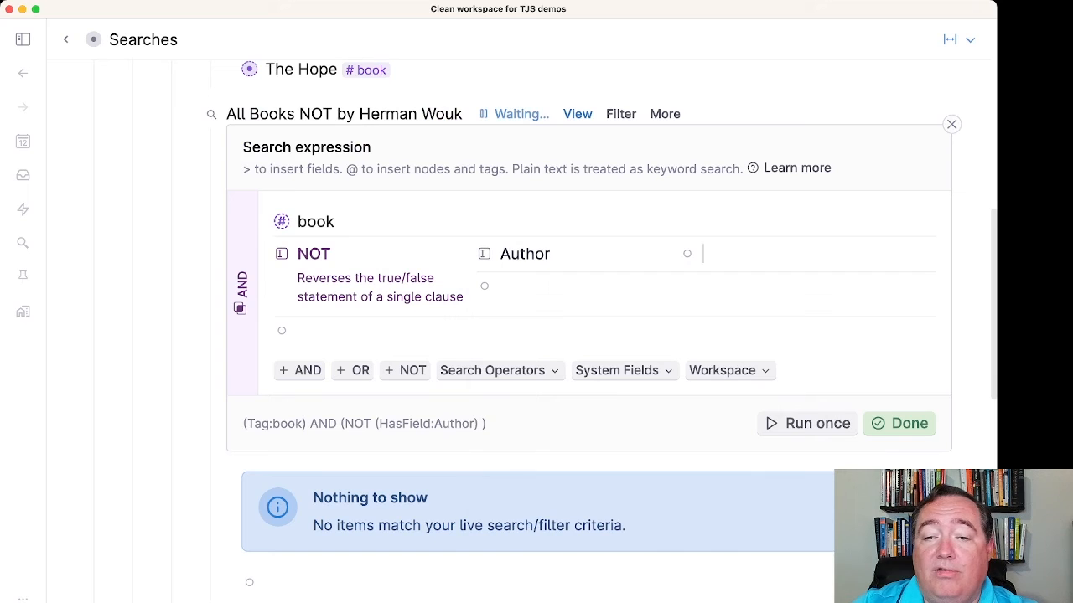
{"action": "type", "text": "Herman Wouk"}
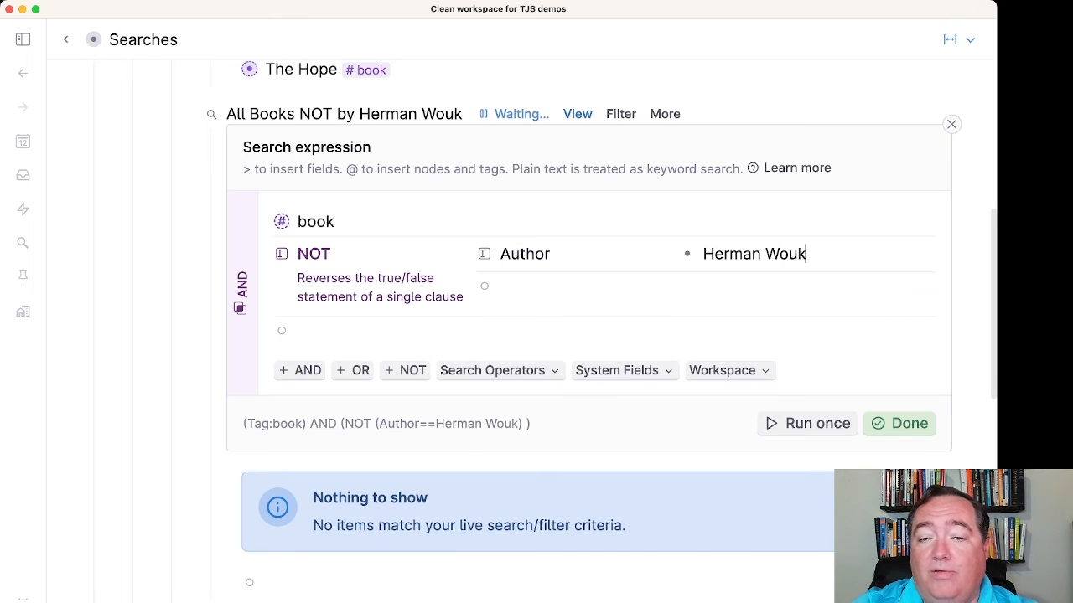
{"action": "left_click", "coordinate": [764, 423]}
{"action": "scroll", "coordinate": [589, 342], "scroll_direction": "down", "scroll_amount": 1}
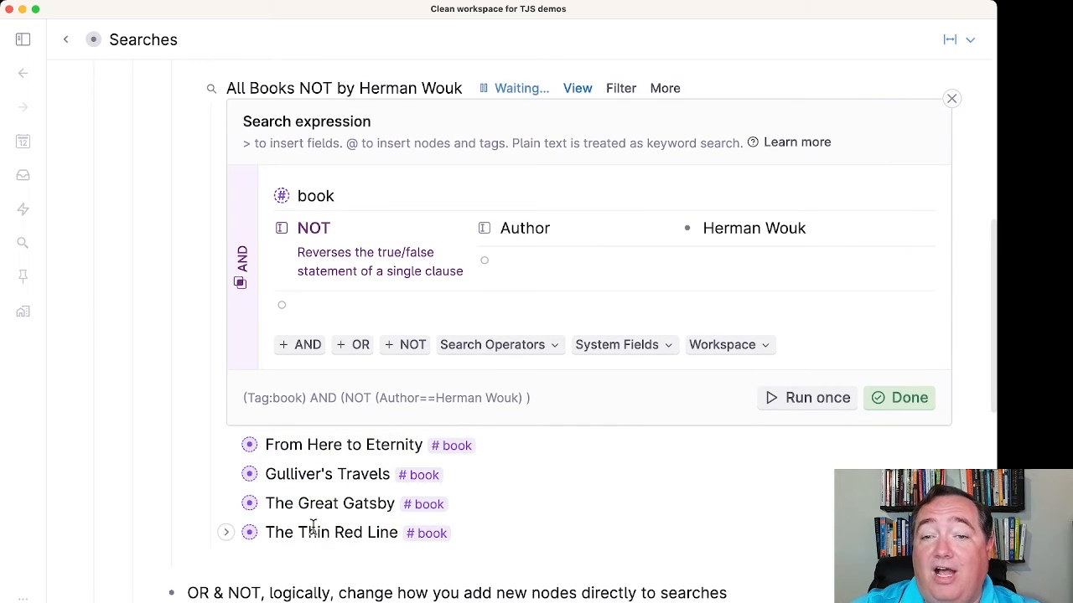
- Change the excluded Author to James Jones, run the search once and review the resulting books
{"action": "triple_click", "coordinate": [714, 228]}
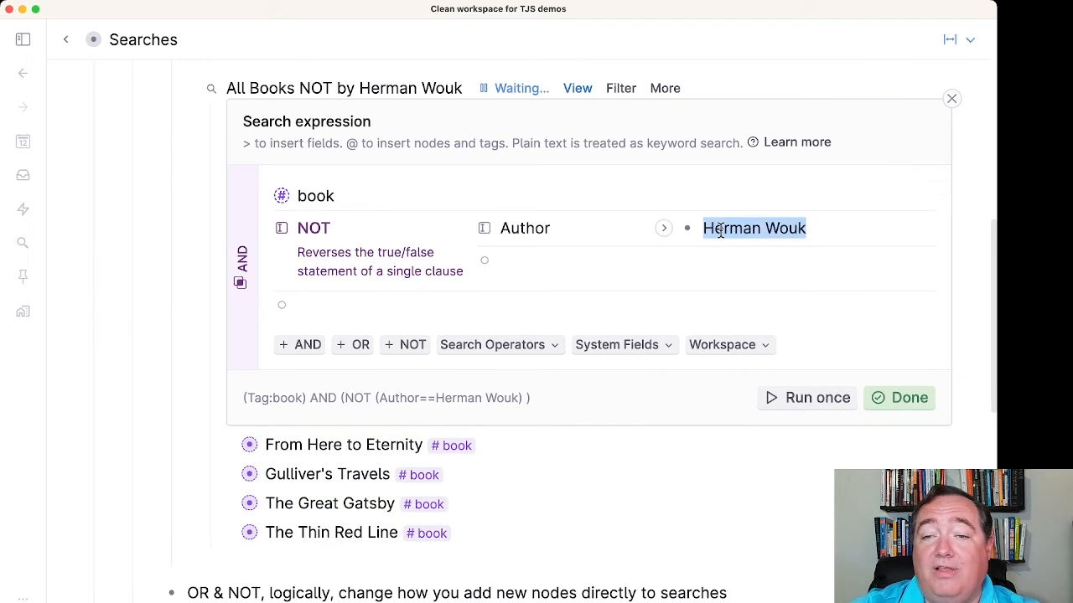
{"action": "type", "text": "James James"}
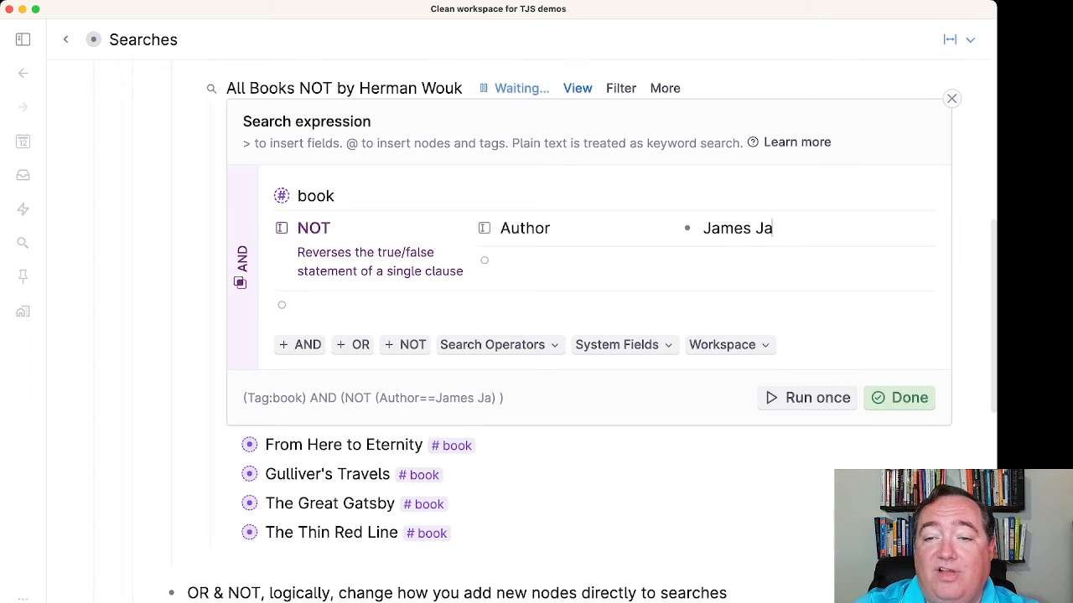
{"action": "key", "text": "BackSpace"}
{"action": "key", "text": "BackSpace"}
{"action": "key", "text": "BackSpace"}
{"action": "key", "text": "BackSpace"}
{"action": "type", "text": "ones"}
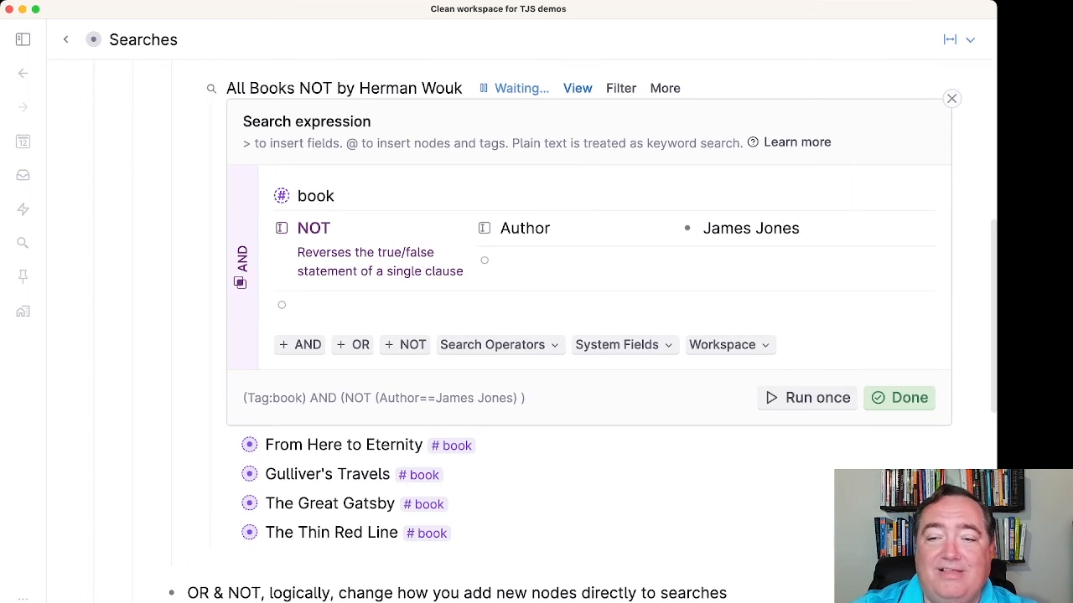
{"action": "left_click", "coordinate": [838, 399]}
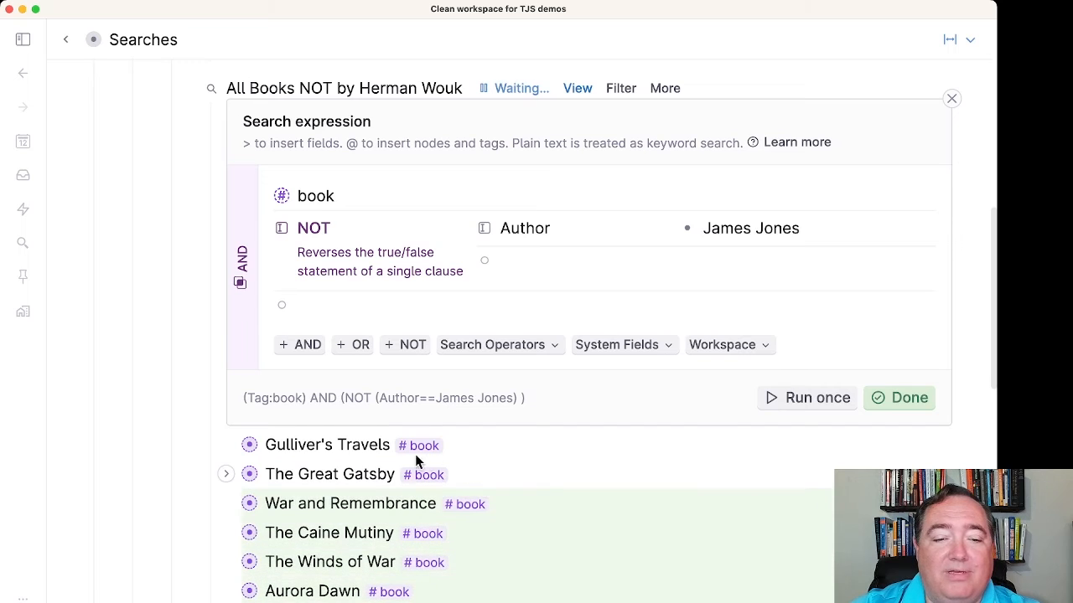
{"action": "scroll", "coordinate": [362, 493], "scroll_direction": "down", "scroll_amount": 2}
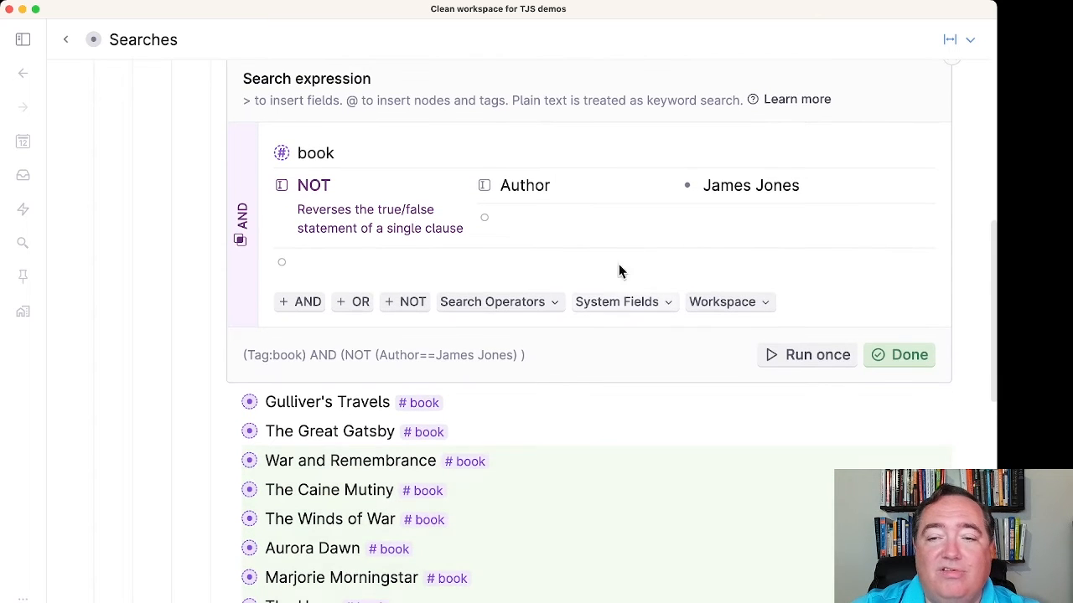
- Change the excluded Author to F. Scott Fitzgerald, run the search once and review the resulting books
{"action": "key", "text": "shift+alt+Right"}
{"action": "key", "text": "shift+alt+Right"}
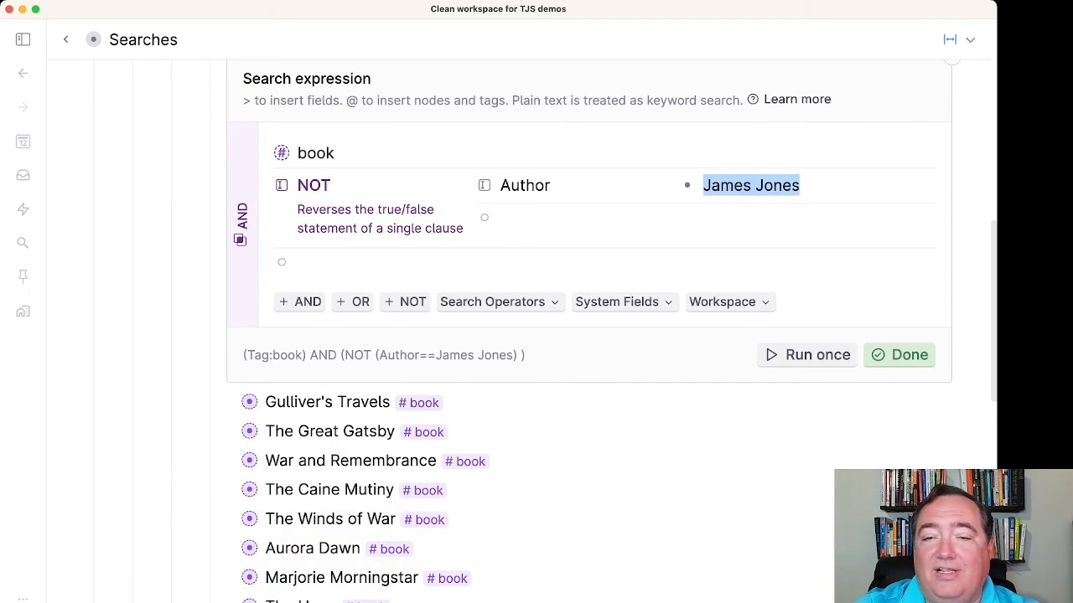
{"action": "type", "text": "F. Scott Fit"}
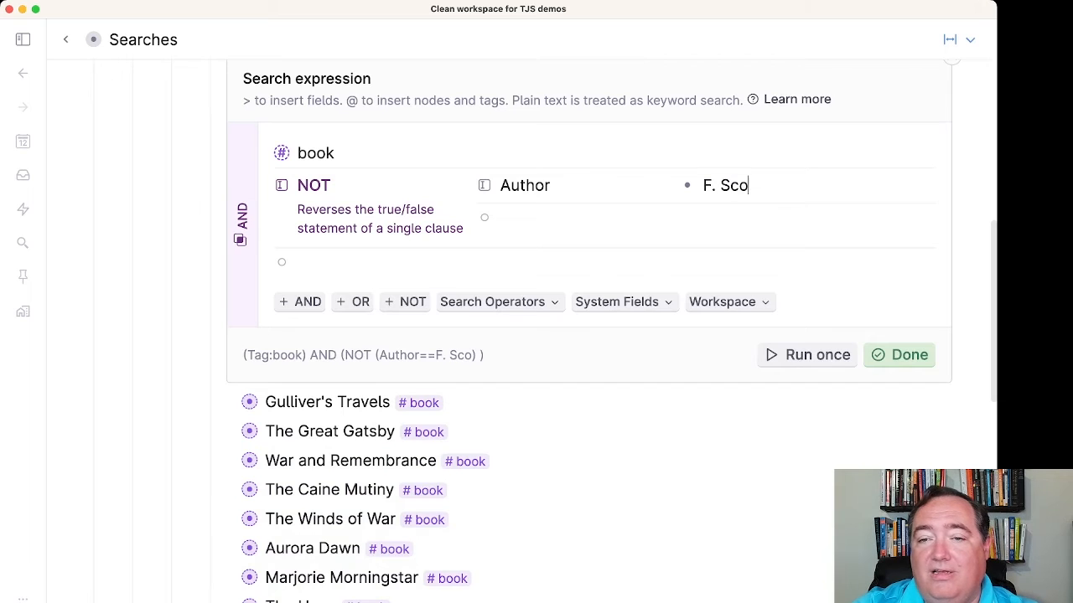
{"action": "type", "text": "zgerald"}
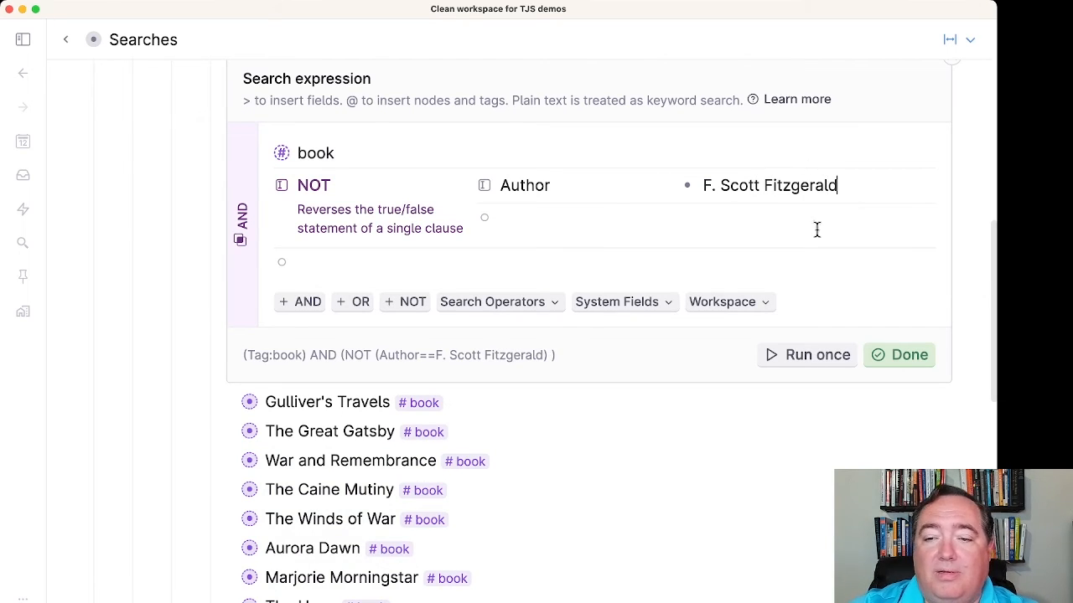
{"action": "left_click", "coordinate": [791, 355]}
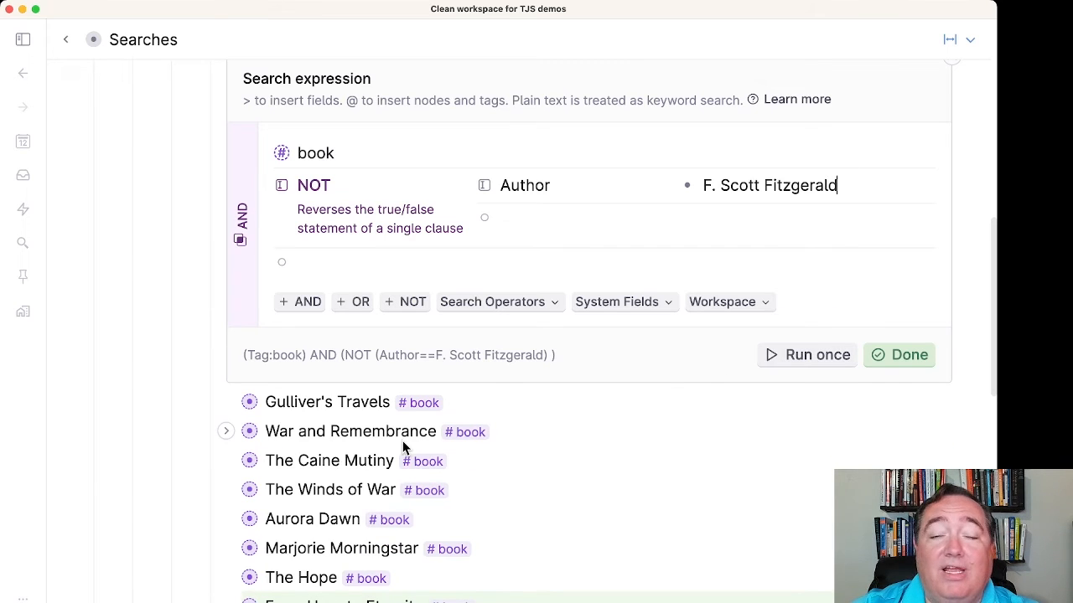
{"action": "scroll", "coordinate": [403, 448], "scroll_direction": "down", "scroll_amount": 1}
{"action": "scroll", "coordinate": [403, 446], "scroll_direction": "up", "scroll_amount": 1}
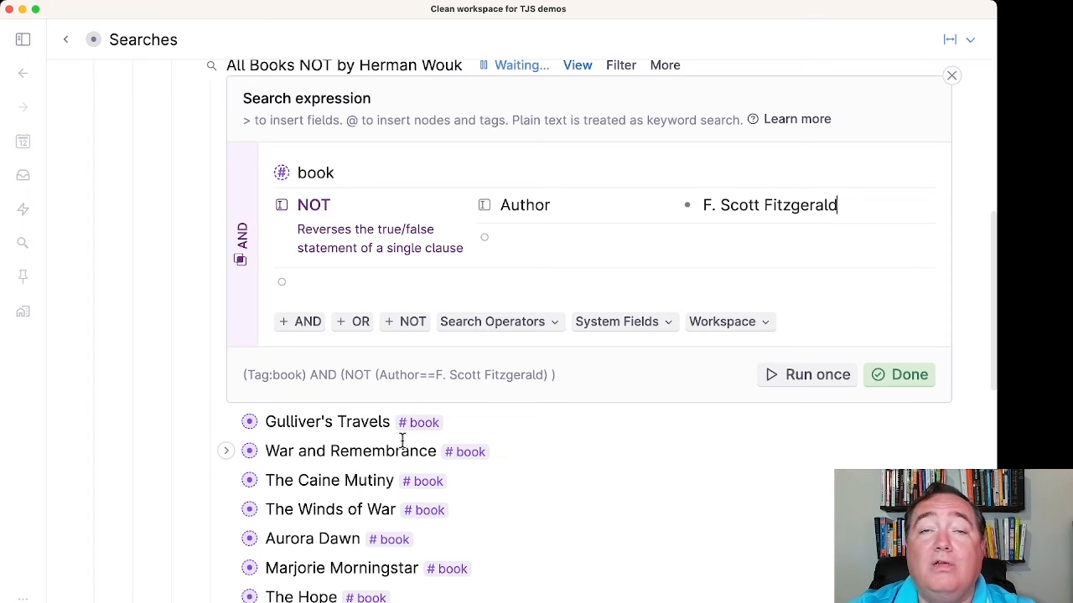
{"action": "left_click", "coordinate": [345, 211]}
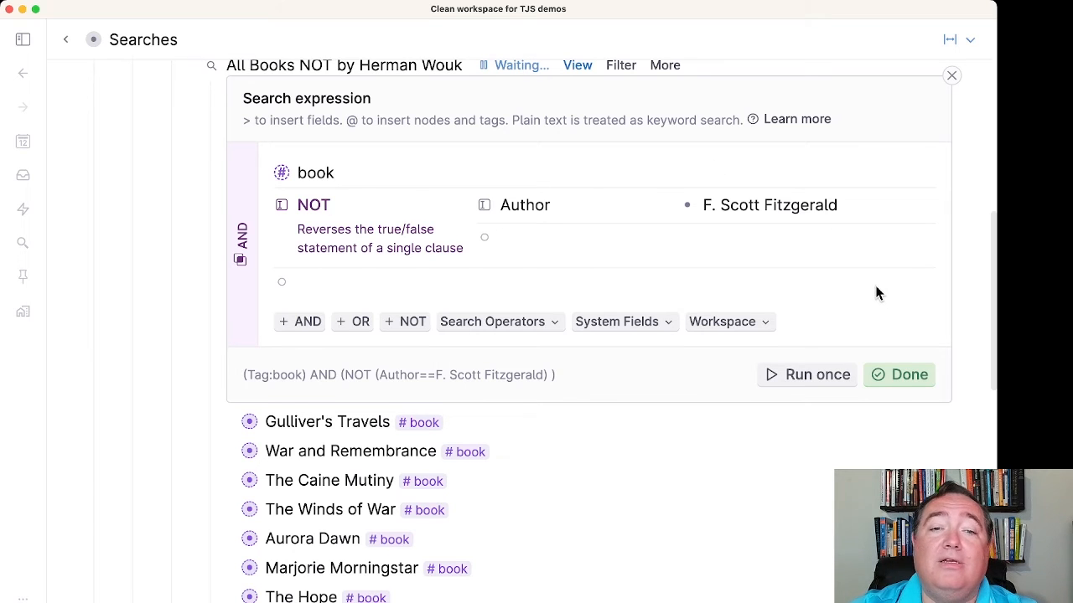
- Finish editing the All Books NOT by Herman Wouk search, then collapse both book searches and the OR NOT to be section
{"action": "scroll", "coordinate": [587, 310], "scroll_direction": "up", "scroll_amount": 3}
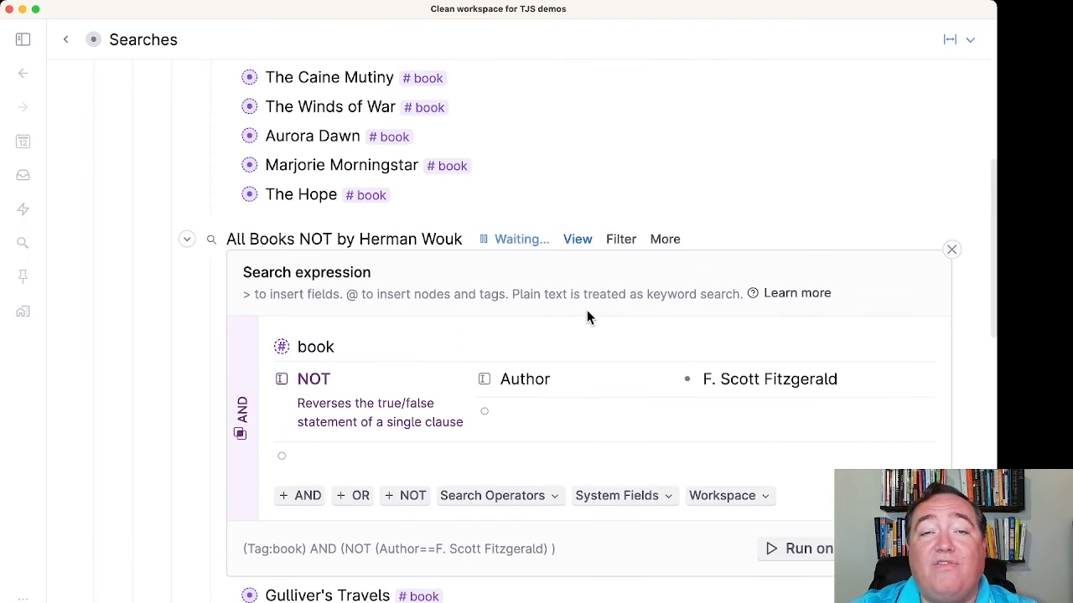
{"action": "left_click", "coordinate": [813, 534]}
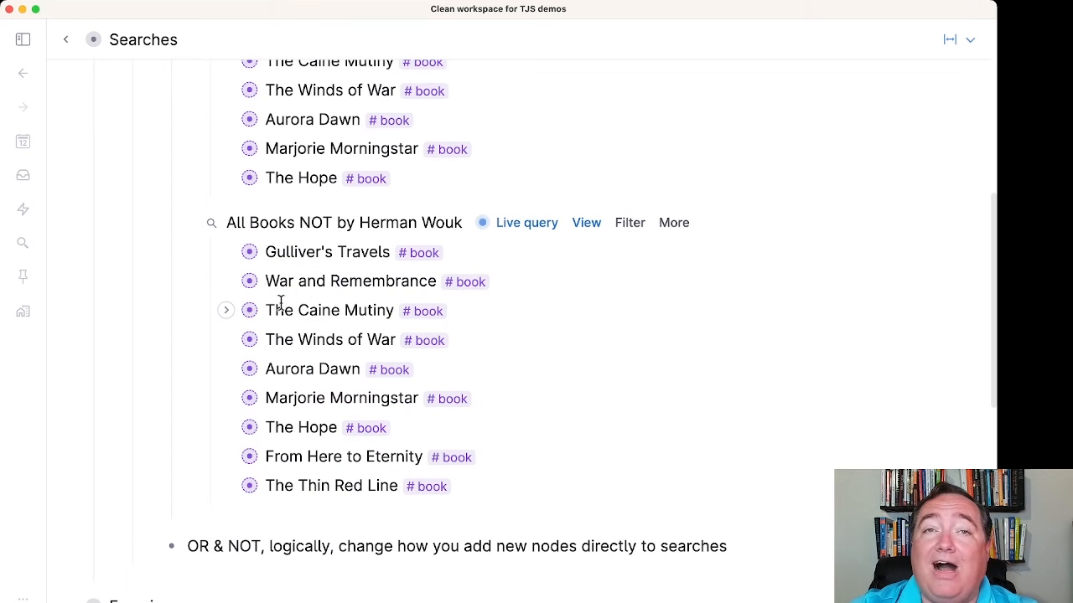
{"action": "left_click", "coordinate": [195, 225]}
{"action": "scroll", "coordinate": [223, 270], "scroll_direction": "up", "scroll_amount": 5}
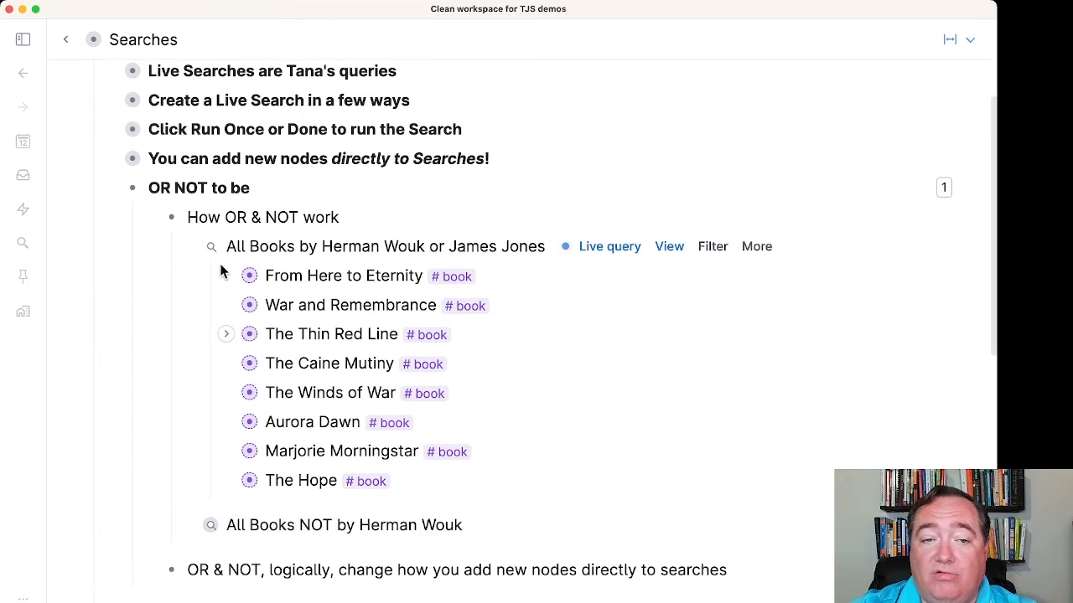
{"action": "left_click", "coordinate": [196, 244]}
{"action": "scroll", "coordinate": [192, 249], "scroll_direction": "up", "scroll_amount": 3}
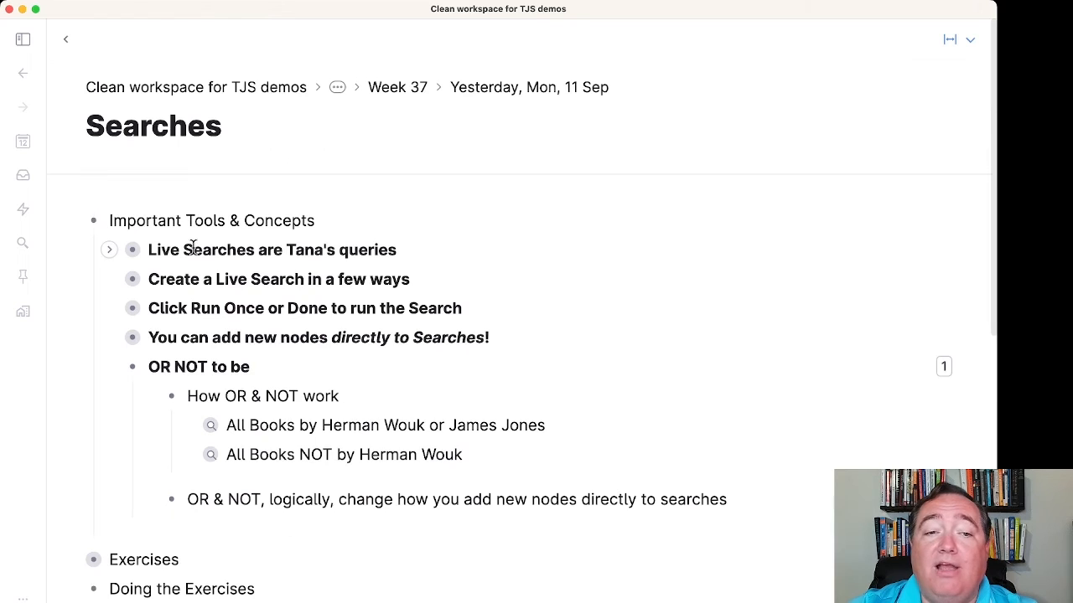
{"action": "left_click", "coordinate": [109, 366]}
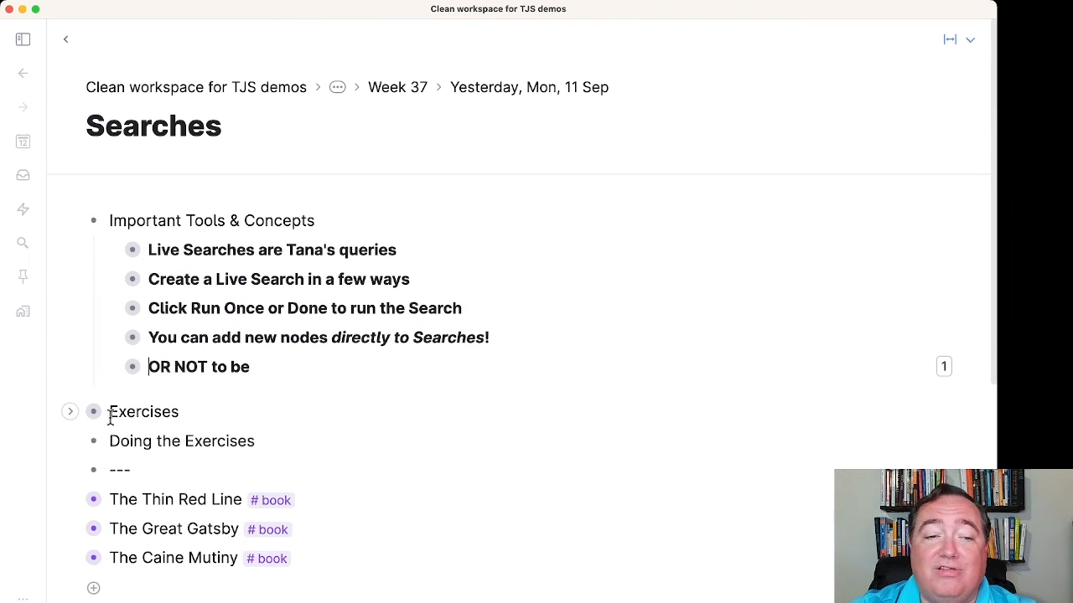
- Open the Exercises node in a second panel beside the Doing the Exercises node
{"action": "left_click", "coordinate": [72, 412]}
{"action": "scroll", "coordinate": [81, 416], "scroll_direction": "down", "scroll_amount": 3}
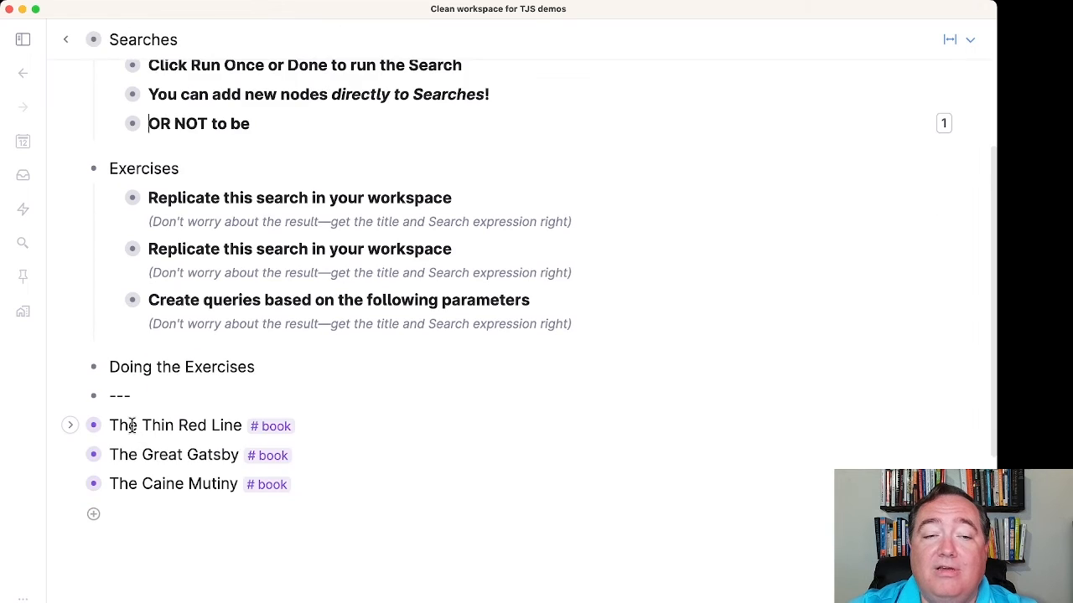
{"action": "scroll", "coordinate": [100, 415], "scroll_direction": "up", "scroll_amount": 3}
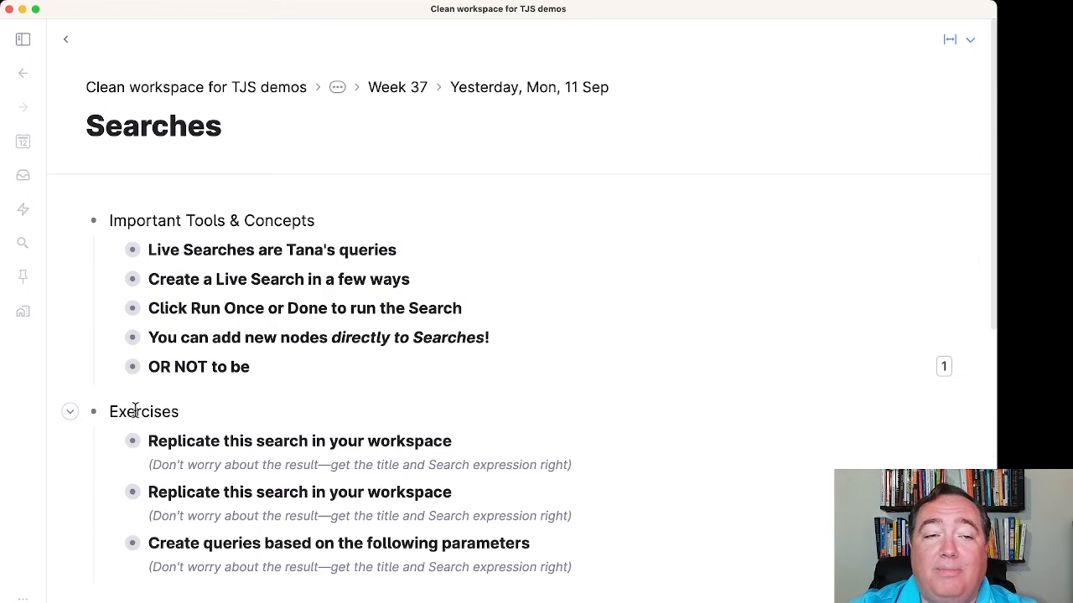
{"action": "left_click", "coordinate": [92, 415], "text": "shift"}
{"action": "left_click_drag", "start_coordinate": [667, 296], "coordinate": [531, 292]}
{"action": "scroll", "coordinate": [466, 329], "scroll_direction": "down", "scroll_amount": 5}
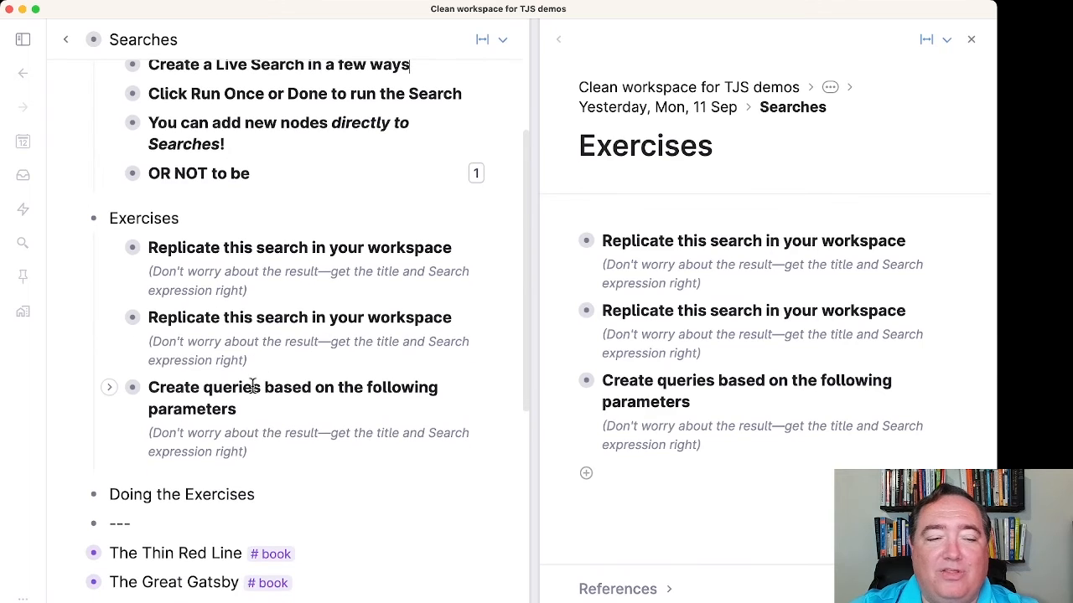
{"action": "left_click", "coordinate": [93, 495]}
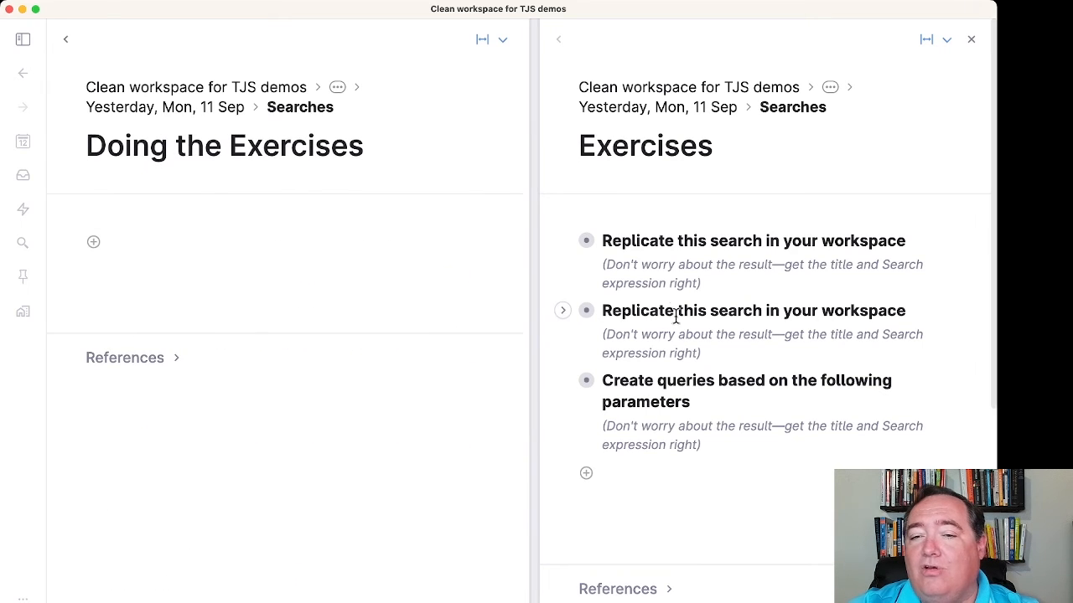
- Examine the search expression of Books by Douglas Adams in the first exercise and collapse that search
{"action": "left_click", "coordinate": [564, 242]}
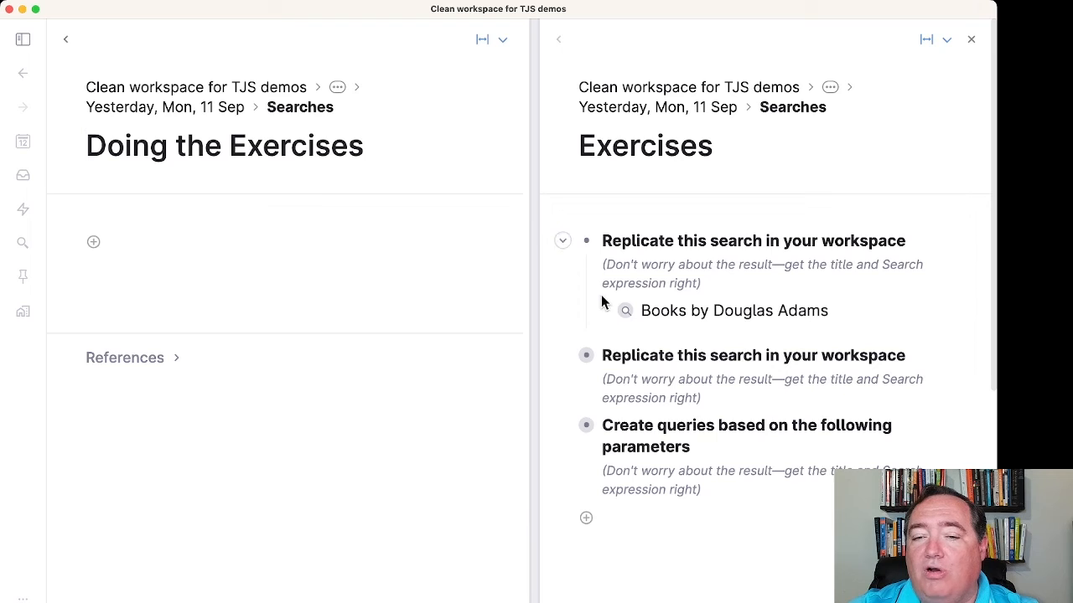
{"action": "left_click", "coordinate": [120, 246]}
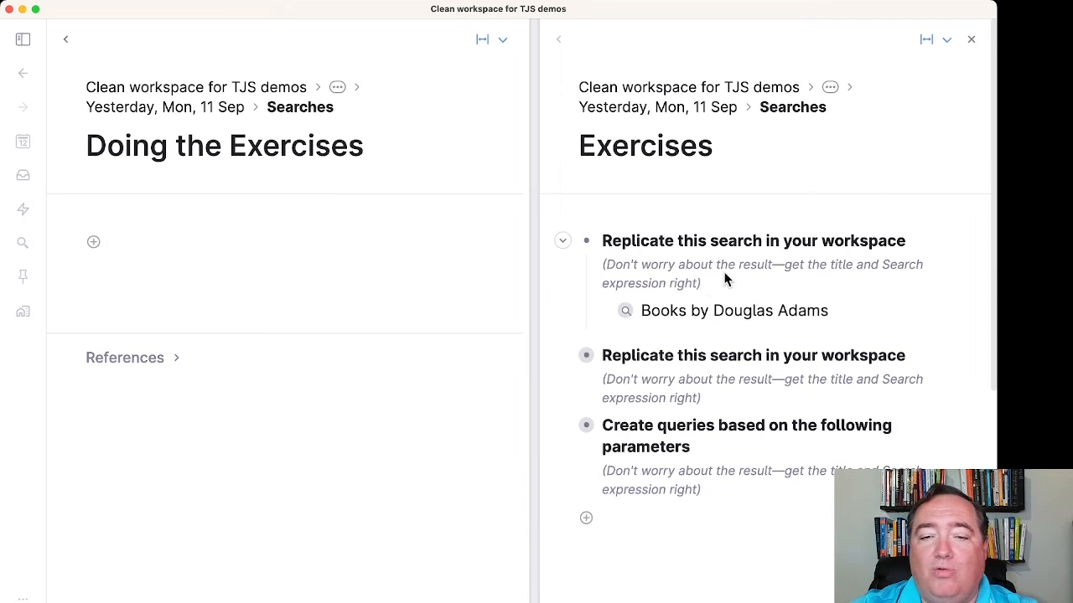
{"action": "left_click", "coordinate": [603, 313]}
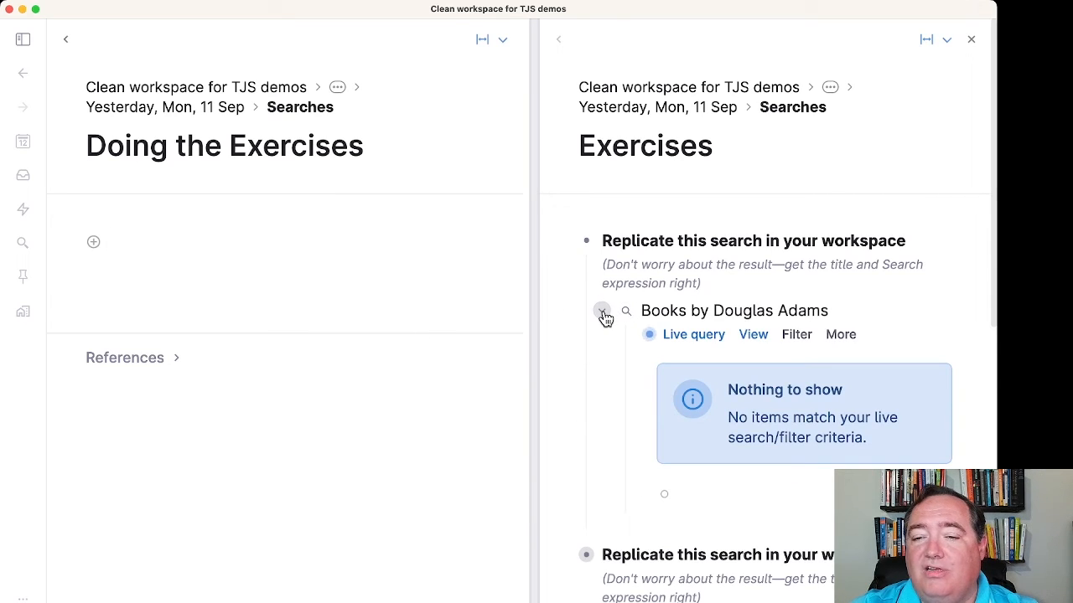
{"action": "left_click", "coordinate": [672, 335]}
{"action": "scroll", "coordinate": [806, 482], "scroll_direction": "down", "scroll_amount": 1}
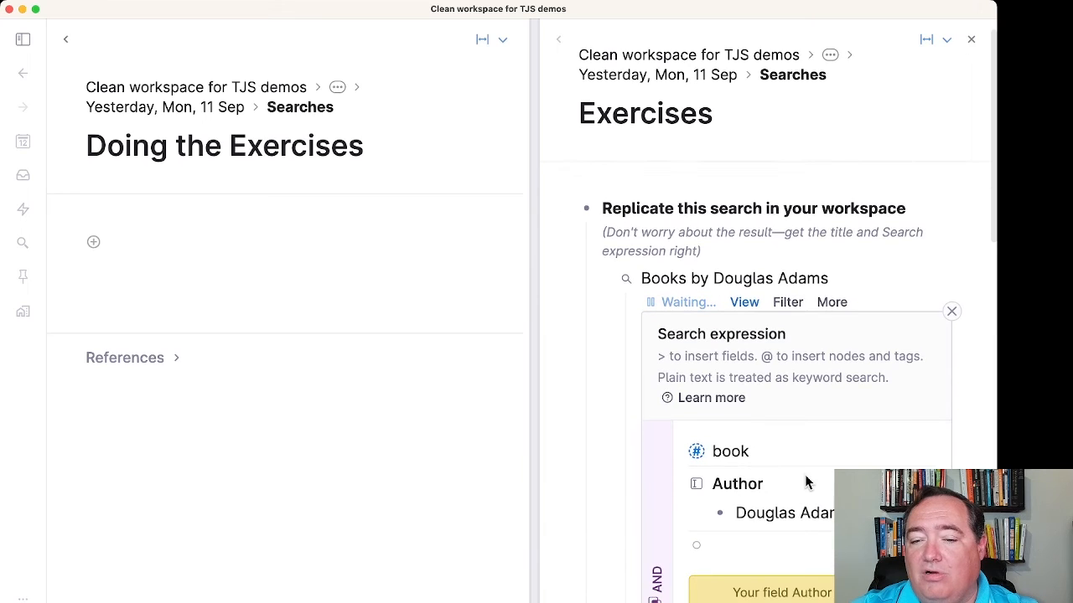
{"action": "scroll", "coordinate": [806, 483], "scroll_direction": "up", "scroll_amount": 1}
{"action": "left_click", "coordinate": [602, 311]}
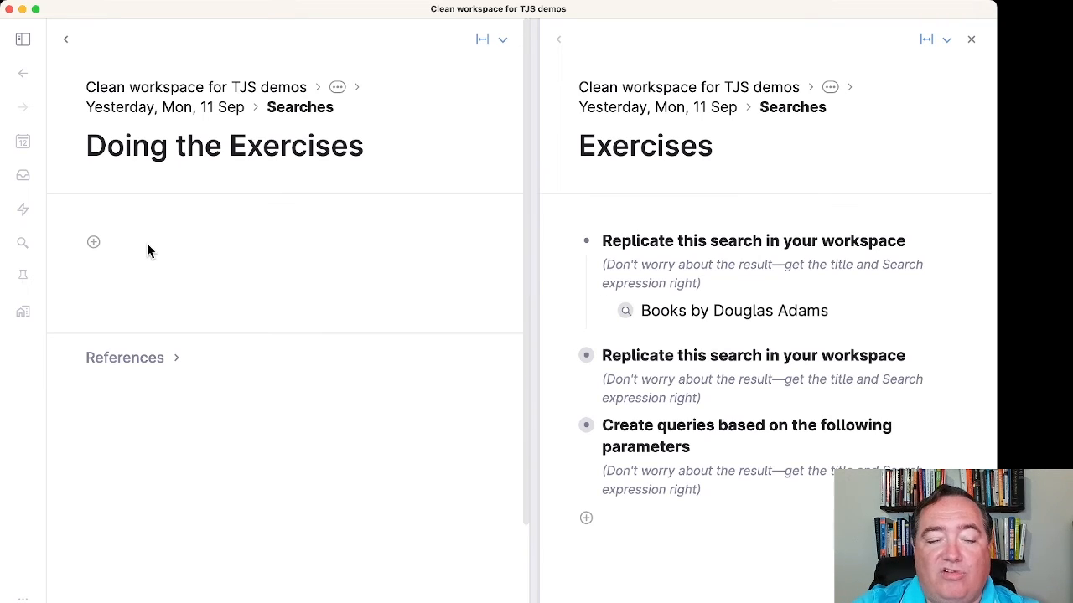
- Add a node named Books by Douglas Adams under Doing the Exercises and convert it to a search node
{"action": "type", "text": "Book"}
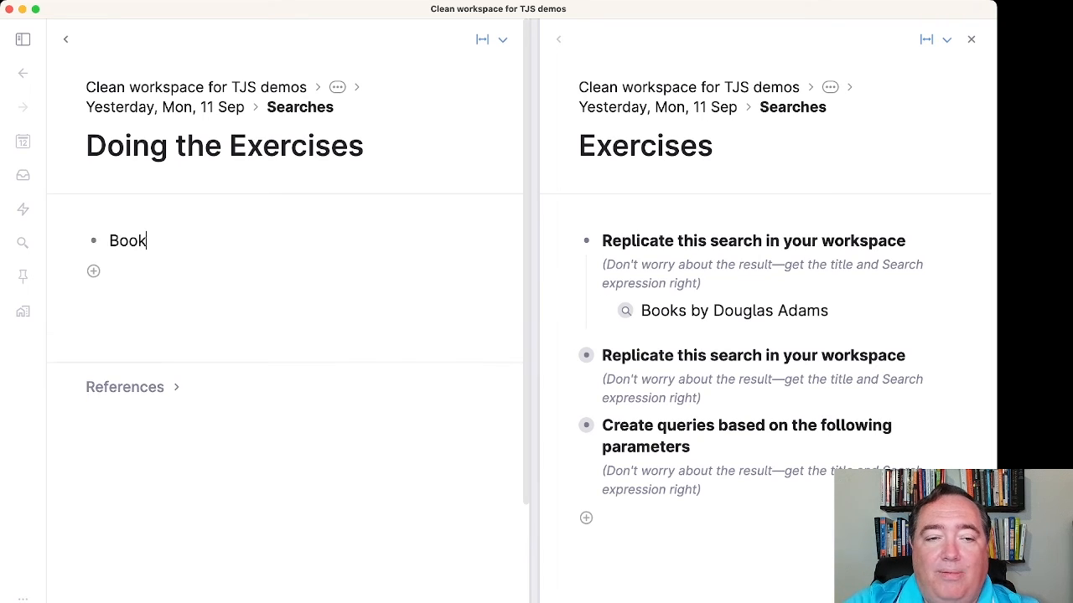
{"action": "type", "text": "s by Dou"}
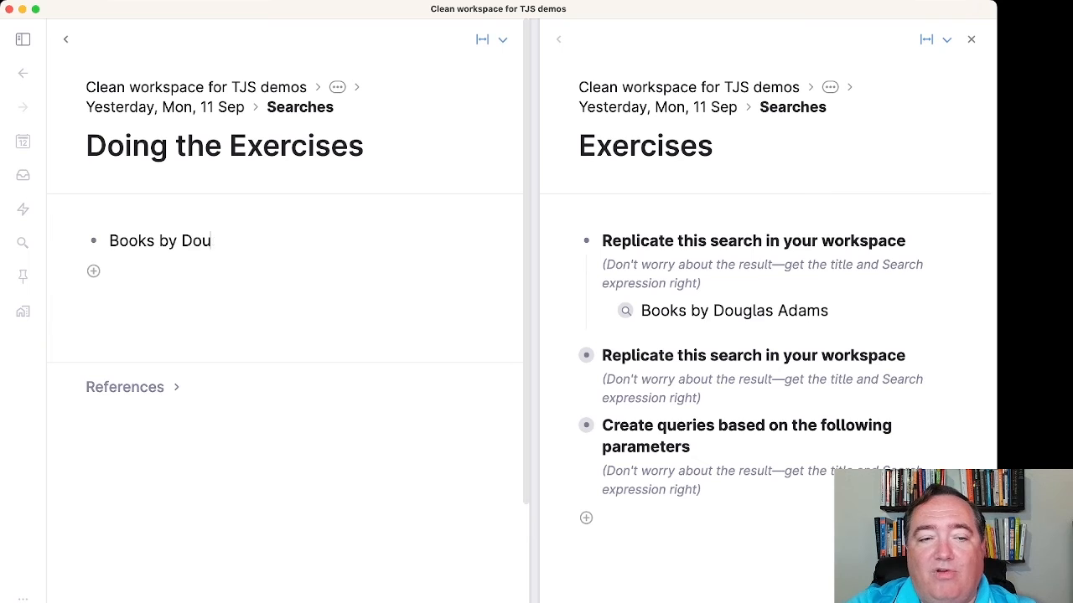
{"action": "type", "text": "glas Ad"}
{"action": "key", "text": "BackSpace"}
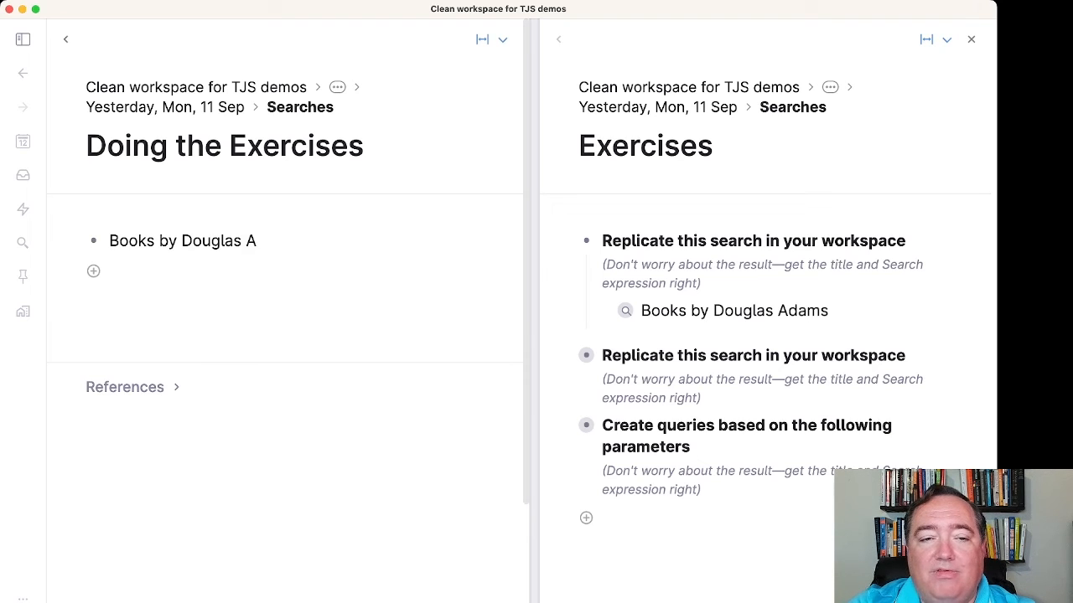
{"action": "type", "text": "dams"}
{"action": "key", "text": "super+k"}
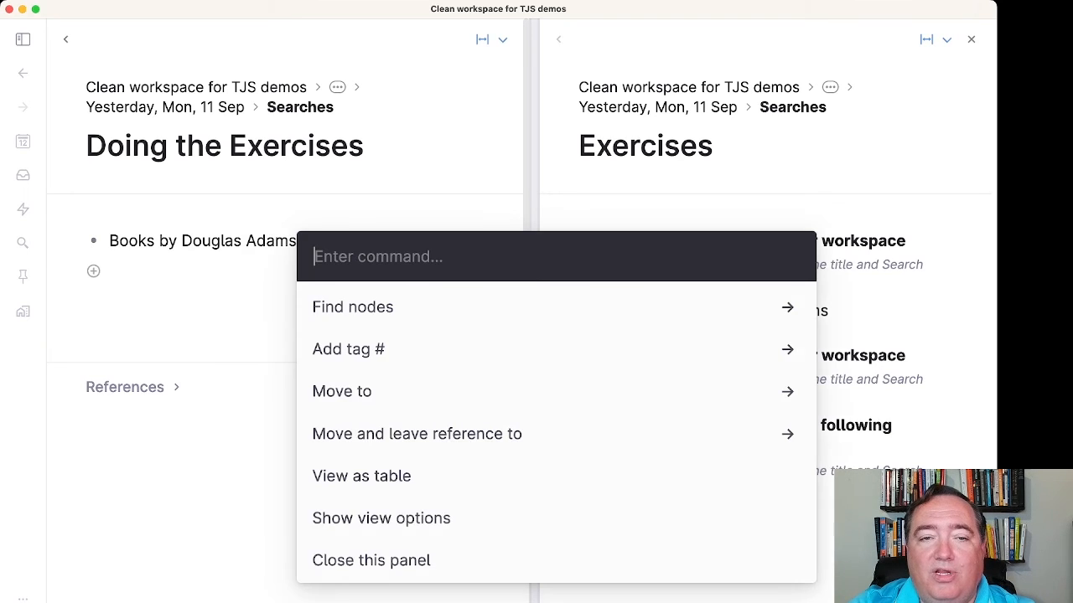
{"action": "type", "text": "search"}
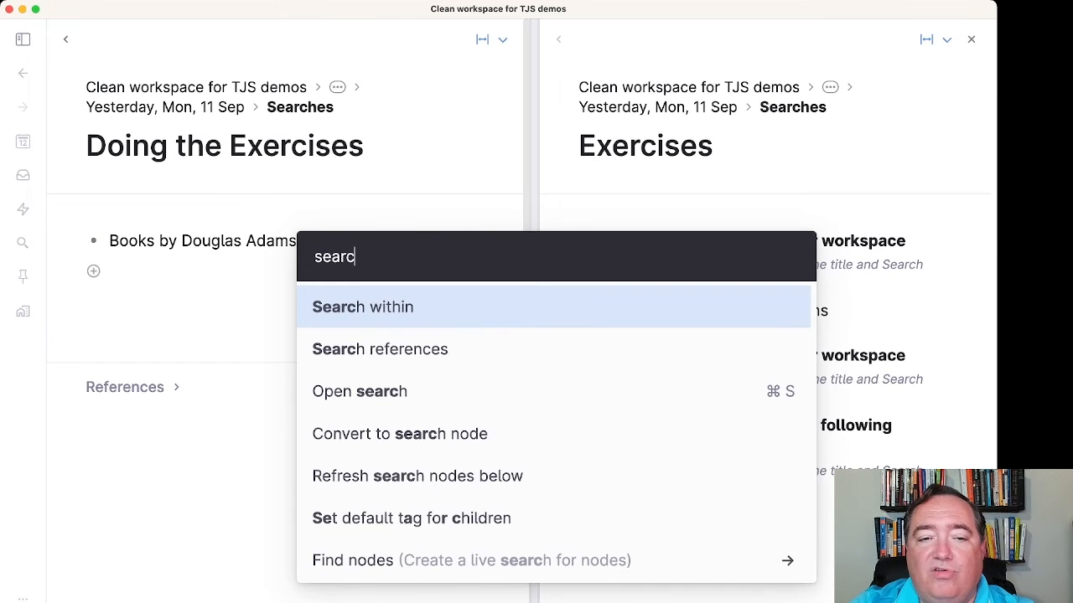
{"action": "key", "text": "Down"}
{"action": "key", "text": "Down"}
{"action": "key", "text": "Down"}
{"action": "key", "text": "Return"}
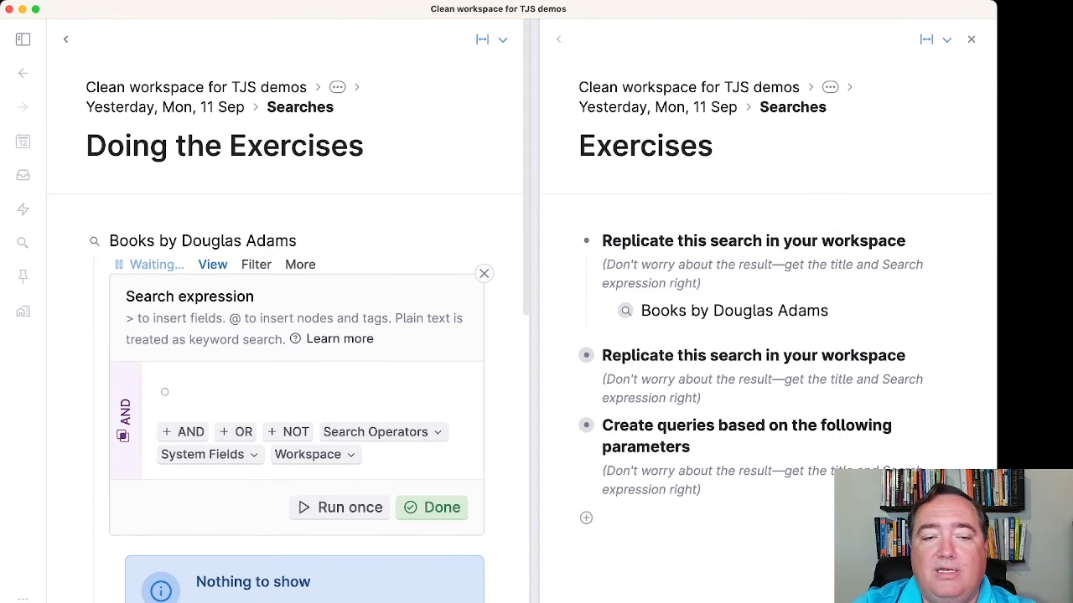
- Define the search expression with the #book supertag and Author set to Douglas Adams, and finish it as a live query
{"action": "type", "text": "#bo"}
{"action": "key", "text": "Return"}
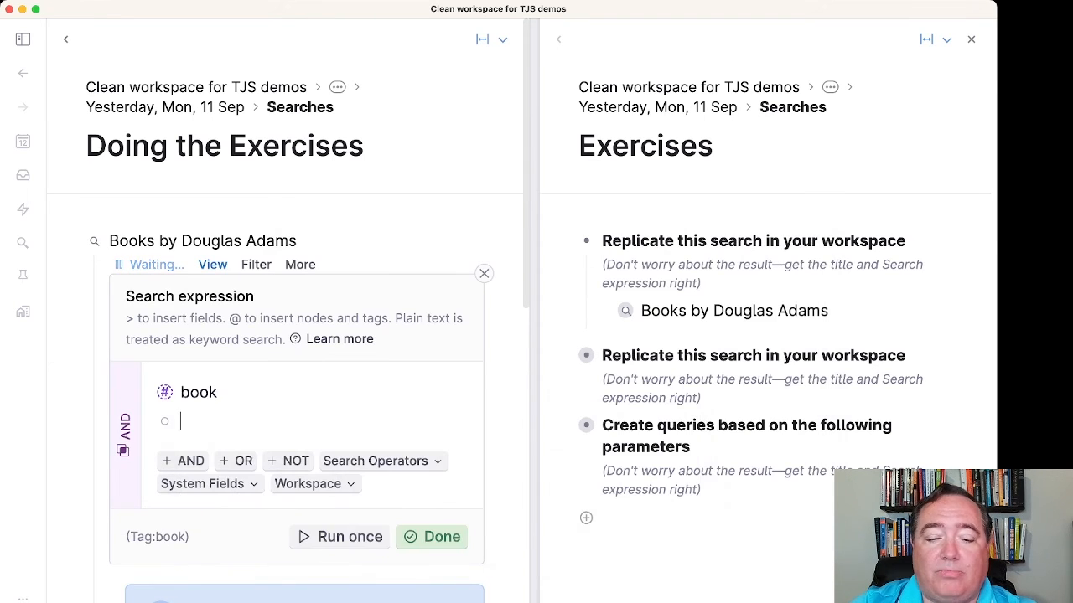
{"action": "type", "text": "Aut"}
{"action": "key", "text": "Return"}
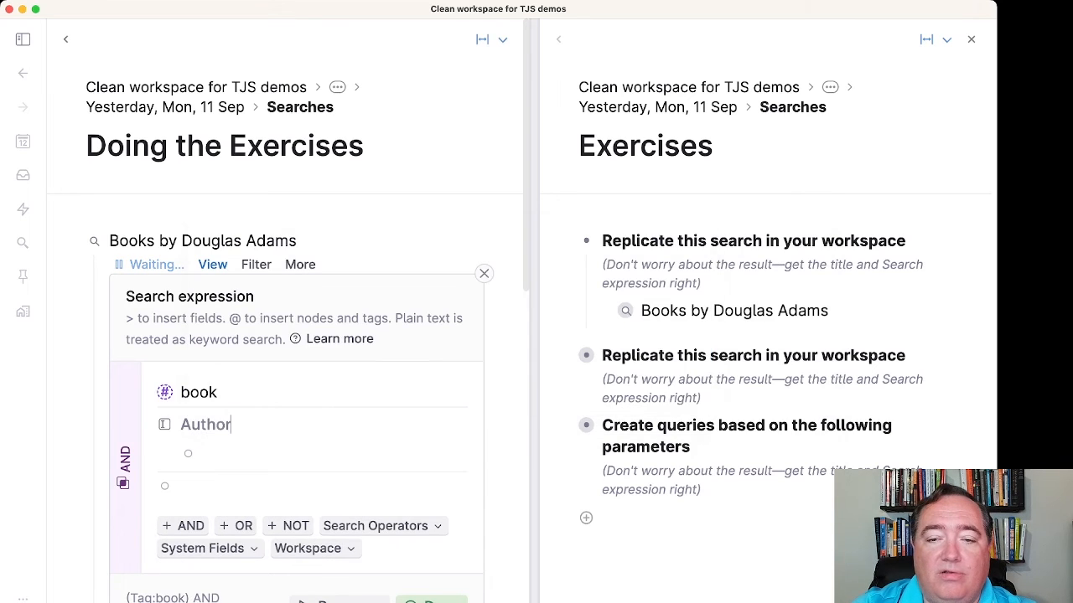
{"action": "type", "text": "Doug"}
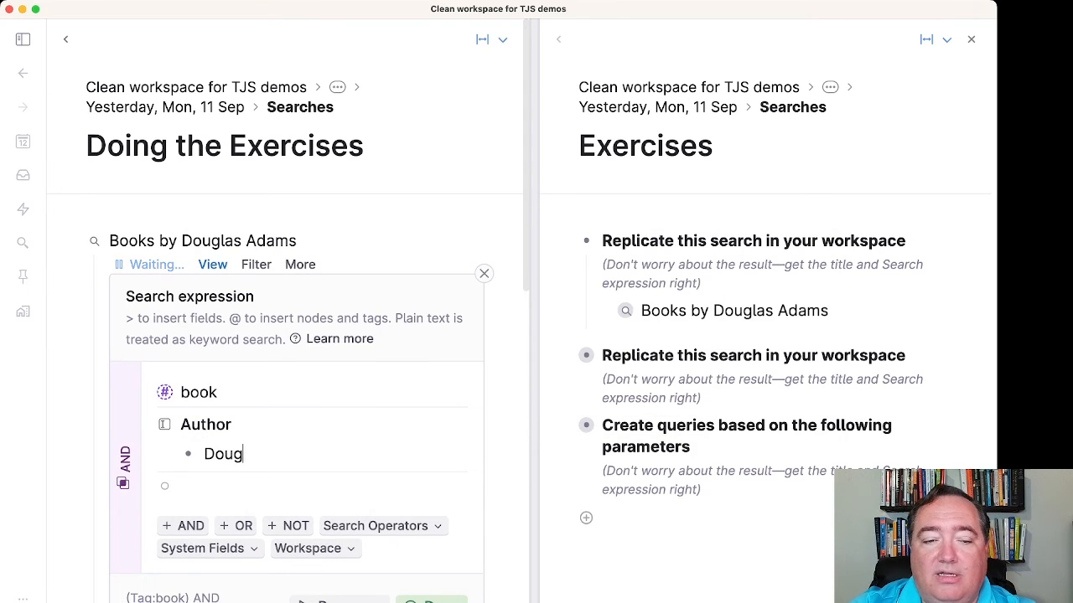
{"action": "type", "text": "las Adams"}
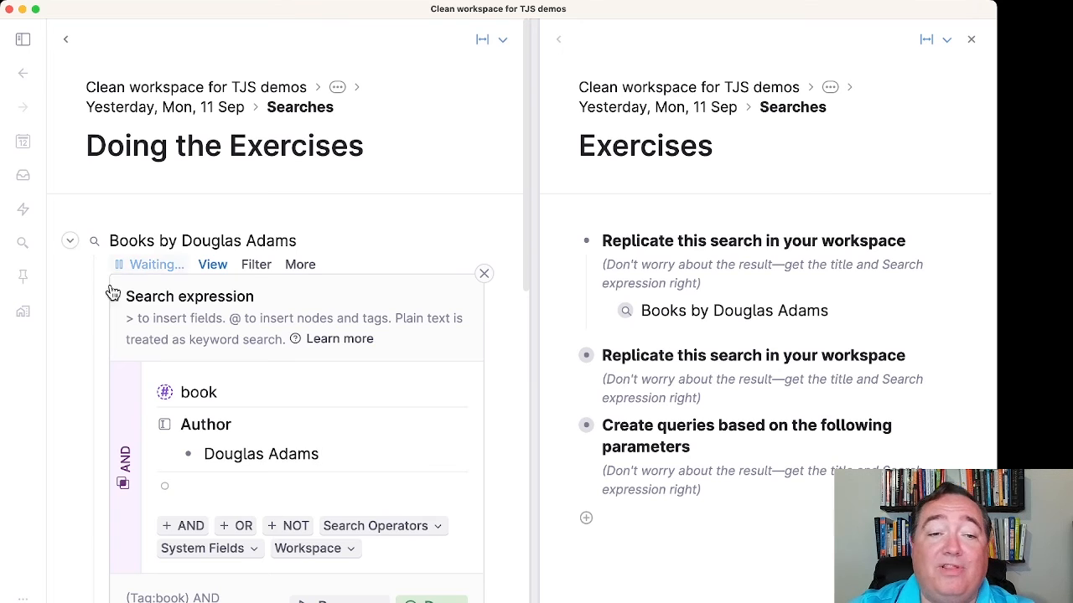
{"action": "scroll", "coordinate": [322, 369], "scroll_direction": "down", "scroll_amount": 2}
{"action": "left_click", "coordinate": [407, 439]}
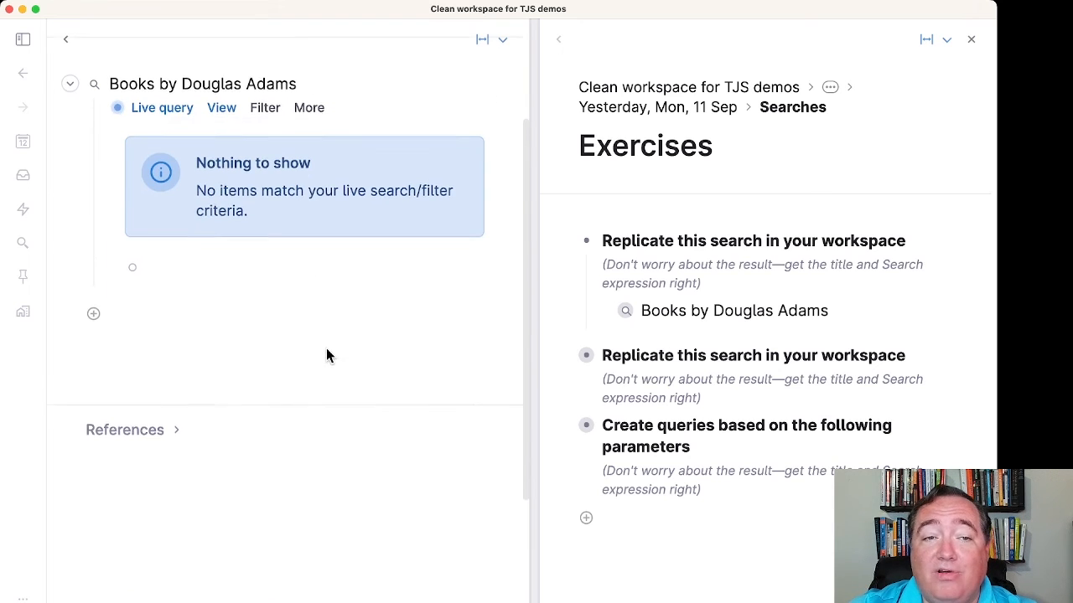
- Add The Hitchhiker's Guide to the Galaxy directly to the Books by Douglas Adams search and check its Author field
{"action": "scroll", "coordinate": [326, 349], "scroll_direction": "up", "scroll_amount": 1}
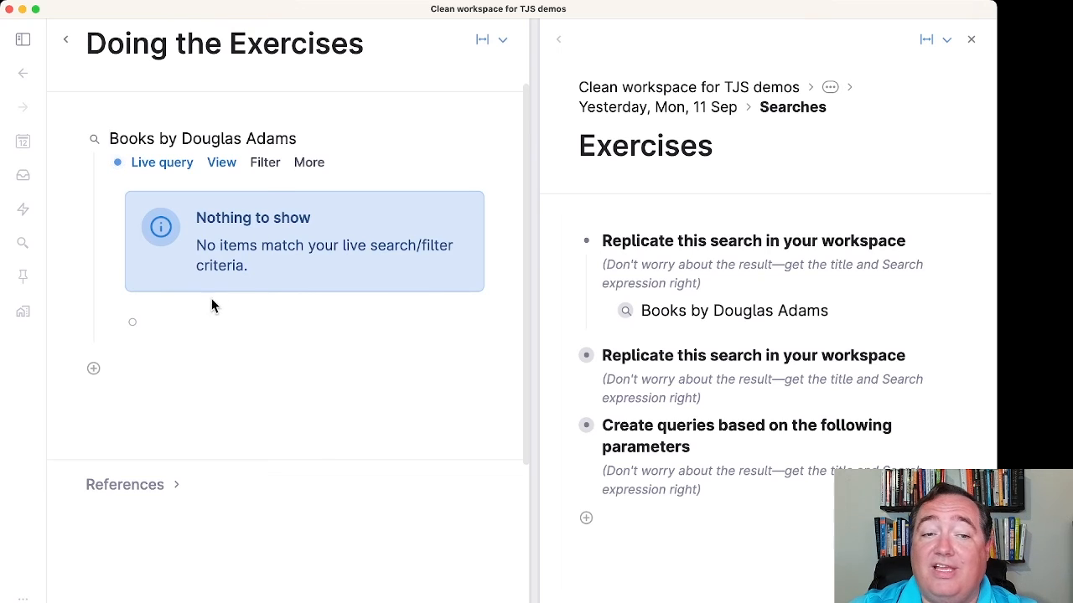
{"action": "left_click", "coordinate": [196, 324]}
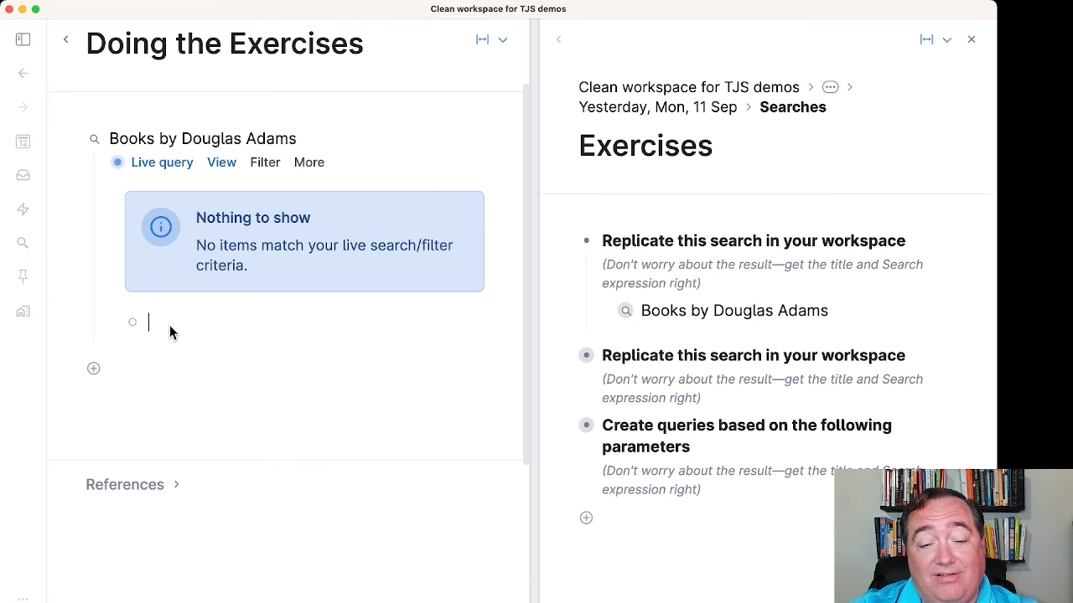
{"action": "type", "text": "The Hit"}
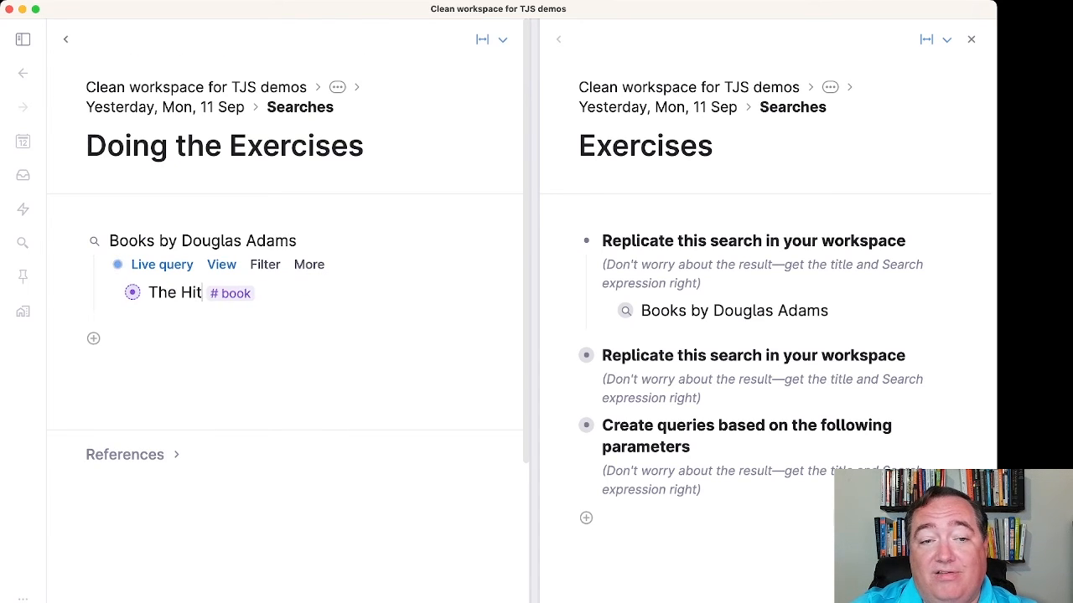
{"action": "type", "text": "chhiker's G"}
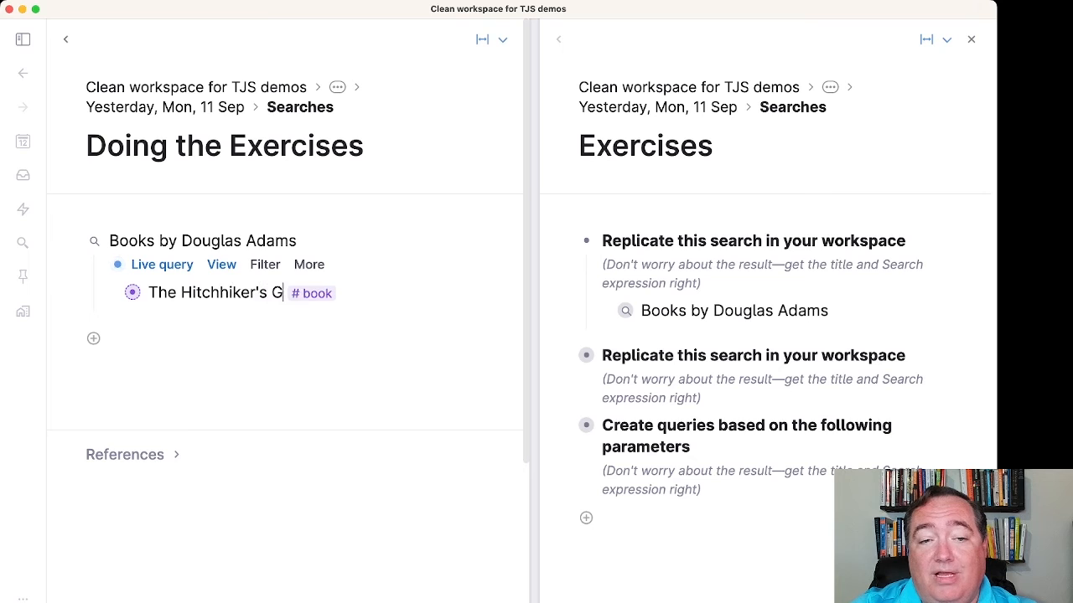
{"action": "type", "text": "uide to the Gal"}
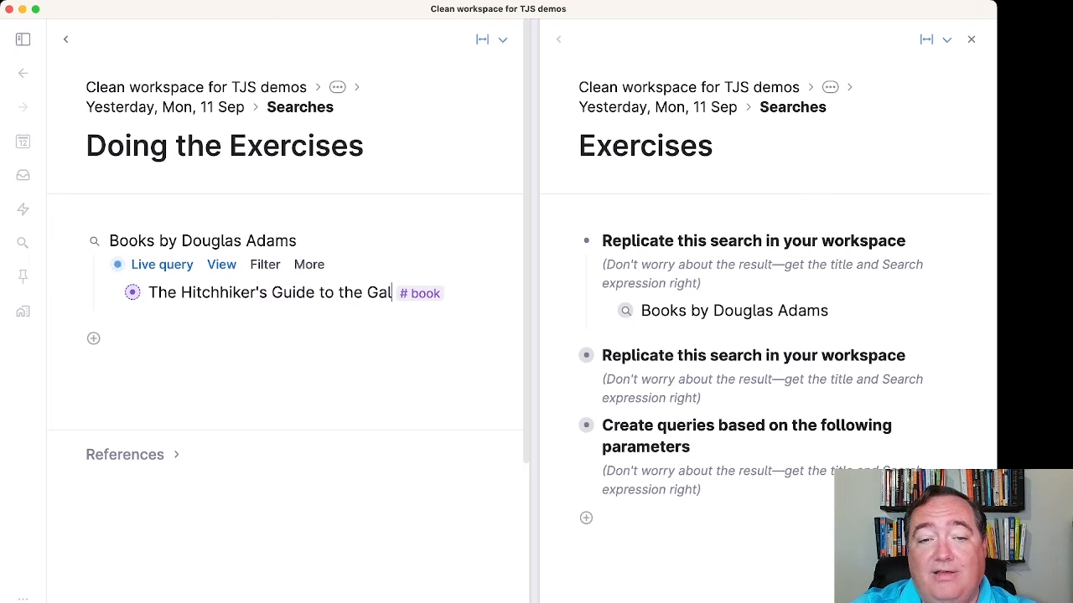
{"action": "type", "text": "axy"}
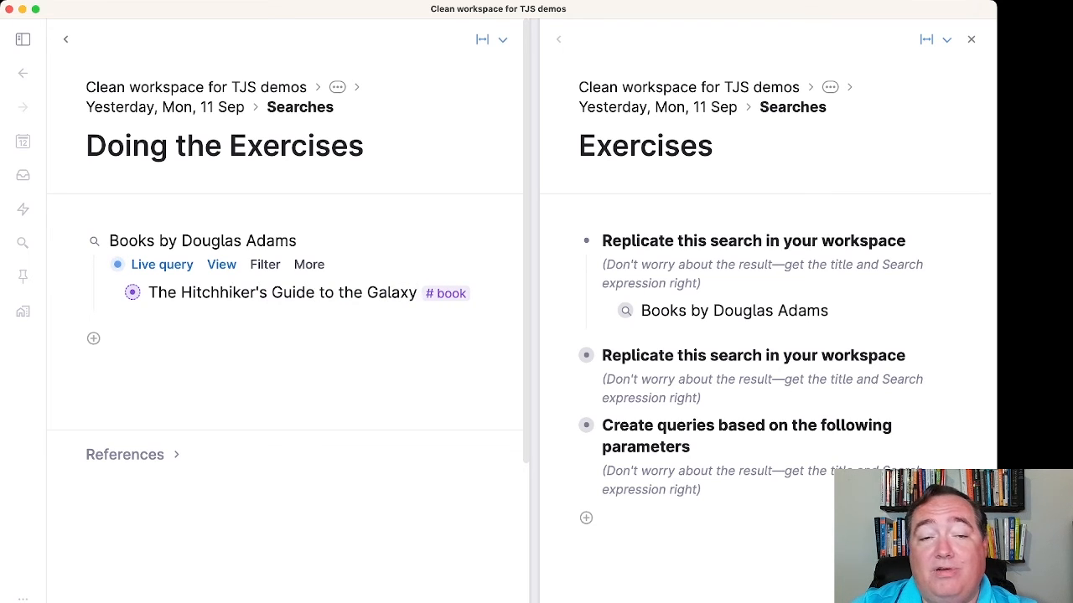
{"action": "key", "text": "super+Down"}
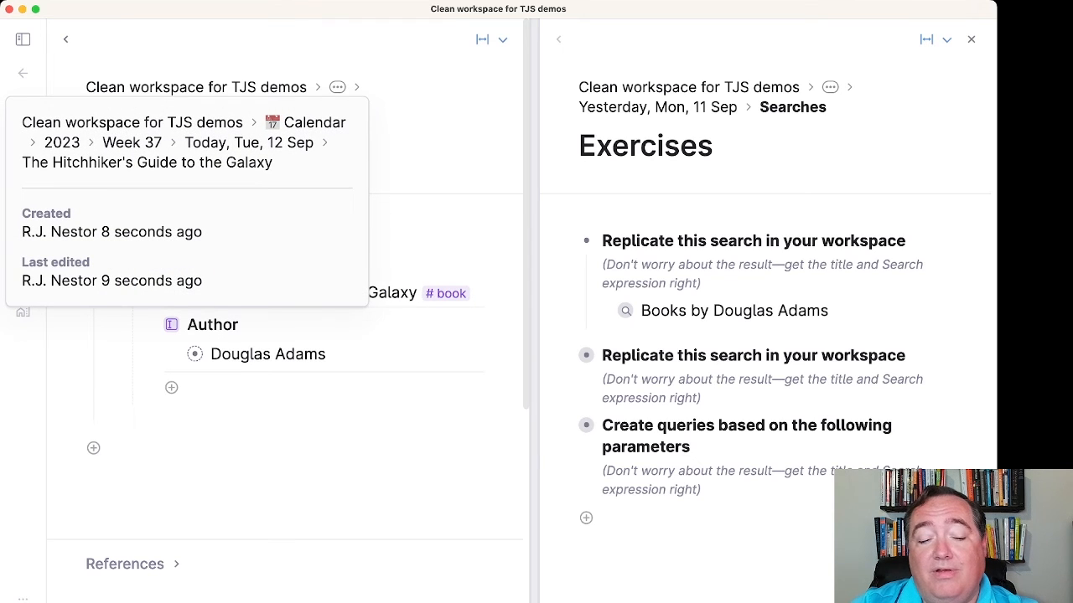
{"action": "key", "text": "super+Up"}
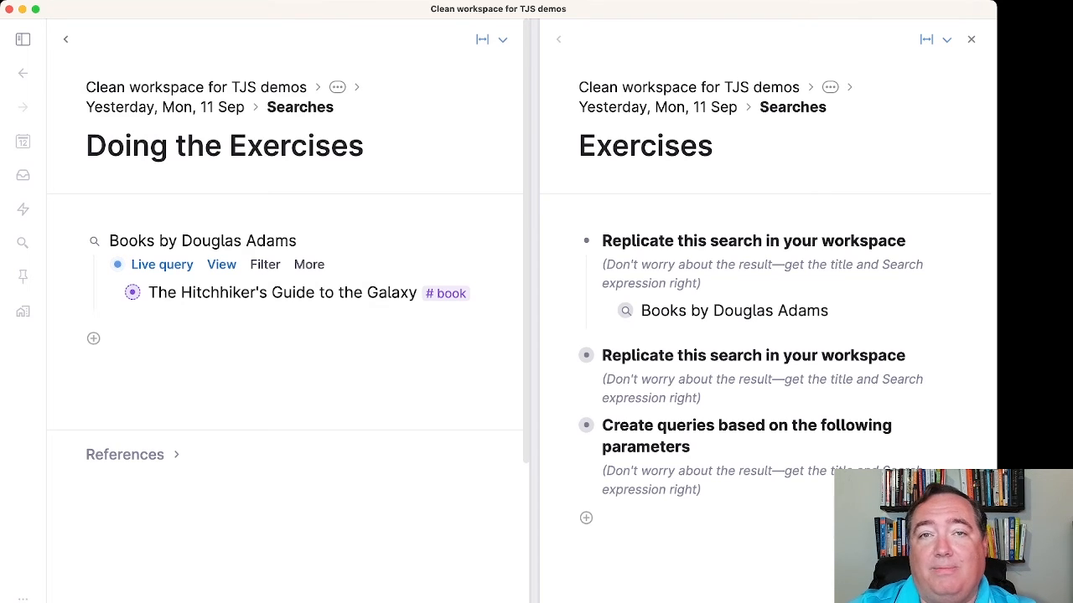
- Collapse the first exercise and look over the parameters of the Create queries exercise
{"action": "left_click", "coordinate": [562, 241]}
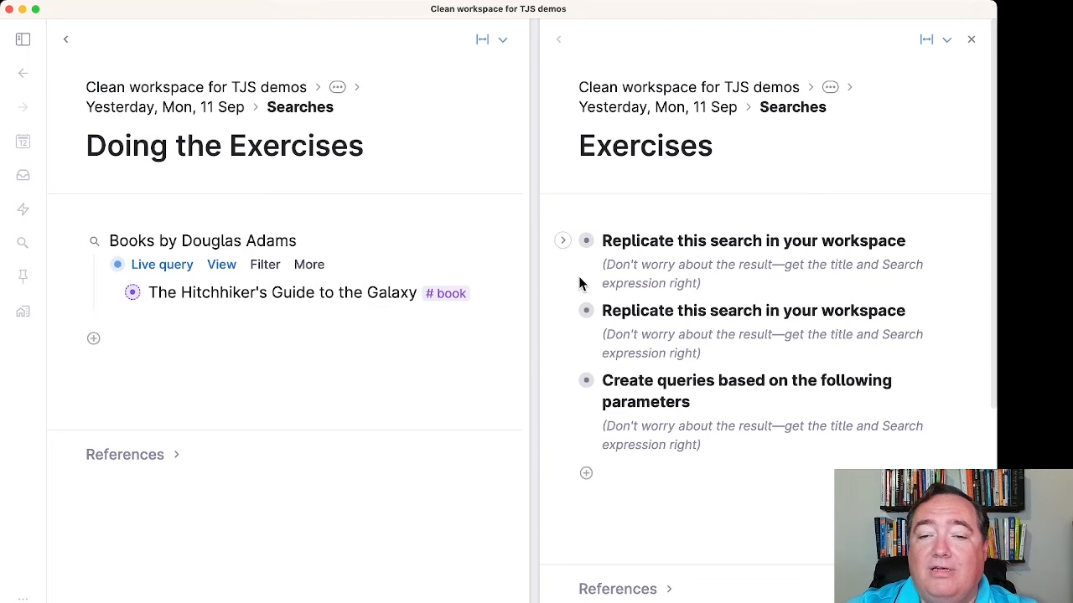
{"action": "left_click", "coordinate": [564, 383]}
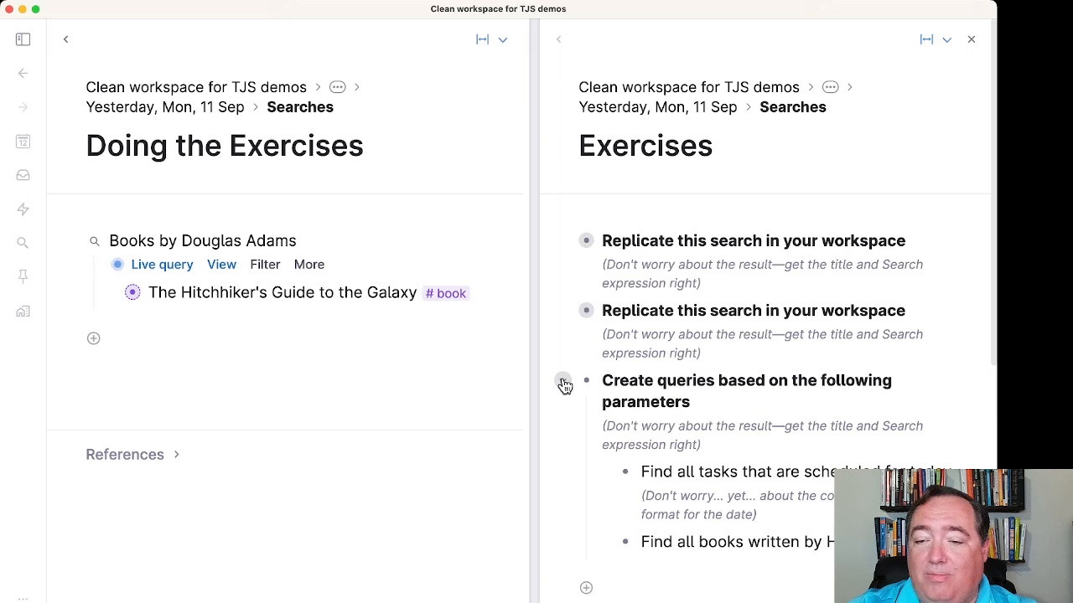
{"action": "left_click", "coordinate": [565, 385]}
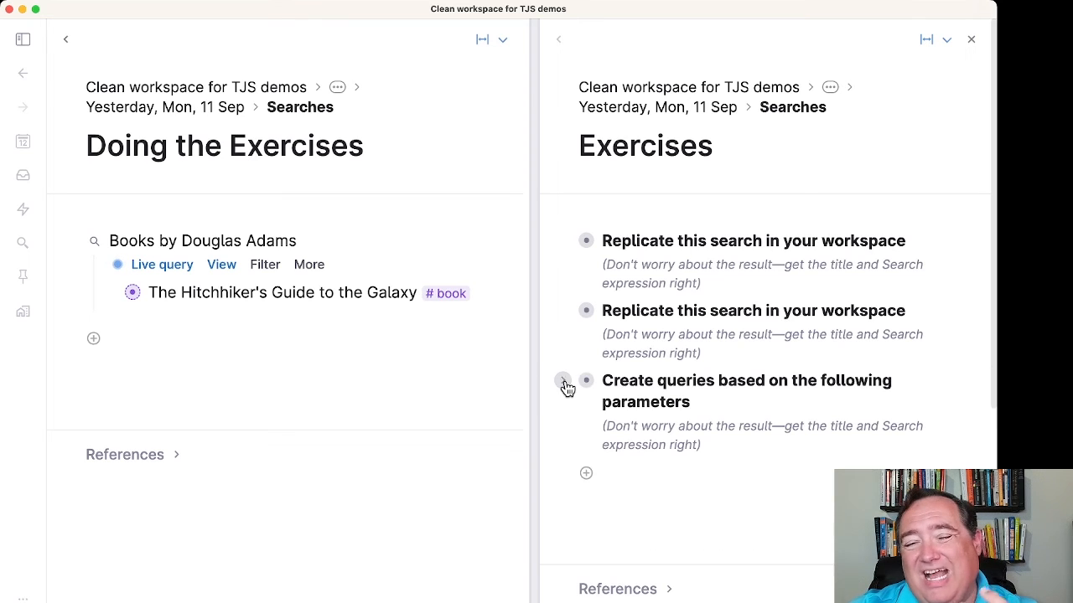
{"action": "left_click", "coordinate": [169, 336]}
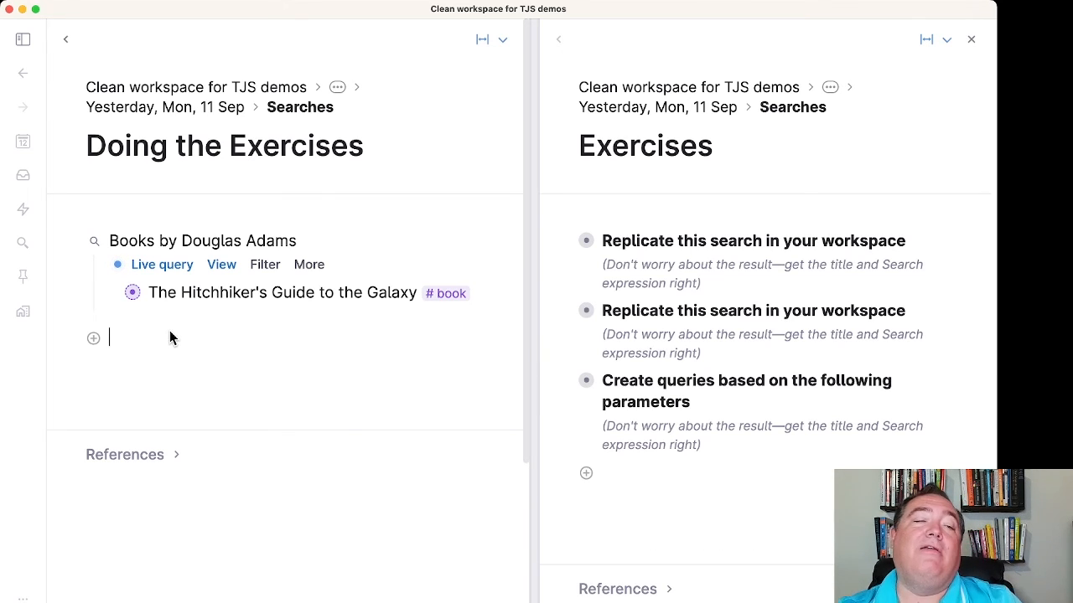